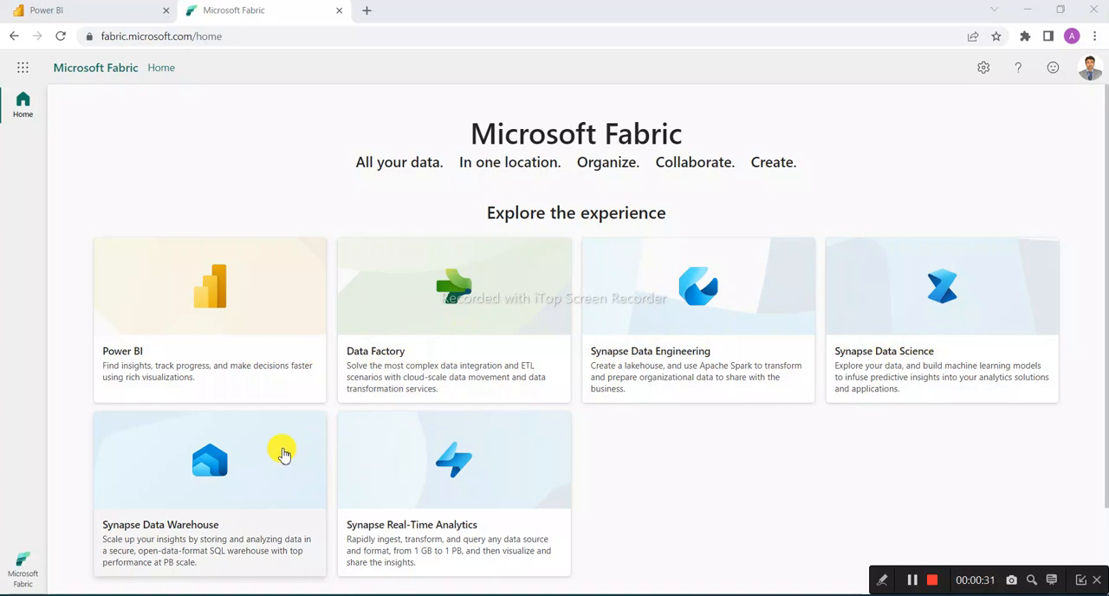
Open the Synapse Data Warehouse experience and go to the test fabric workspace
left_click(217, 476)
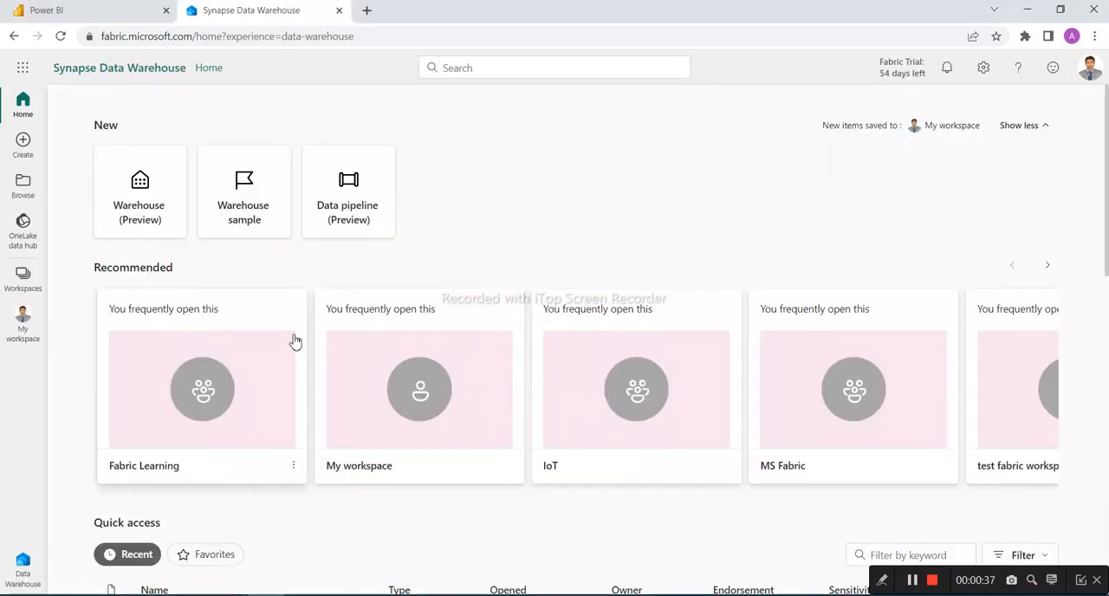
scroll(308, 357, "down", 2)
scroll(307, 357, "down", 2)
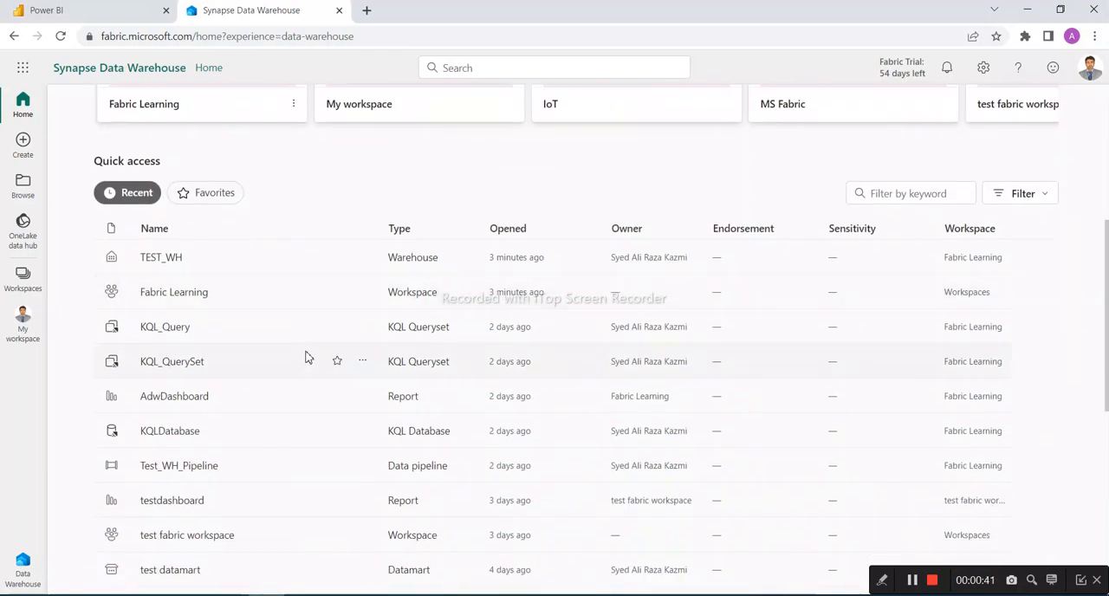
left_click(19, 286)
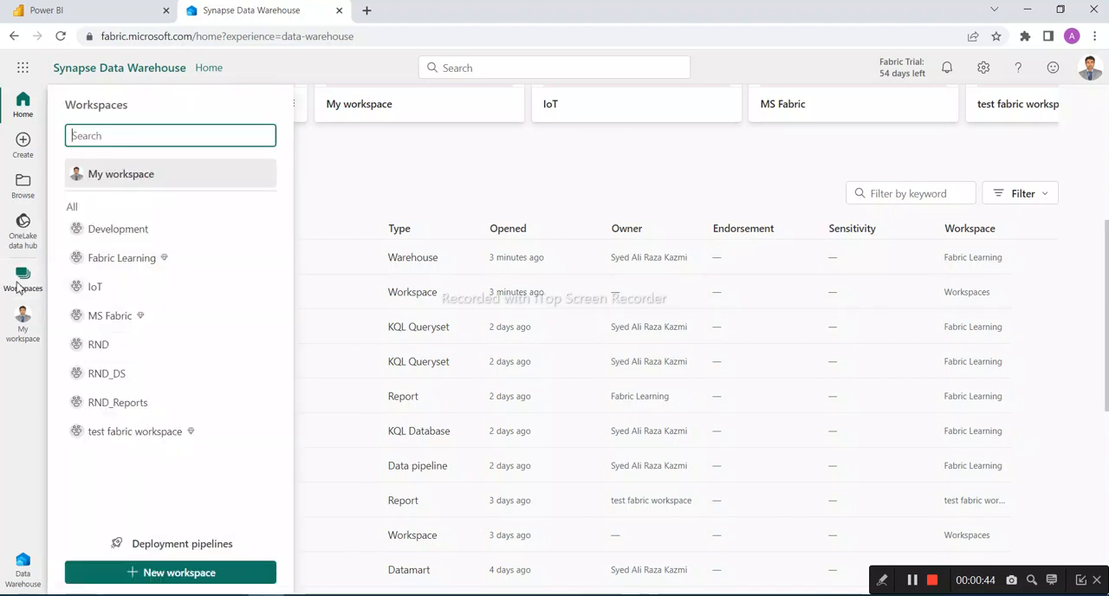
left_click(113, 439)
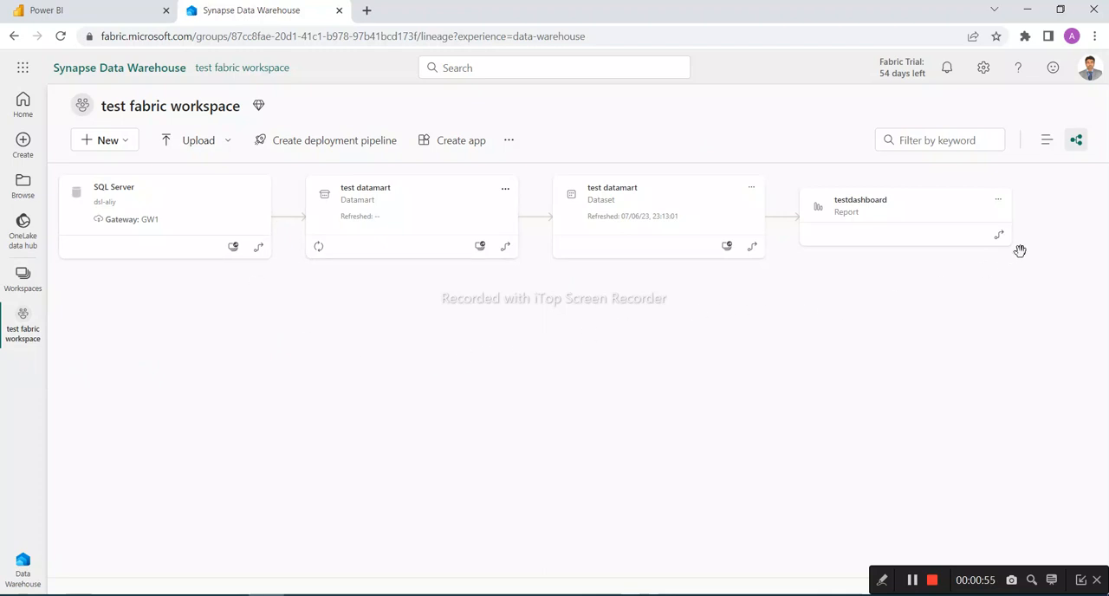
Check the account's license type and trial status, and highlight the workspace name
left_click(1090, 68)
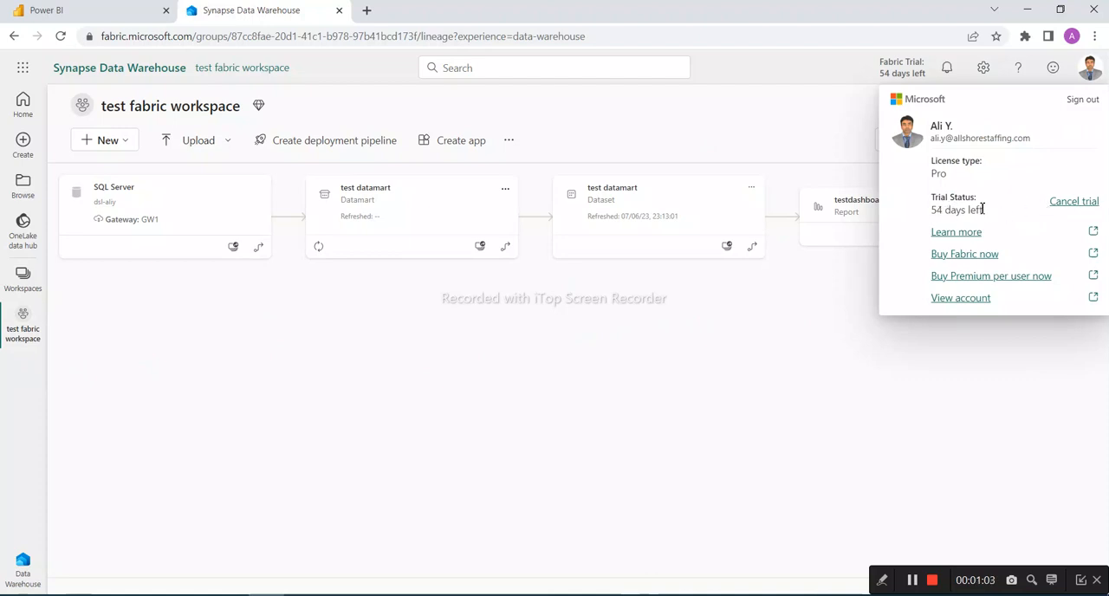
left_click(535, 358)
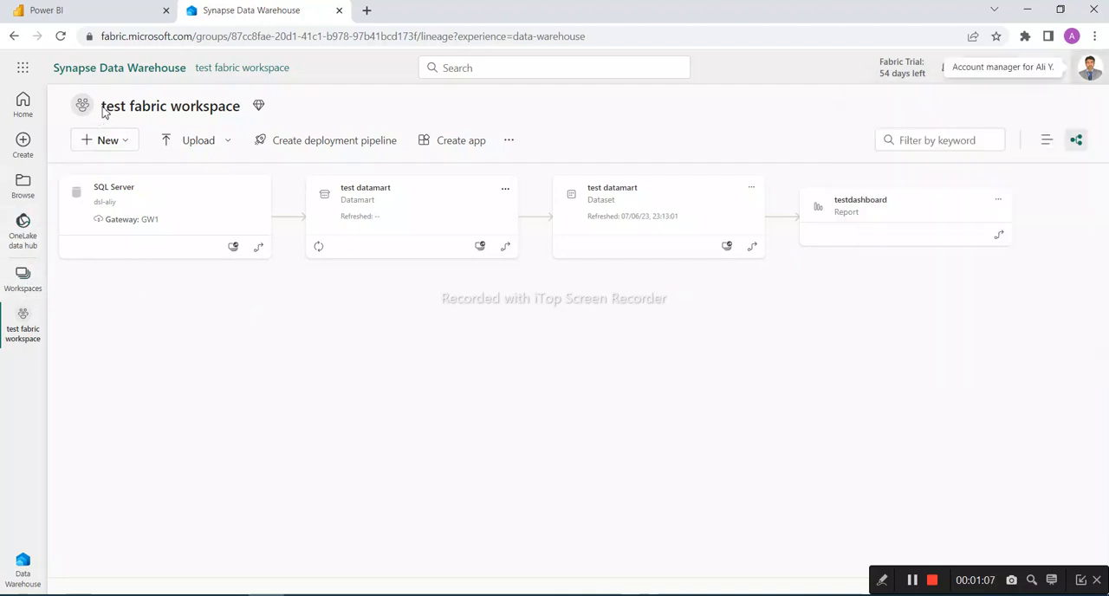
left_click_drag(102, 110, 239, 111)
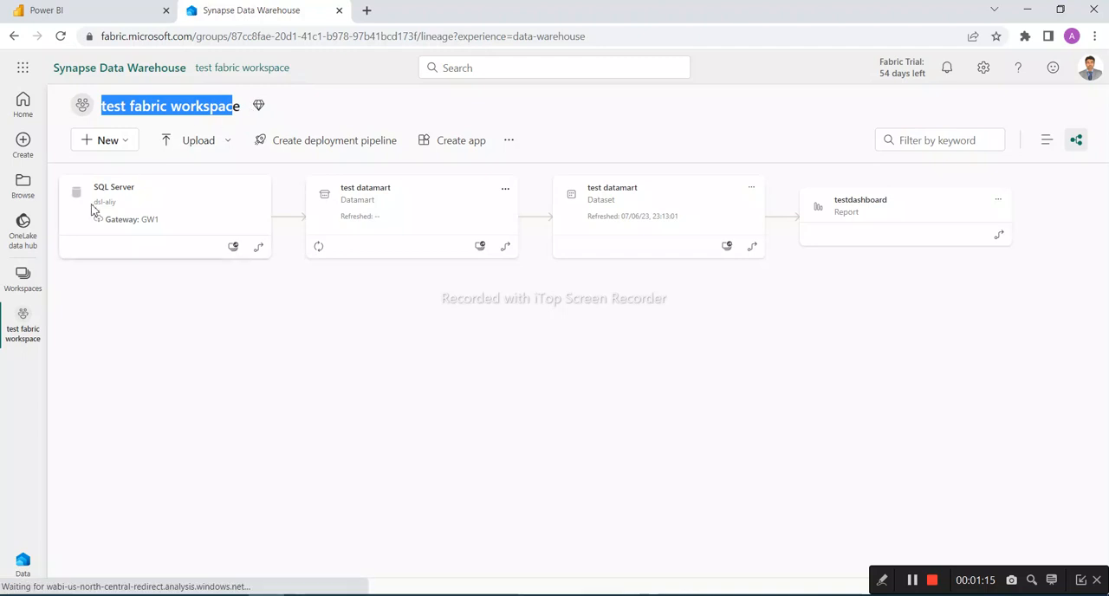
View the RND workspace for comparison and return to the test fabric workspace
left_click(26, 282)
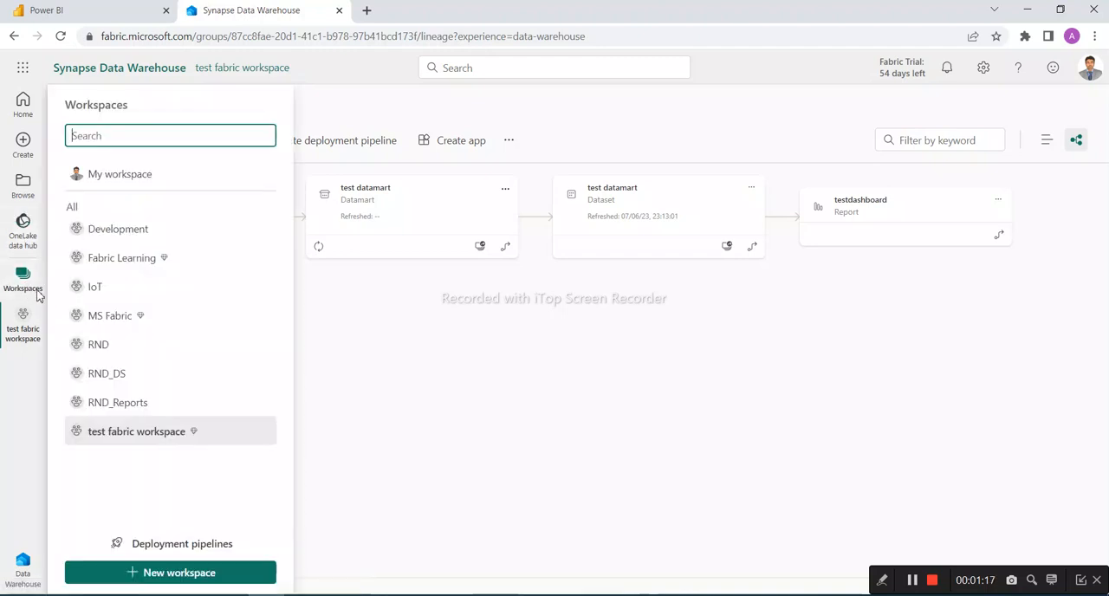
left_click(99, 345)
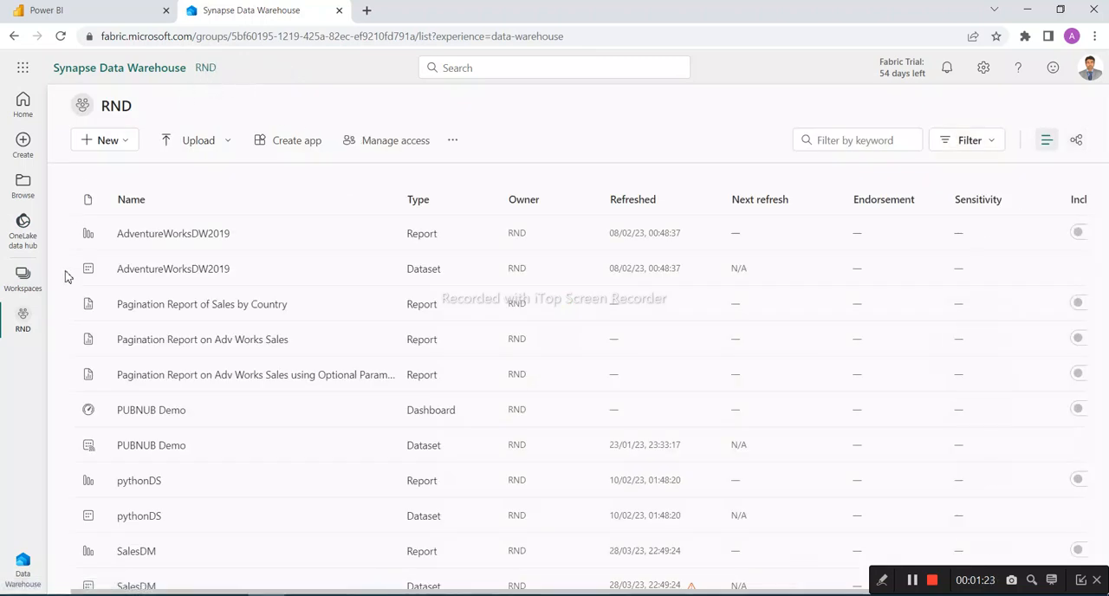
left_click(26, 280)
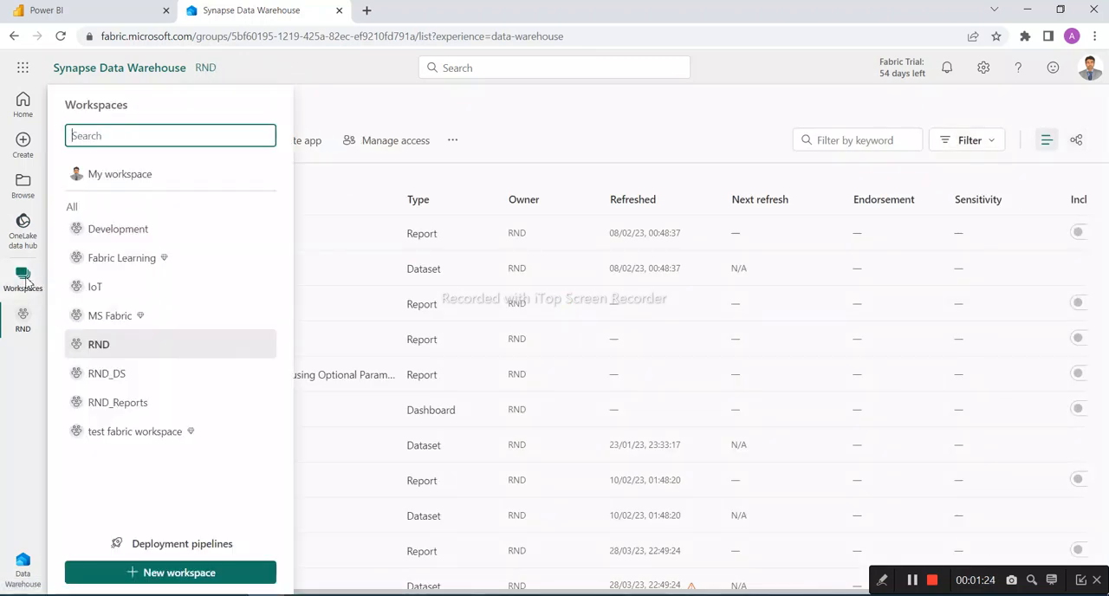
left_click(137, 433)
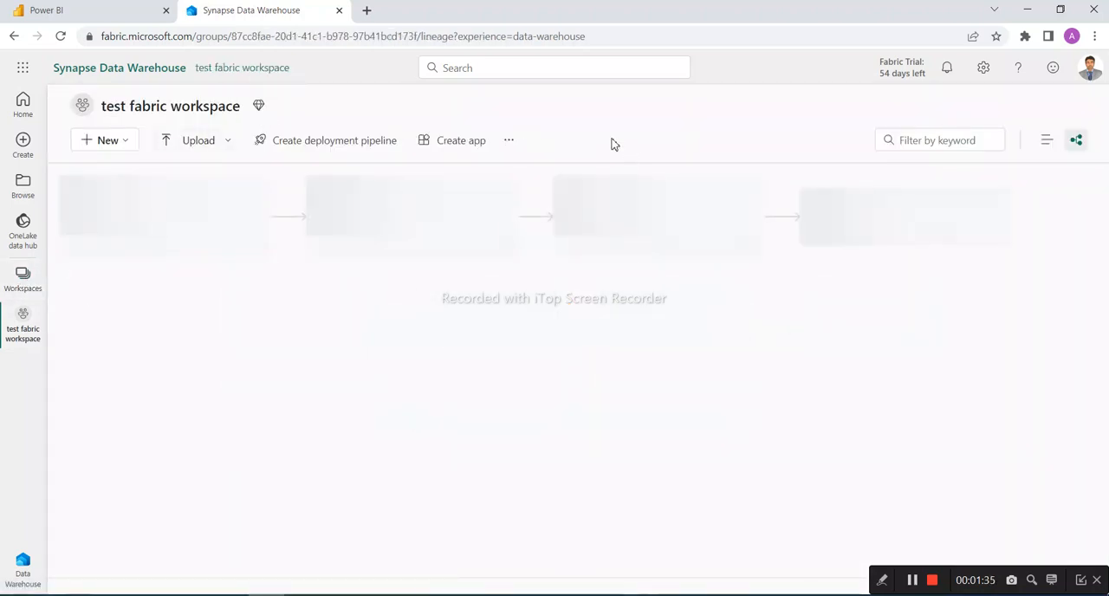
Review the license mode in the Premium section of the test fabric workspace's settings
left_click(508, 140)
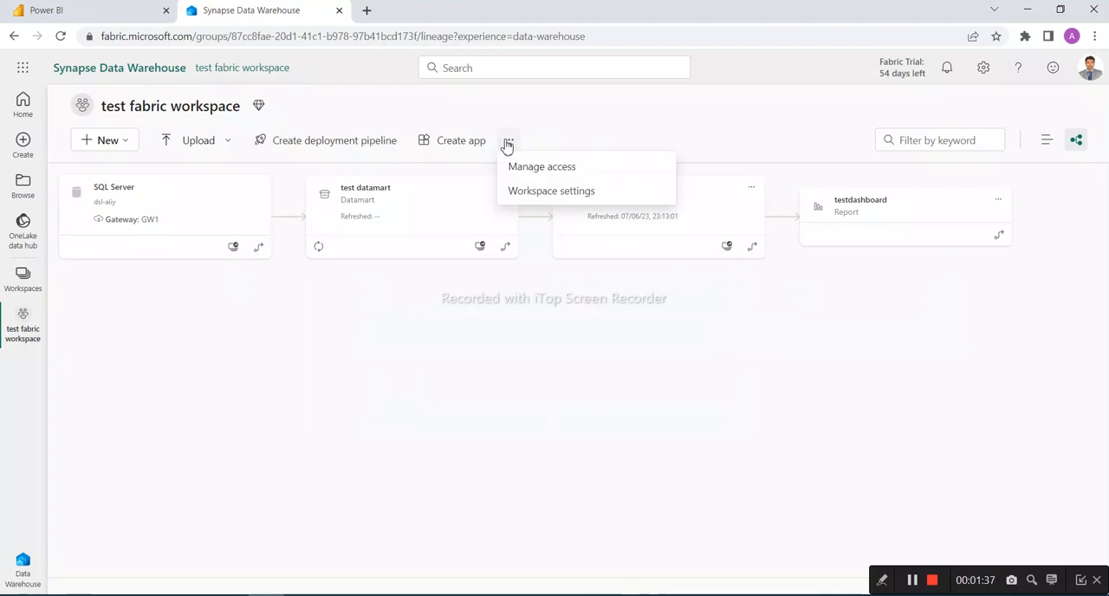
left_click(539, 199)
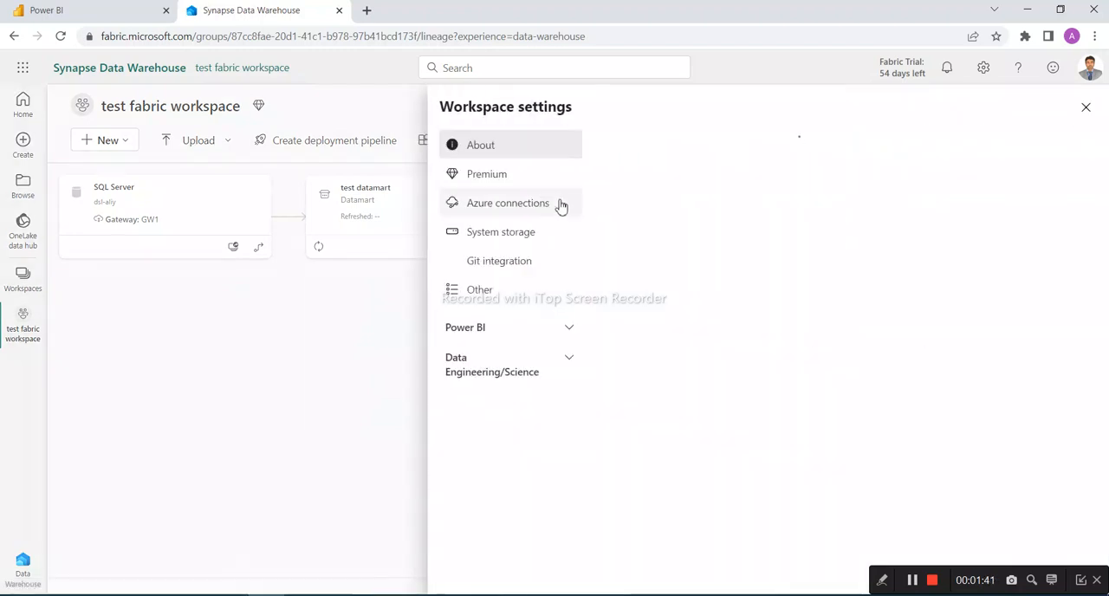
left_click(484, 176)
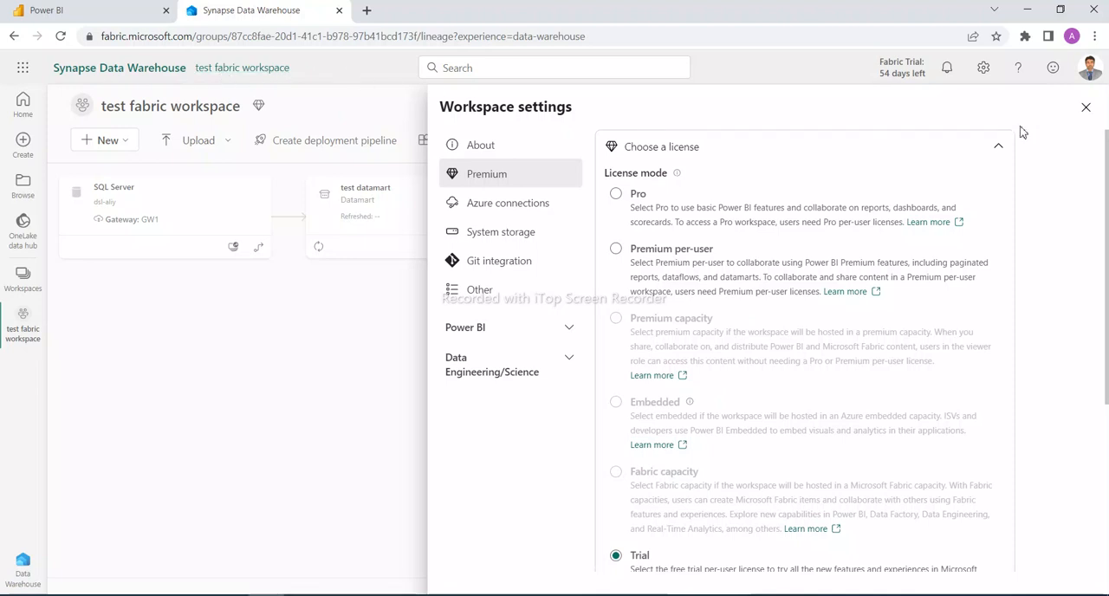
left_click(1085, 107)
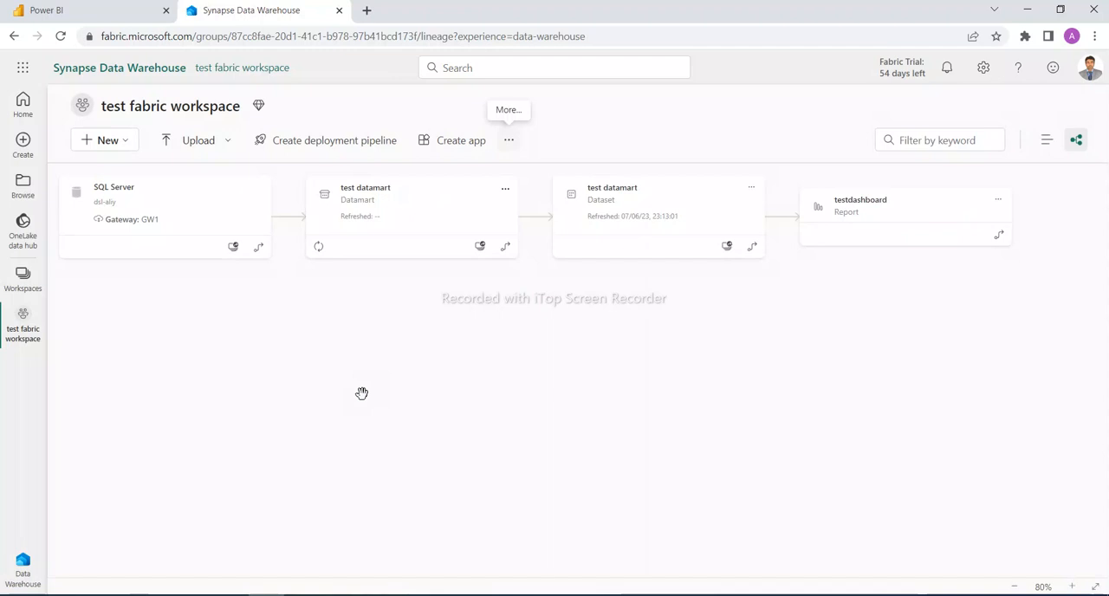
Create a new warehouse named TEST_WH from the Data Warehouse home page
left_click(25, 562)
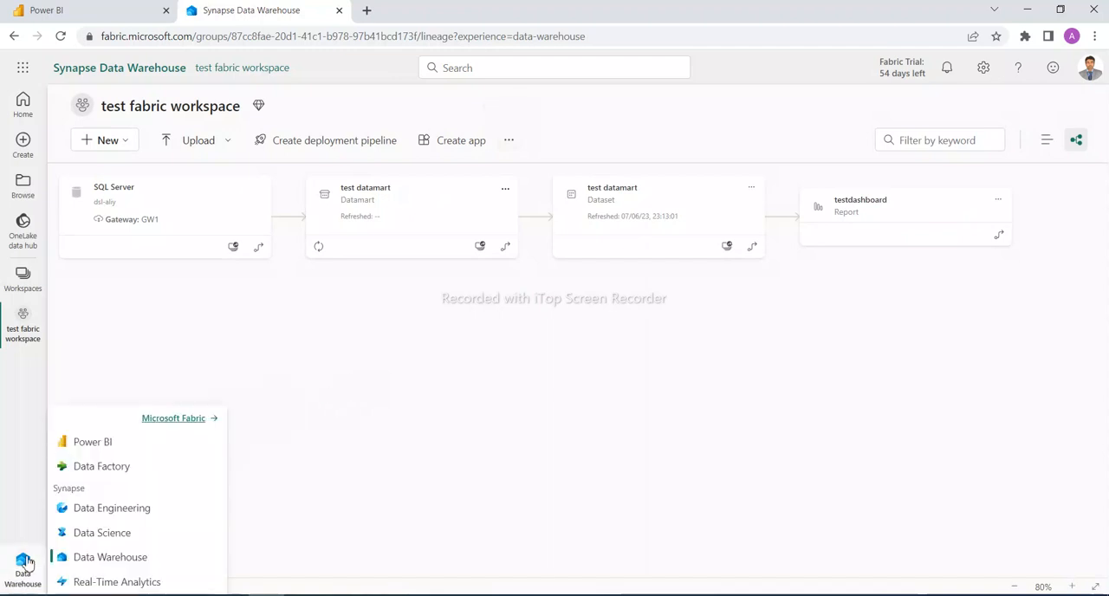
left_click(117, 563)
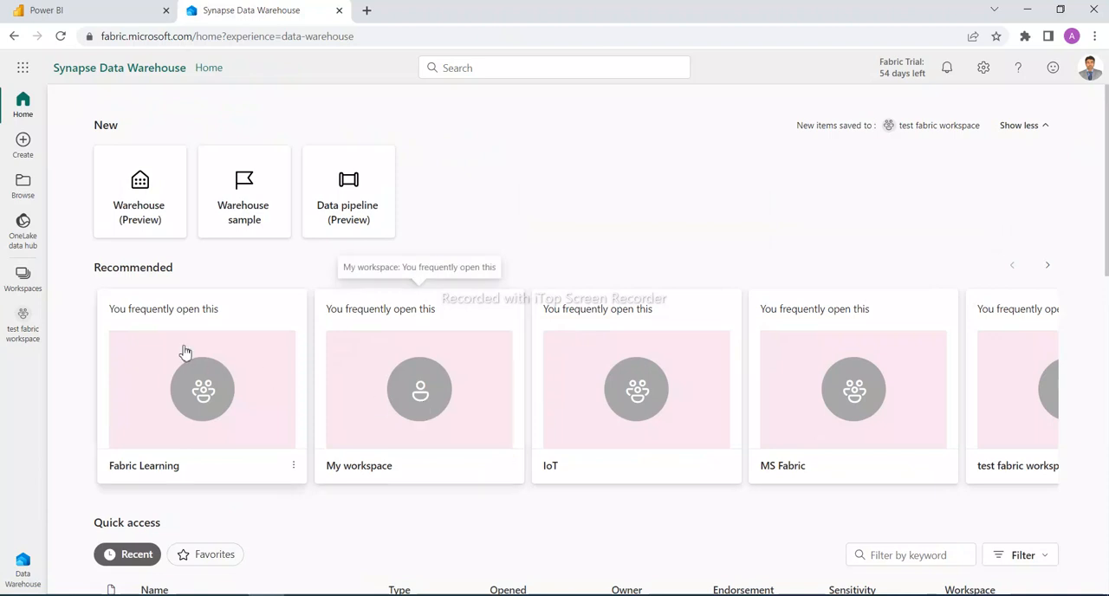
left_click(152, 203)
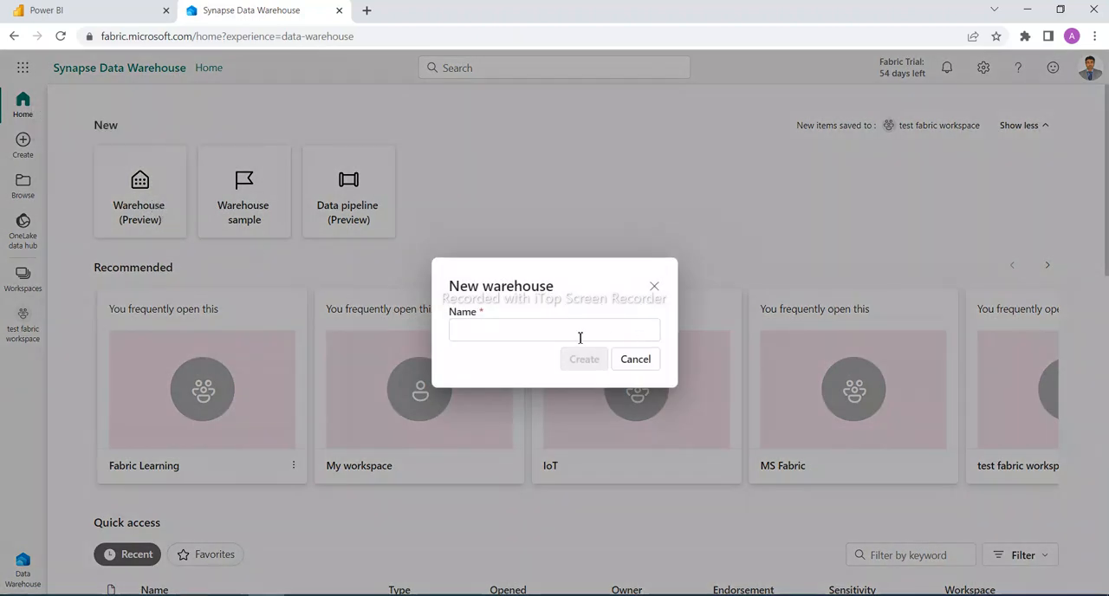
left_click(580, 337)
type("TEST_WH")
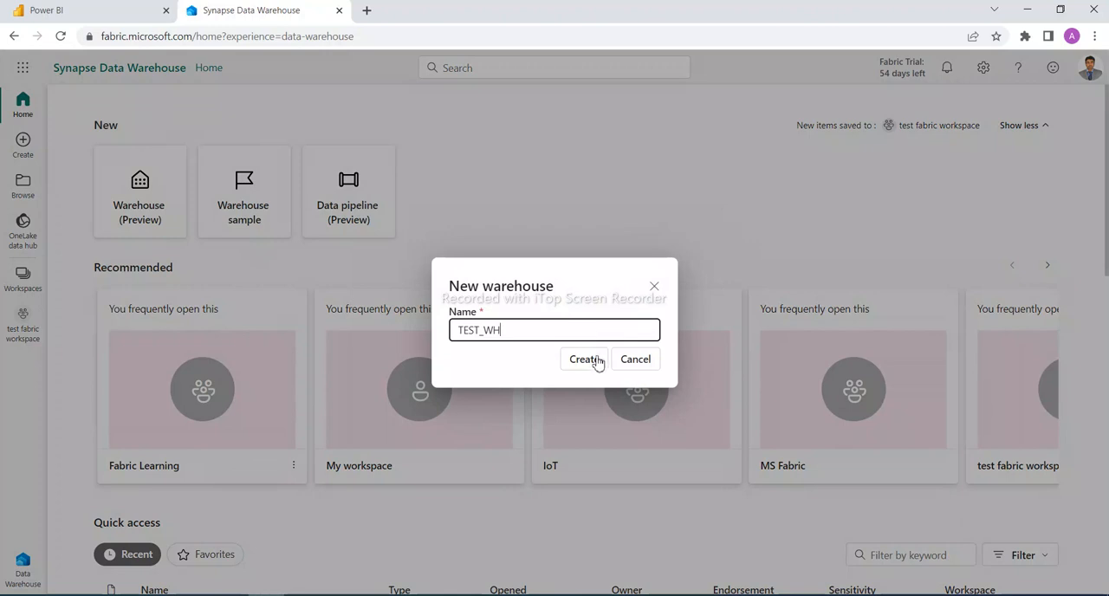
left_click(594, 360)
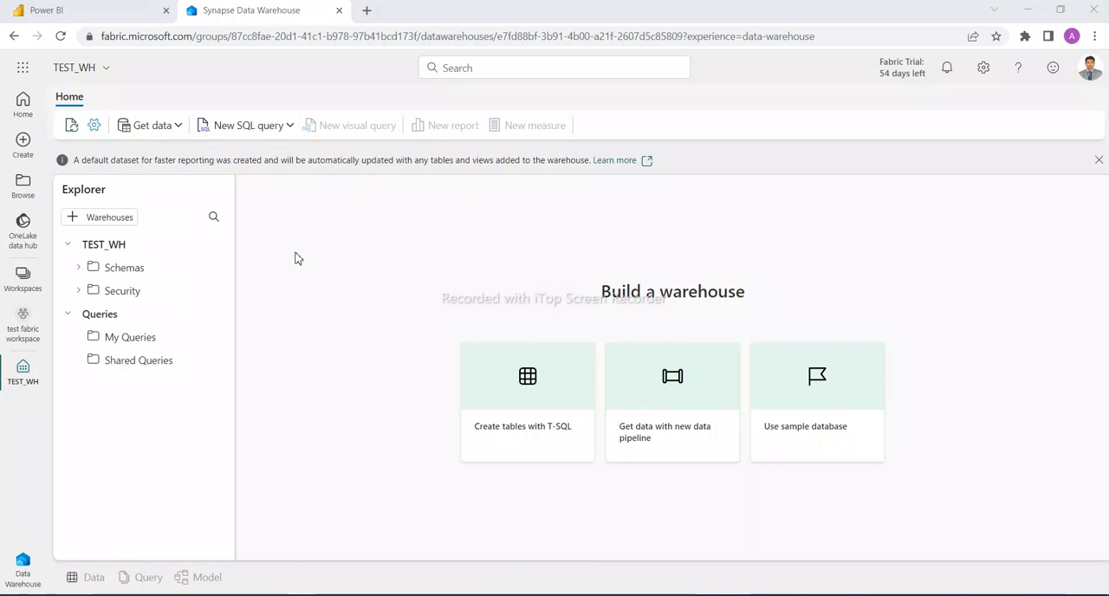
Expand the dbo schema and run a new SQL query creating table [TEST_WH].[dbo].[Diabetes] with columns Age, Sex, bmi, bp and s1
left_click(80, 268)
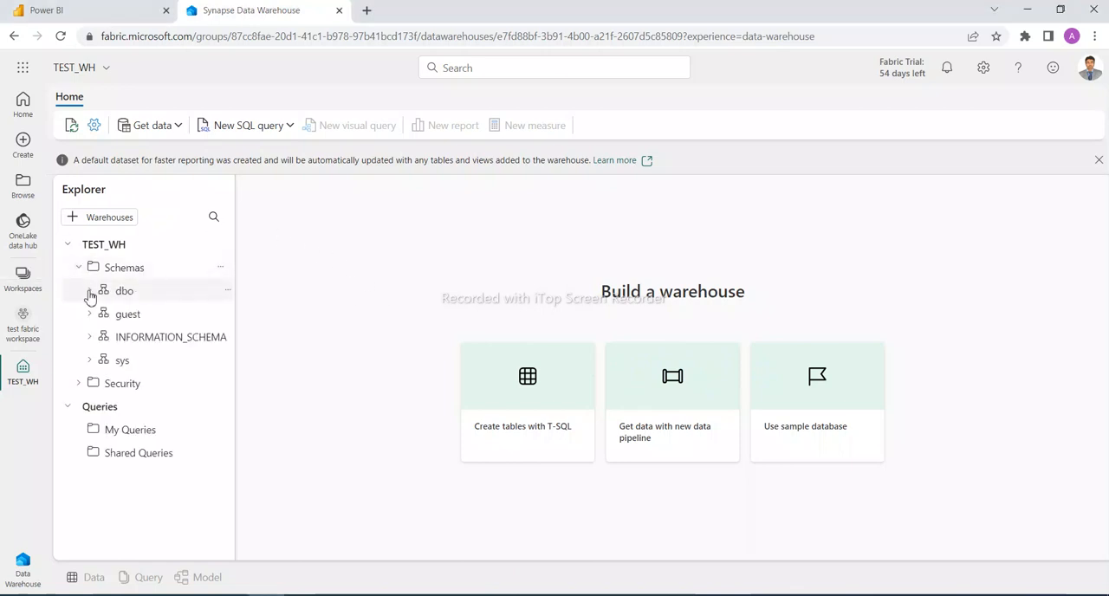
left_click(89, 292)
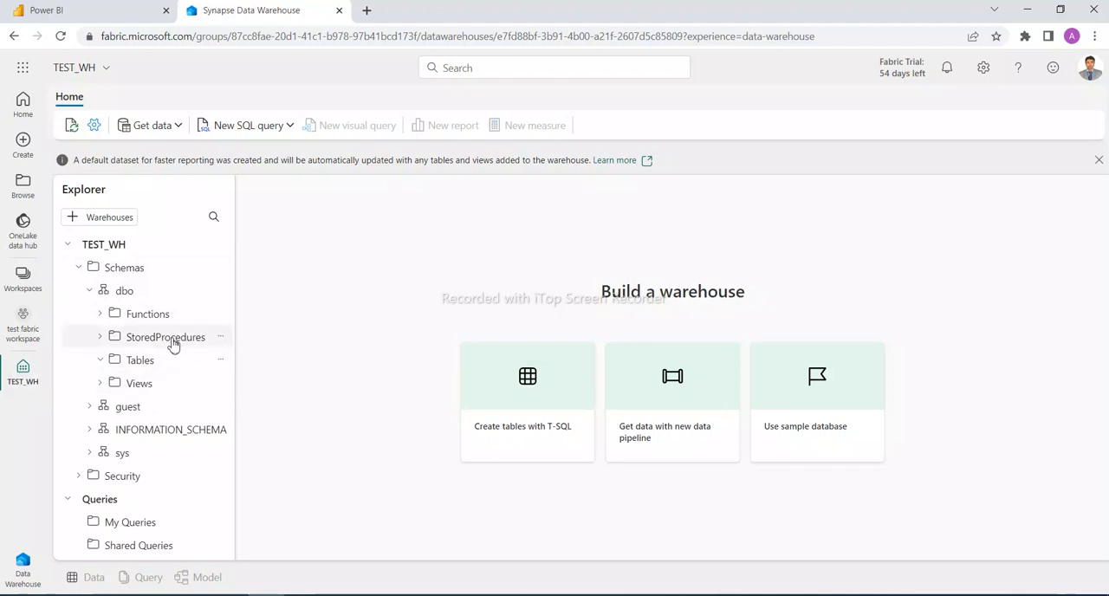
left_click(245, 125)
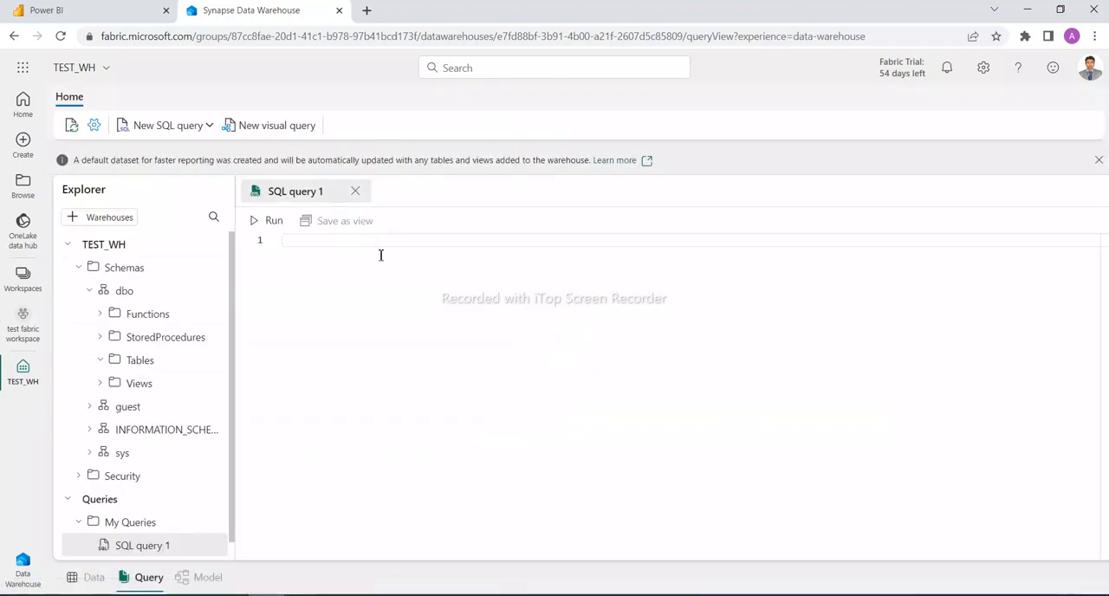
type("CREATE TABLE [TEST_WH].[dbo].[Diabetes] (    Age int NOT NULL,    Sex int null,    bmi FLOAT null,    bp FLOAT null,    s1 INT NULL ) GO")
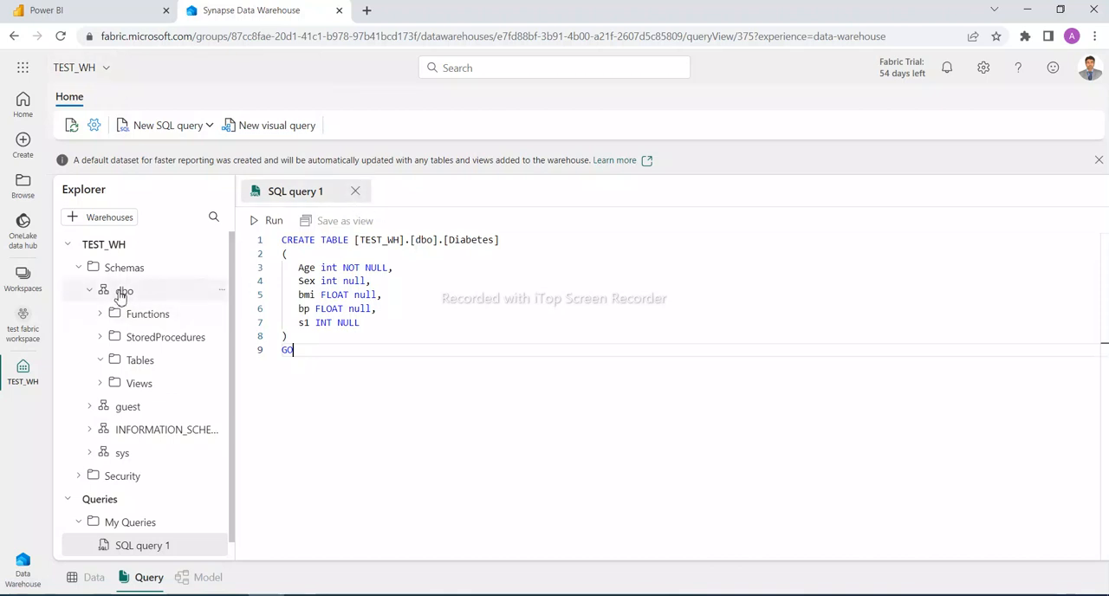
double_click(450, 240)
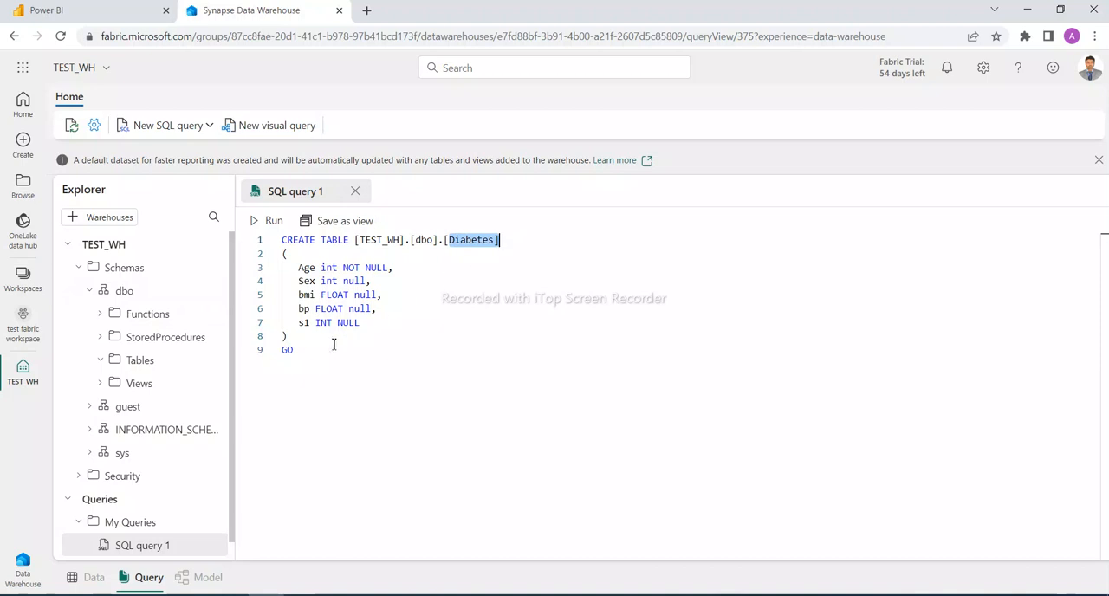
left_click_drag(310, 352, 260, 233)
left_click(272, 222)
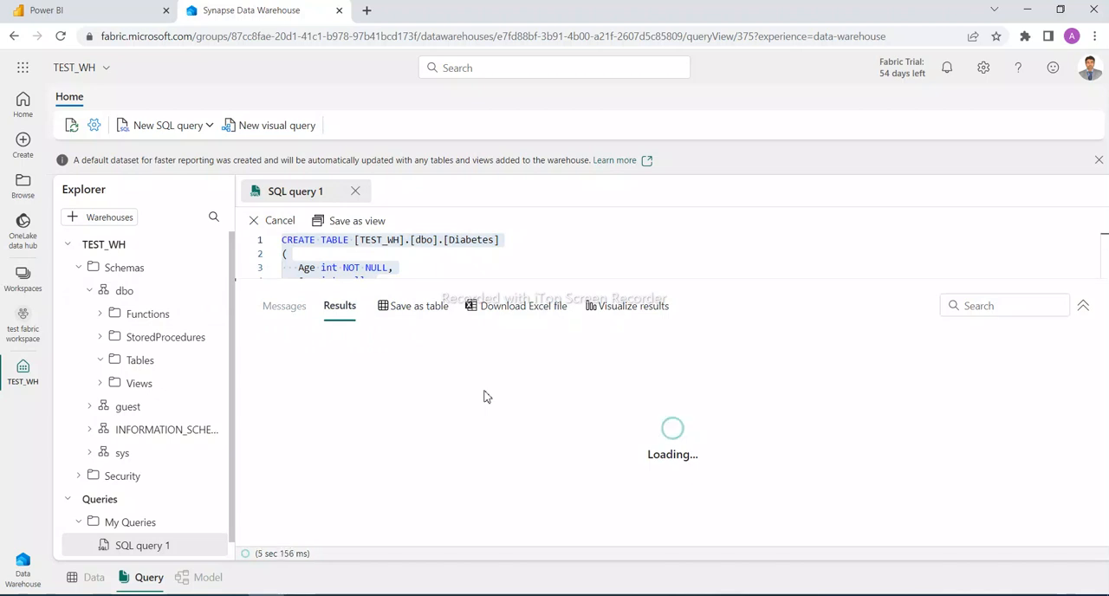
Refresh the dbo schema's tables and open the Diabetes table's data preview
left_click(103, 362)
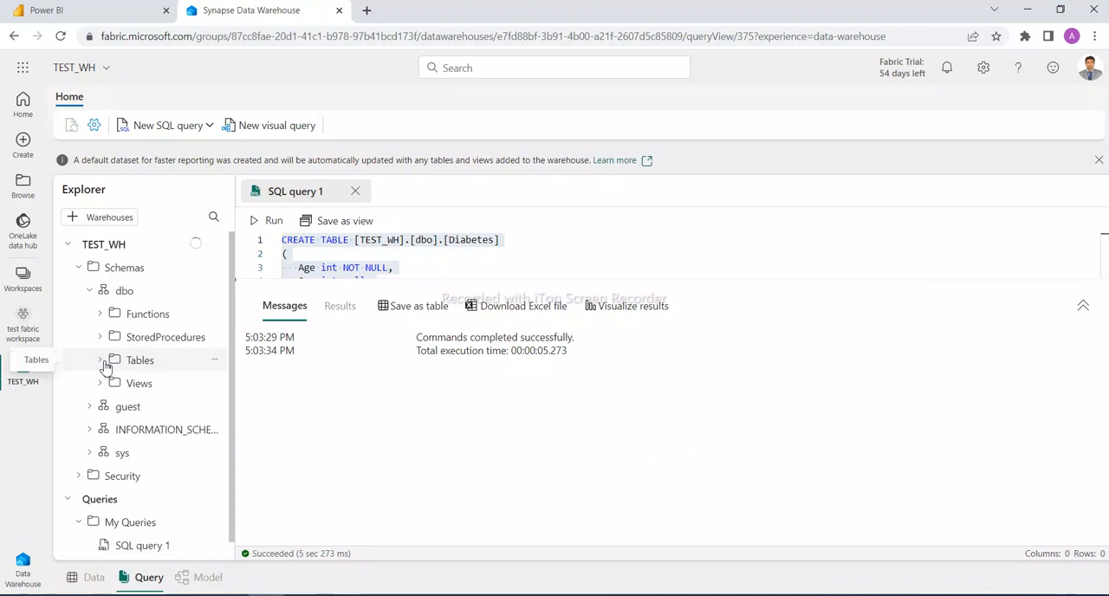
left_click(215, 360)
left_click(245, 397)
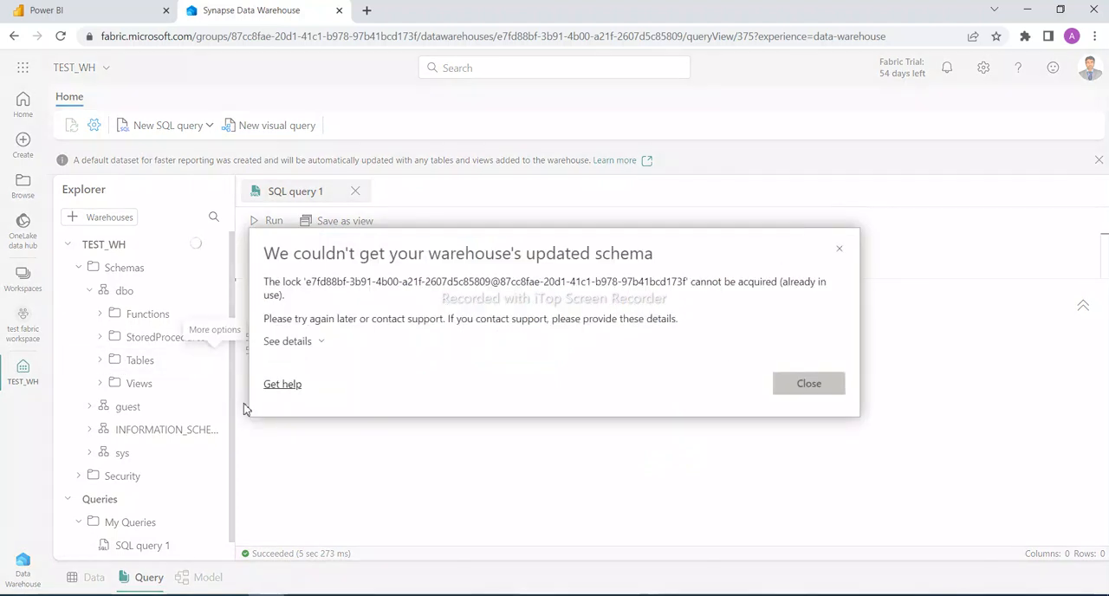
left_click(792, 394)
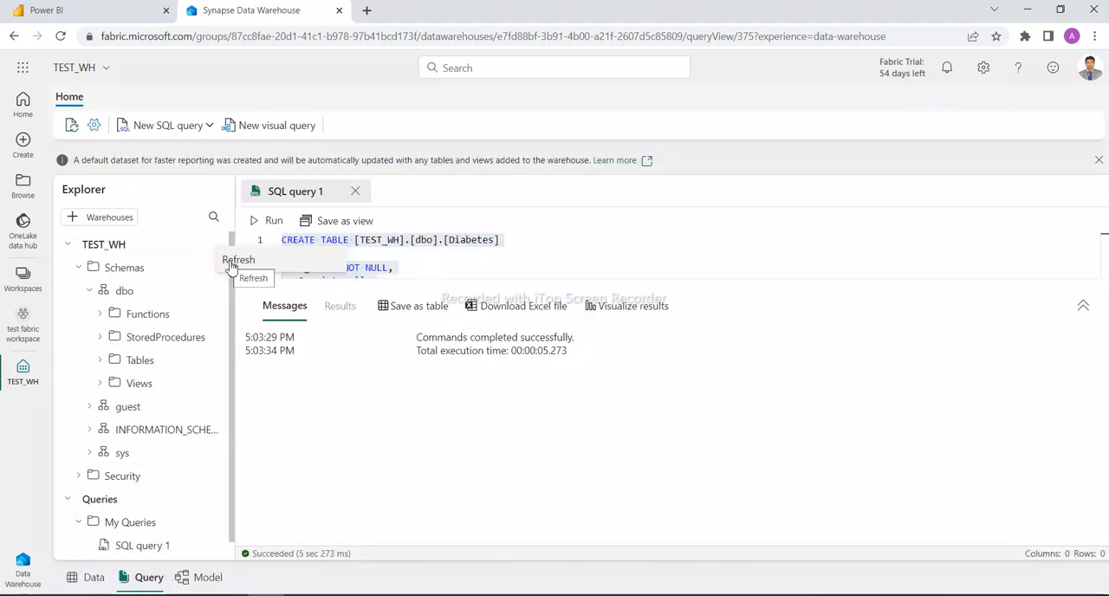
left_click(99, 361)
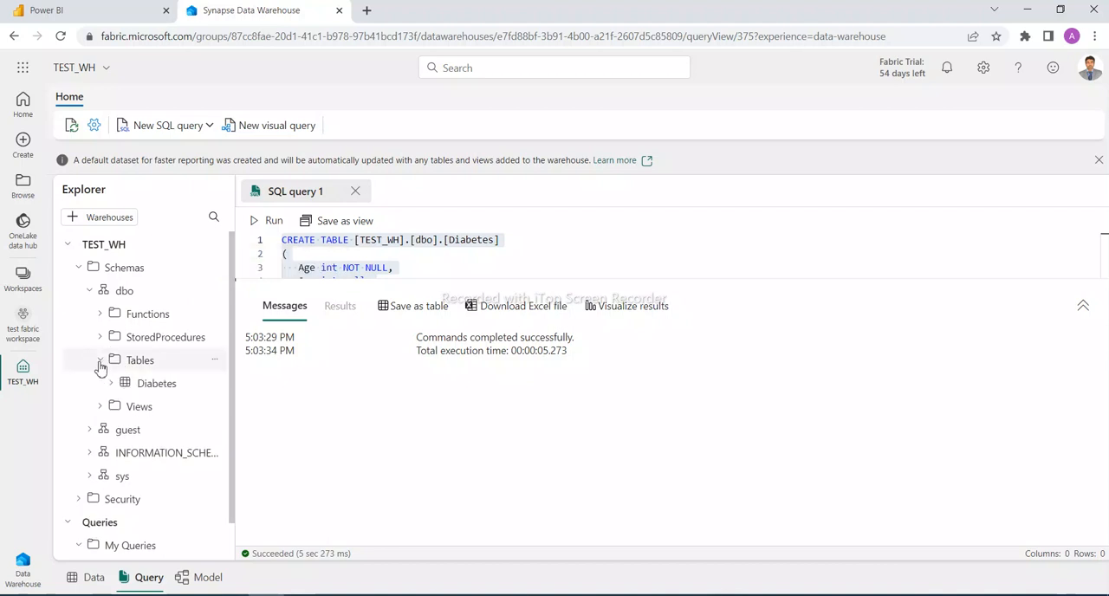
left_click(151, 389)
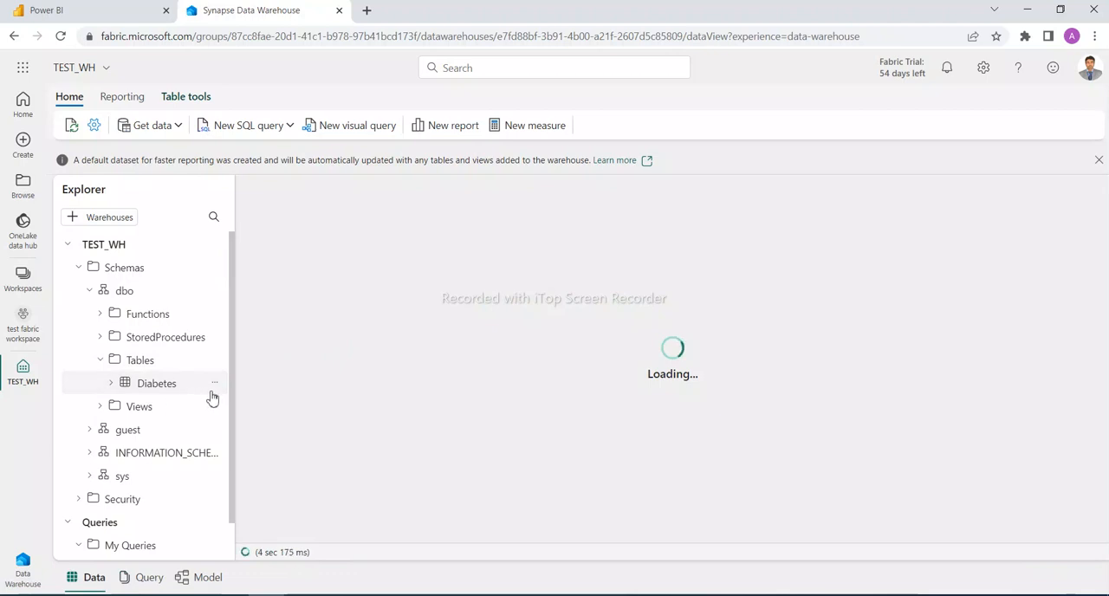
Rename SQL query 1 under My Queries to "Create table"
scroll(231, 467, "down", 1)
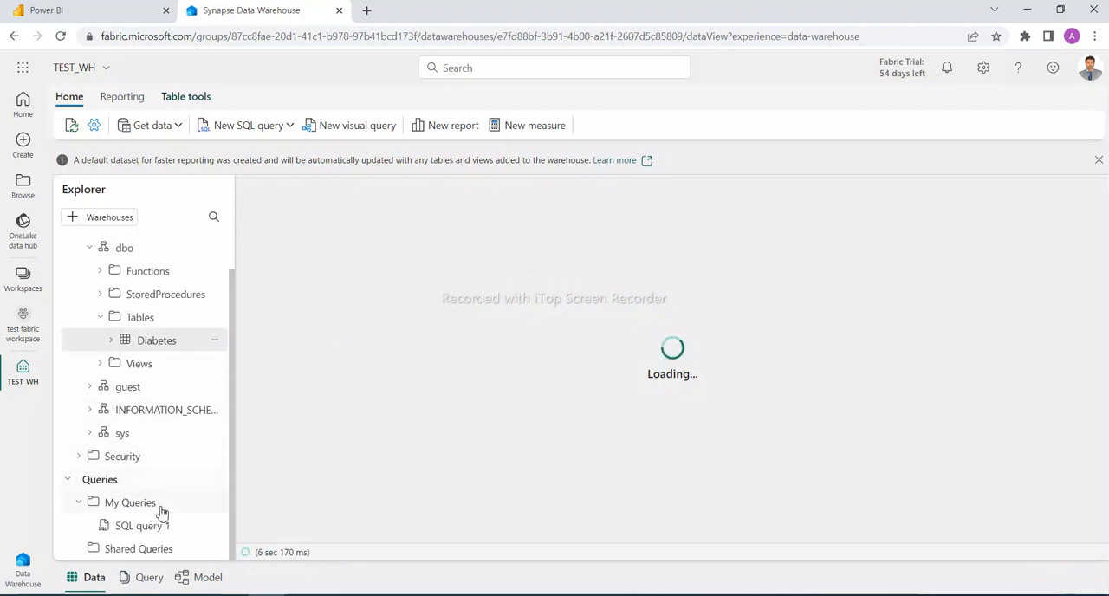
left_click(142, 527)
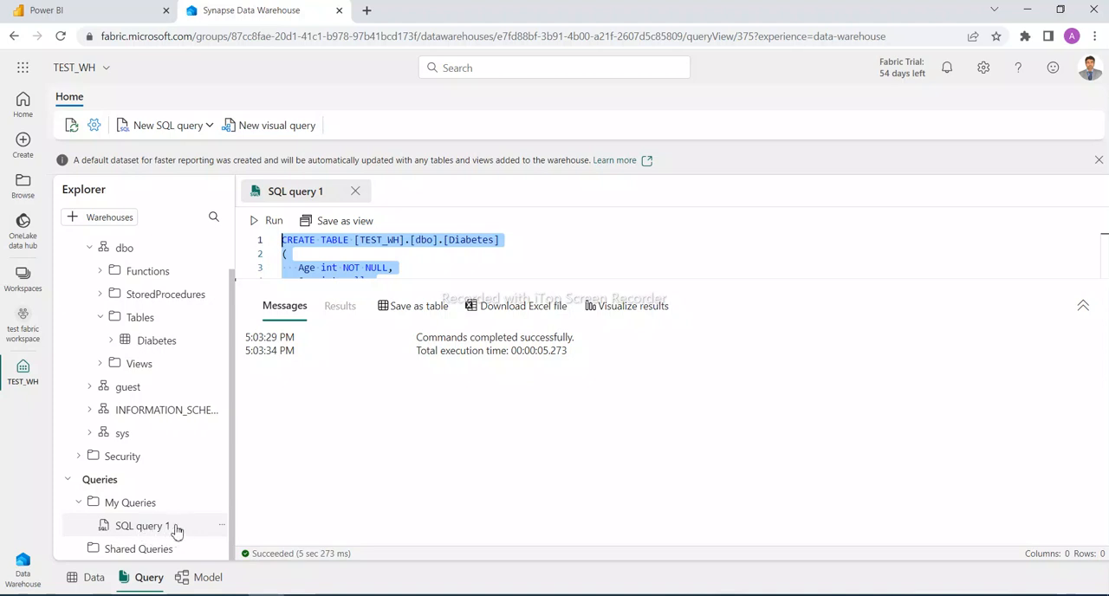
left_click(223, 527)
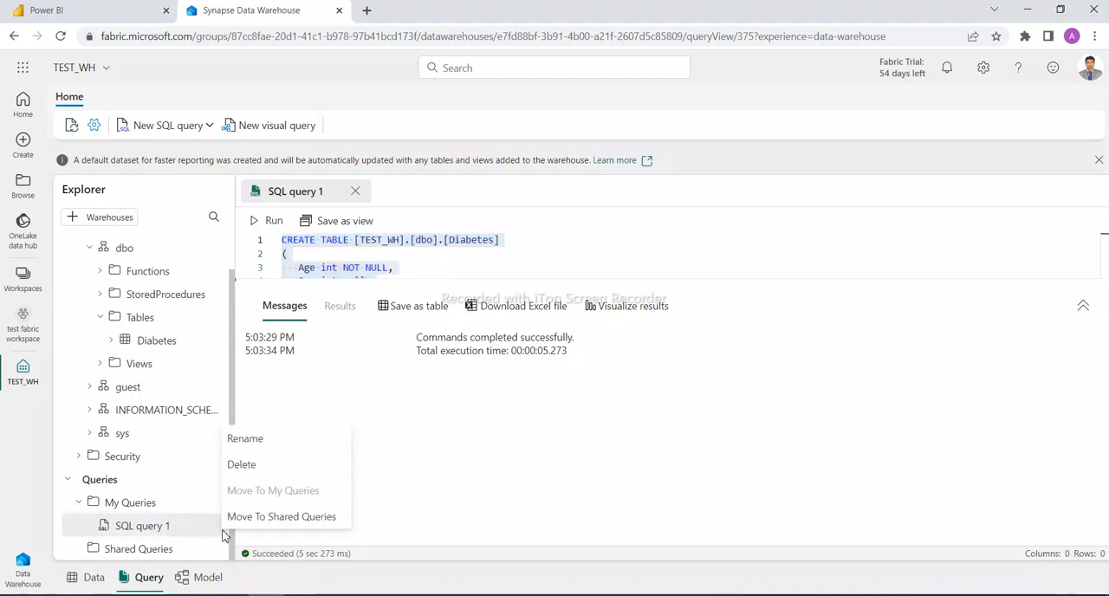
left_click(250, 440)
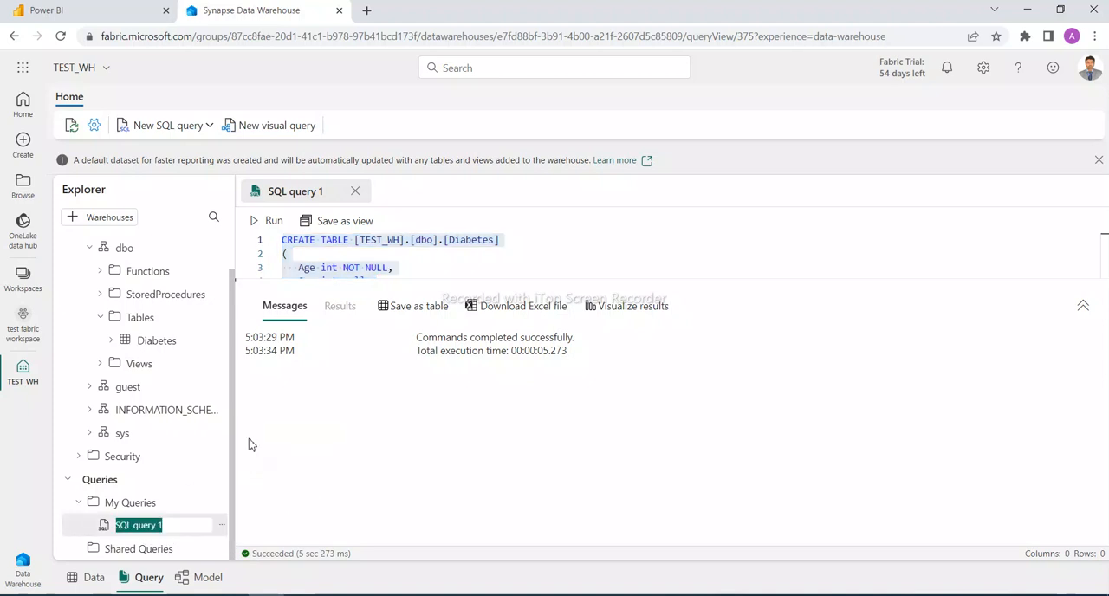
type("Create table")
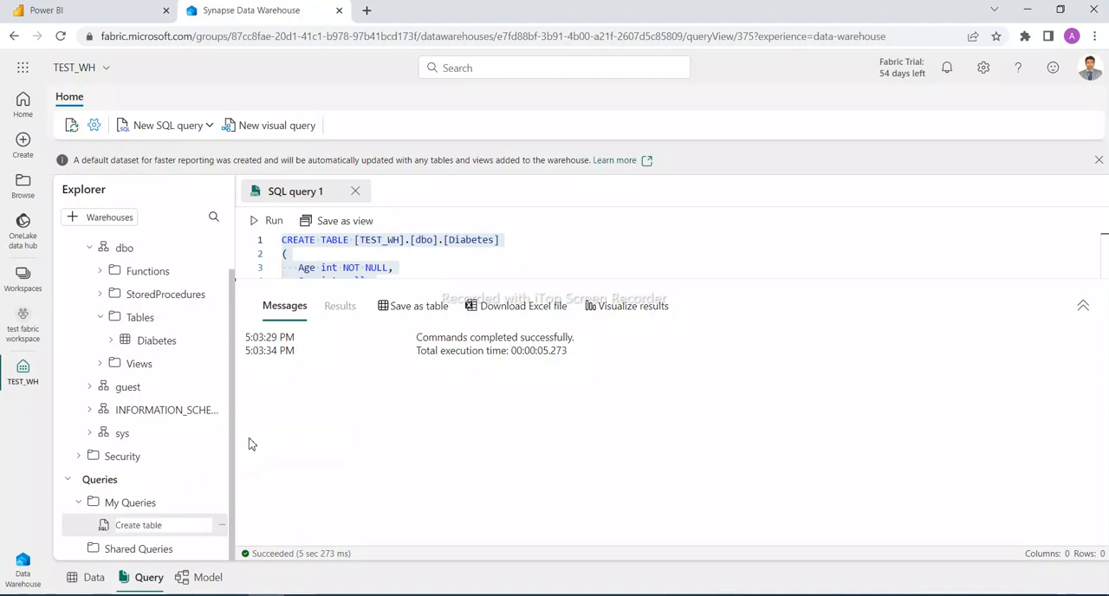
key("Return")
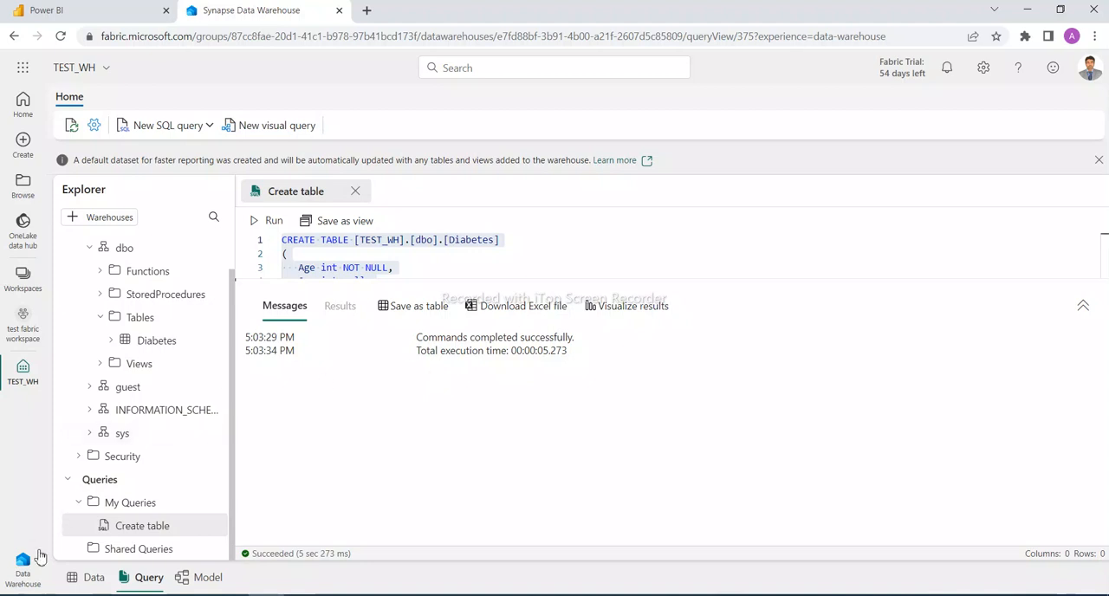
Switch to the Data Factory experience and create a new data pipeline named TEST_Pipeline
left_click(22, 571)
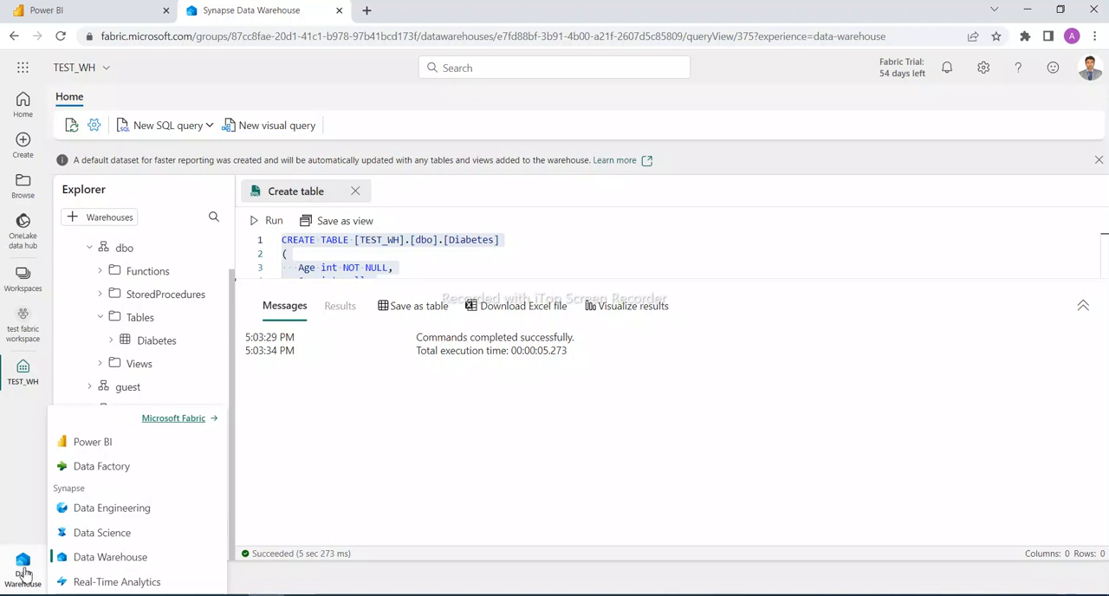
left_click(101, 467)
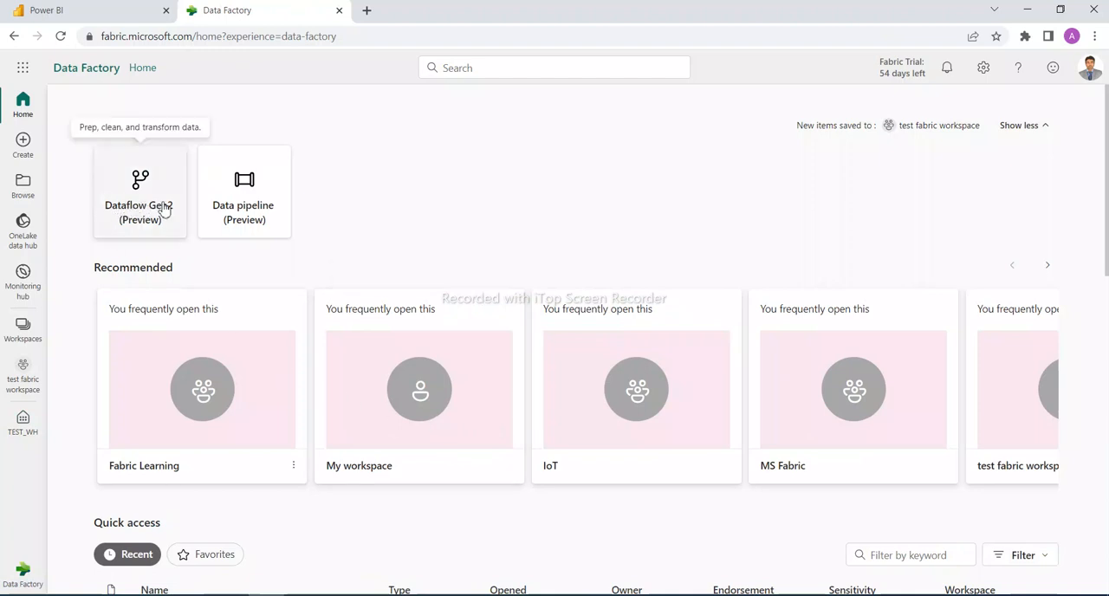
left_click(264, 229)
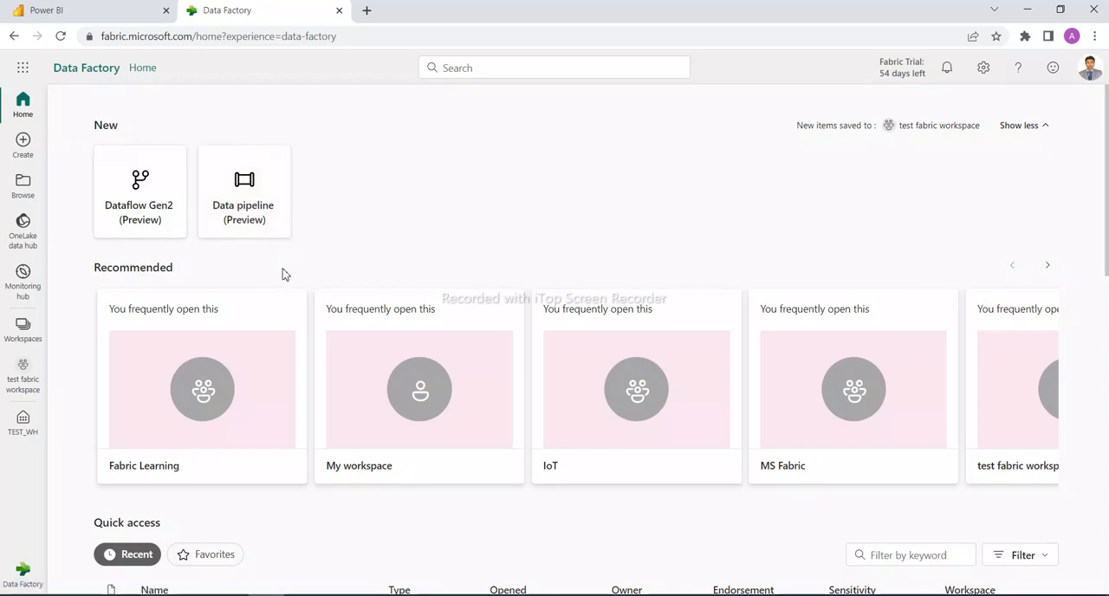
left_click(230, 214)
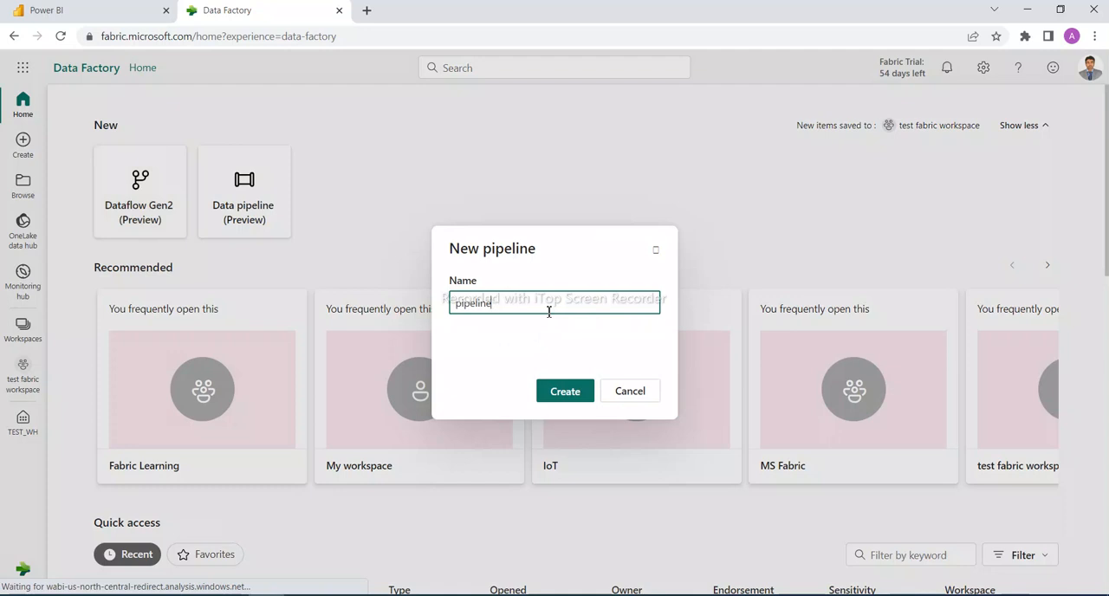
key("BackSpace")
key("BackSpace")
key("BackSpace")
key("BackSpace")
key("BackSpace")
key("BackSpace")
key("BackSpace")
key("BackSpace")
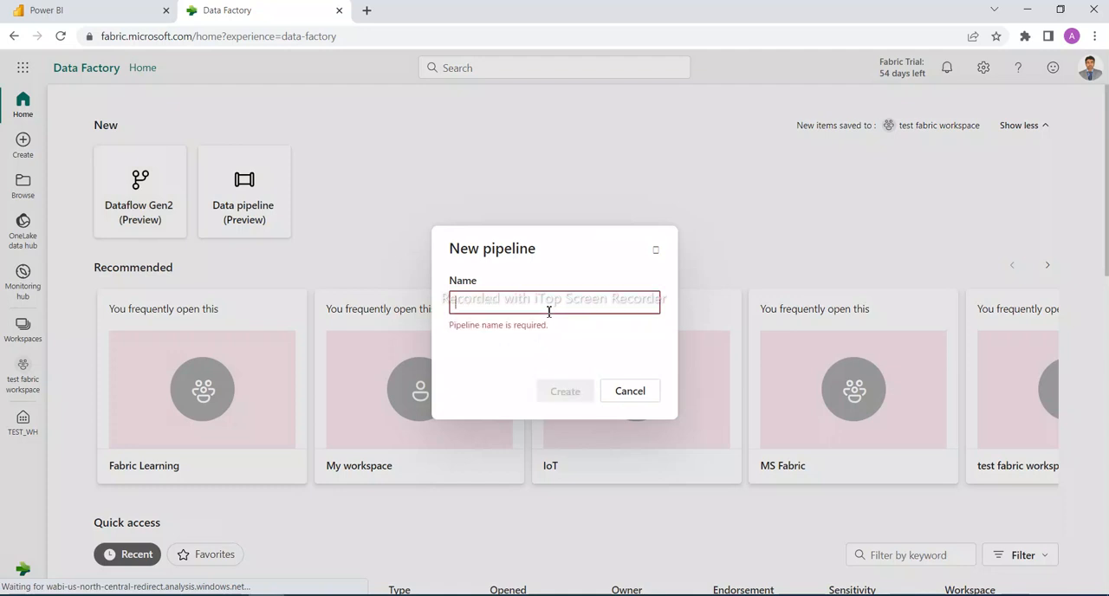
type("TEST_Pipeline")
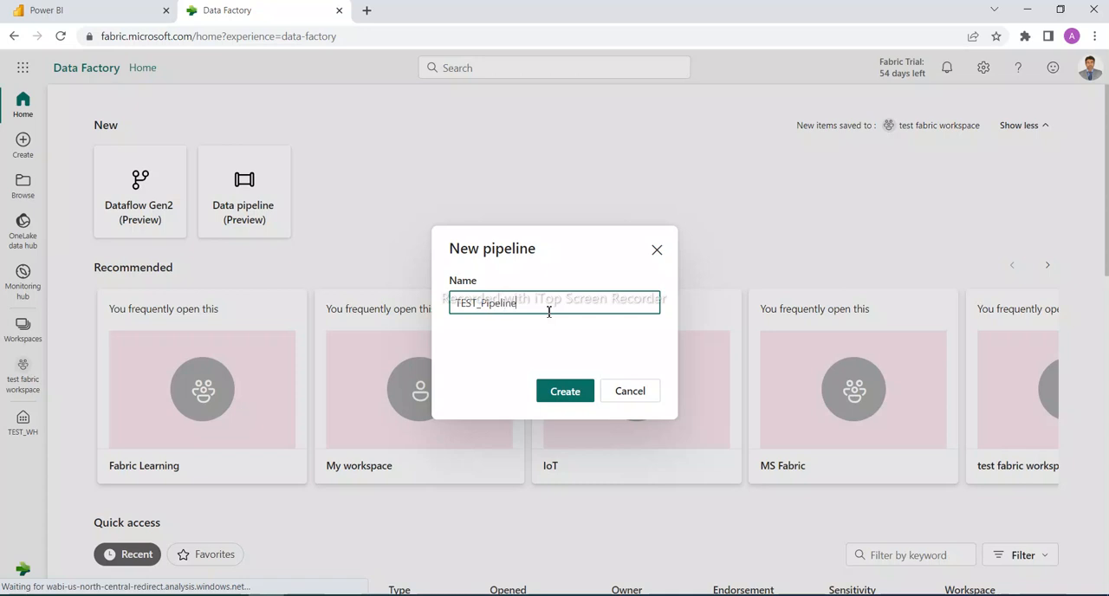
left_click(570, 394)
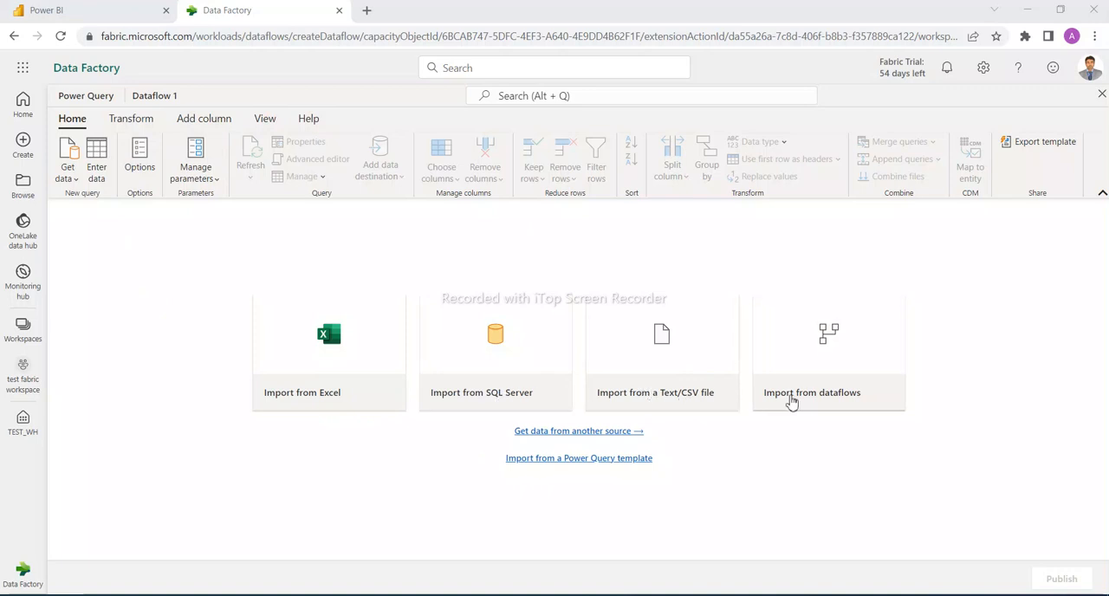
Review the data source connectors available for Dataflow 1, then dismiss the list without choosing one
left_click(564, 432)
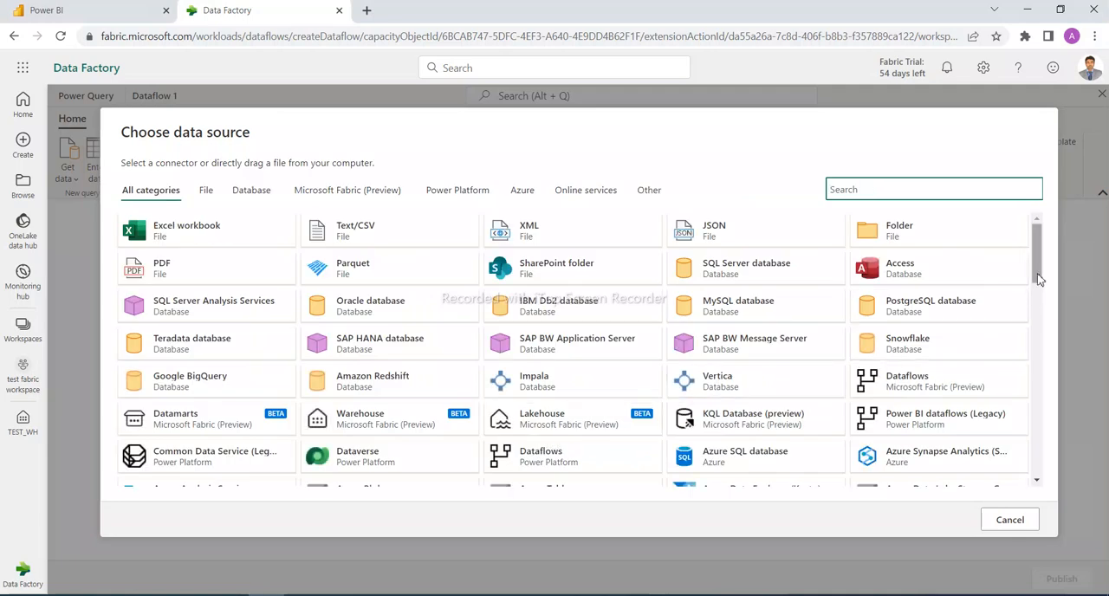
left_click_drag(1036, 260, 1058, 238)
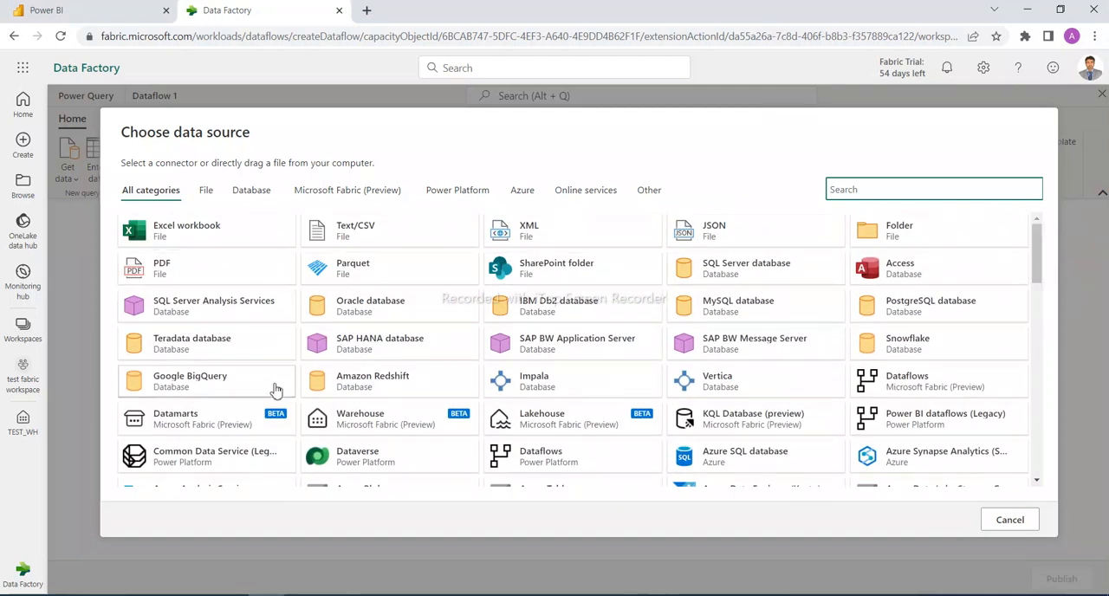
scroll(275, 390, "down", 3)
left_click(1008, 521)
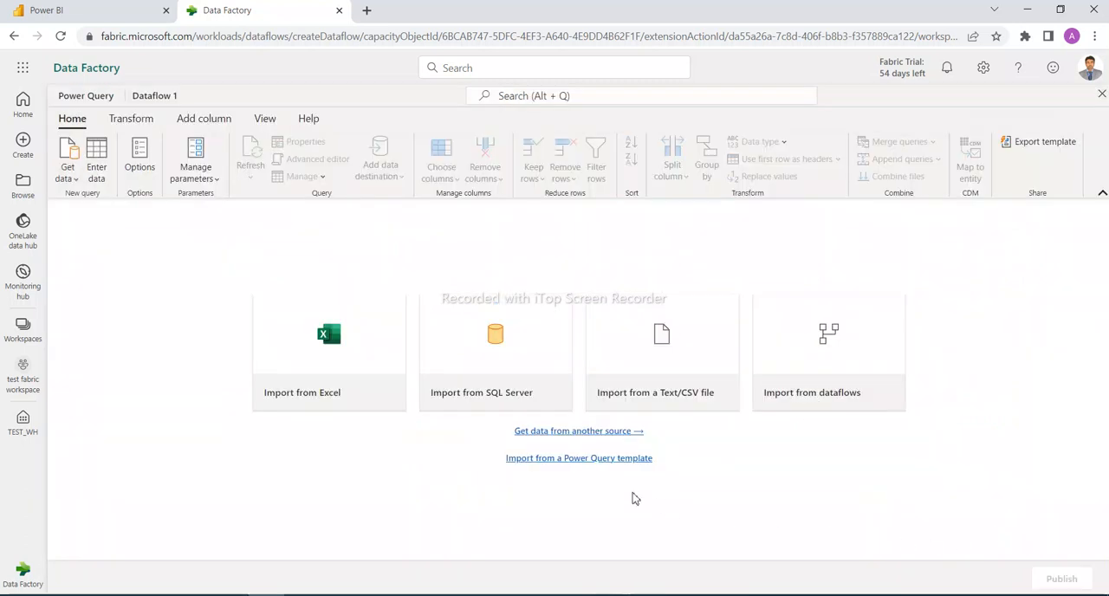
Check the file type accepted for importing a Power Query template and cancel the import
left_click(555, 459)
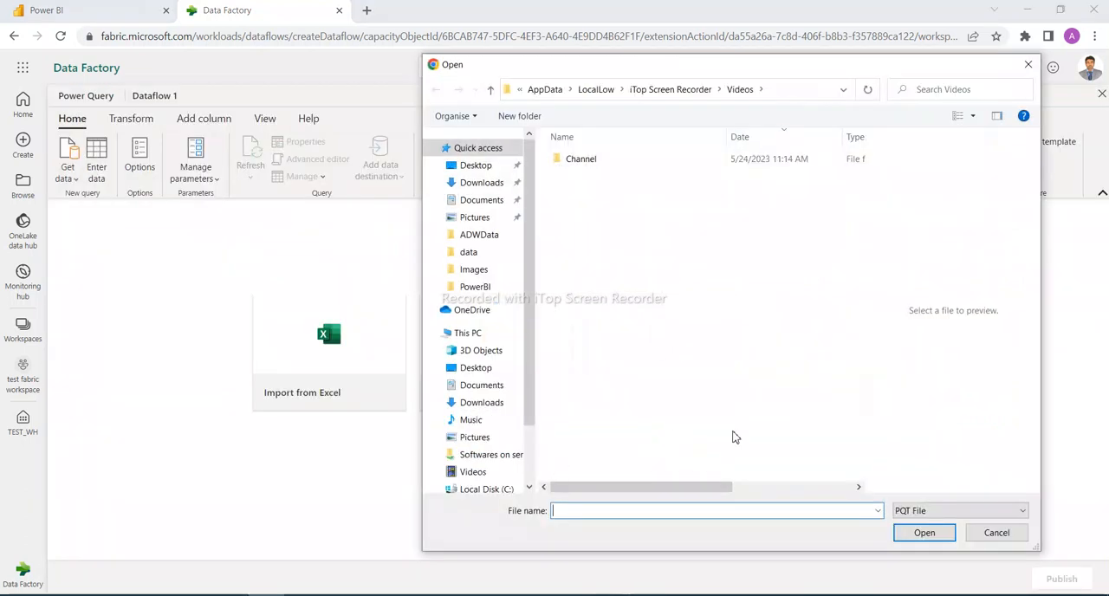
left_click(925, 515)
left_click(927, 516)
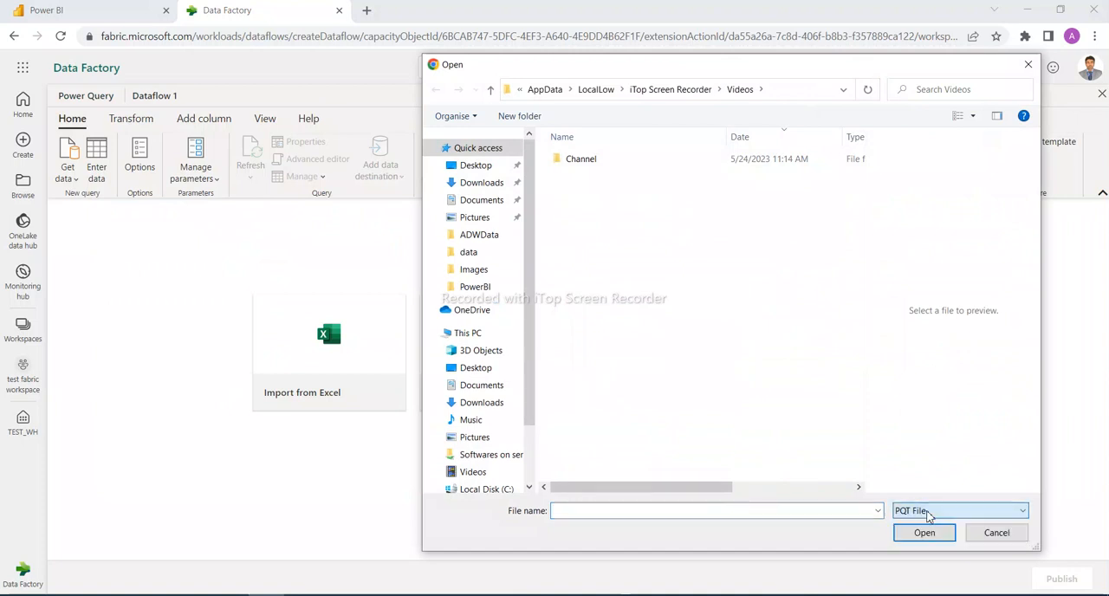
left_click(997, 534)
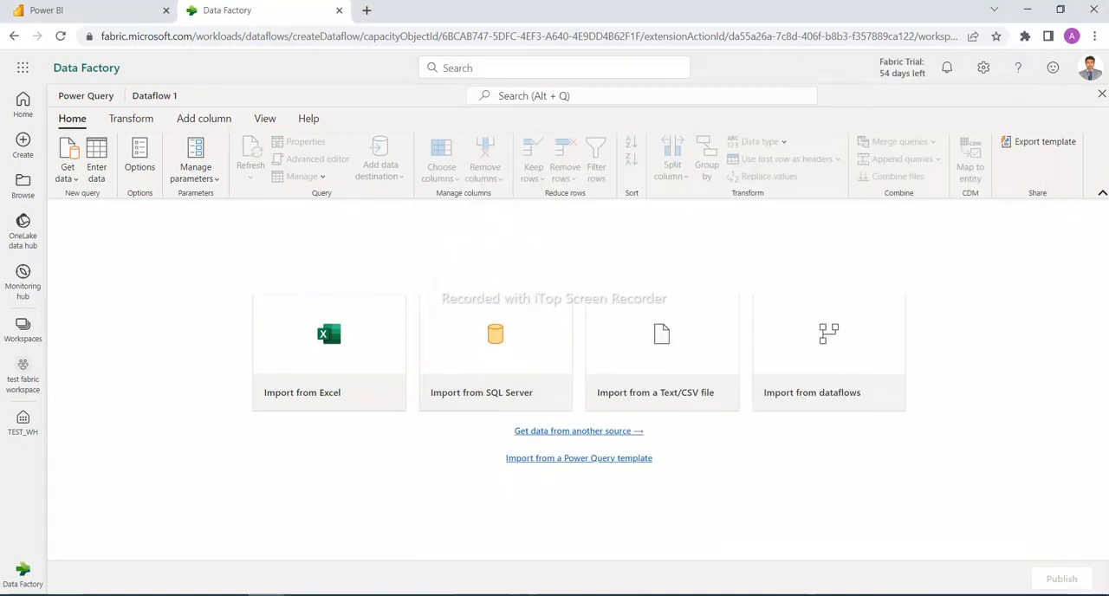
Try to leave the open dataflow for the Microsoft Fabric start page and the Data Factory home page
left_click(22, 571)
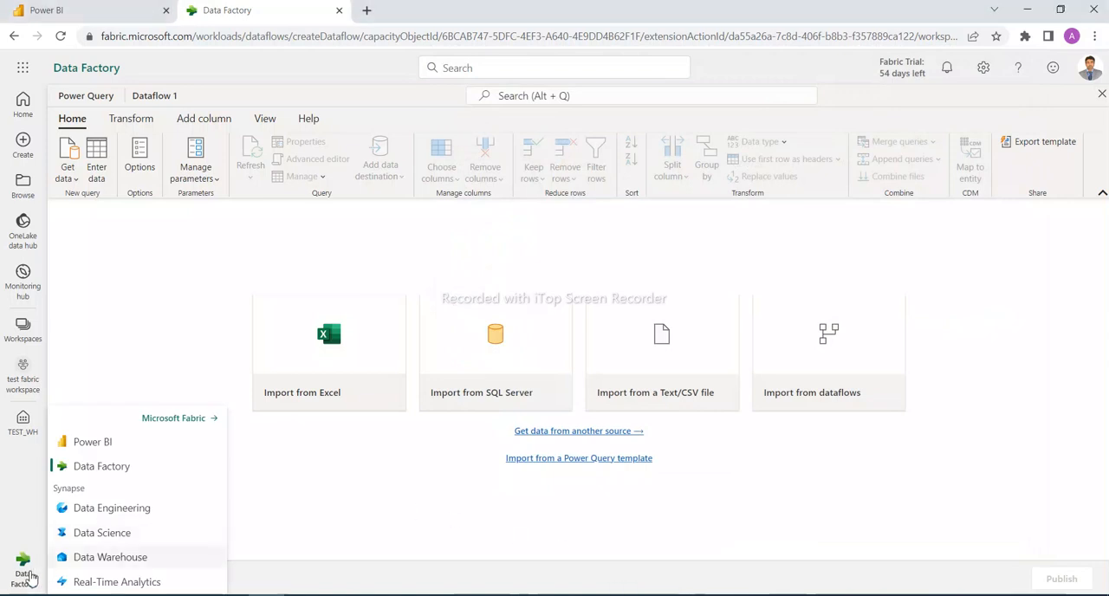
left_click(175, 420)
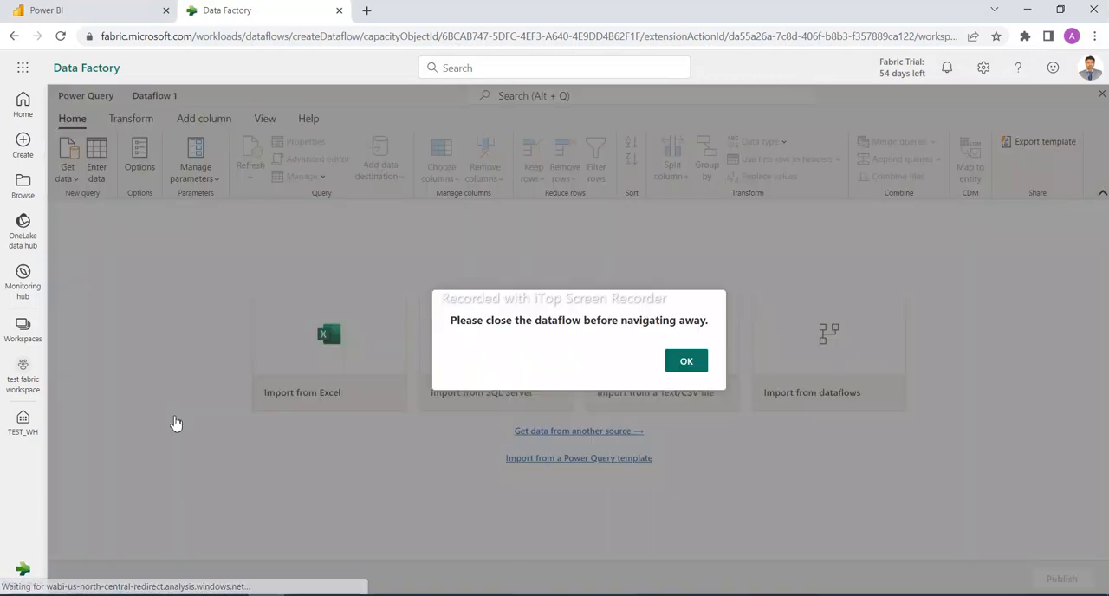
left_click(684, 364)
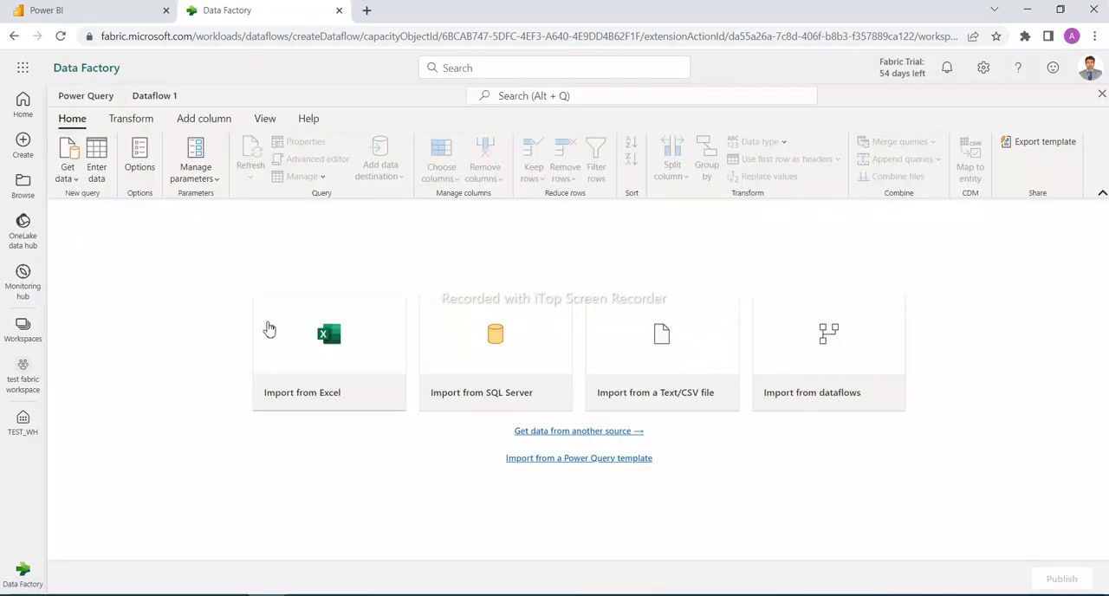
left_click(23, 575)
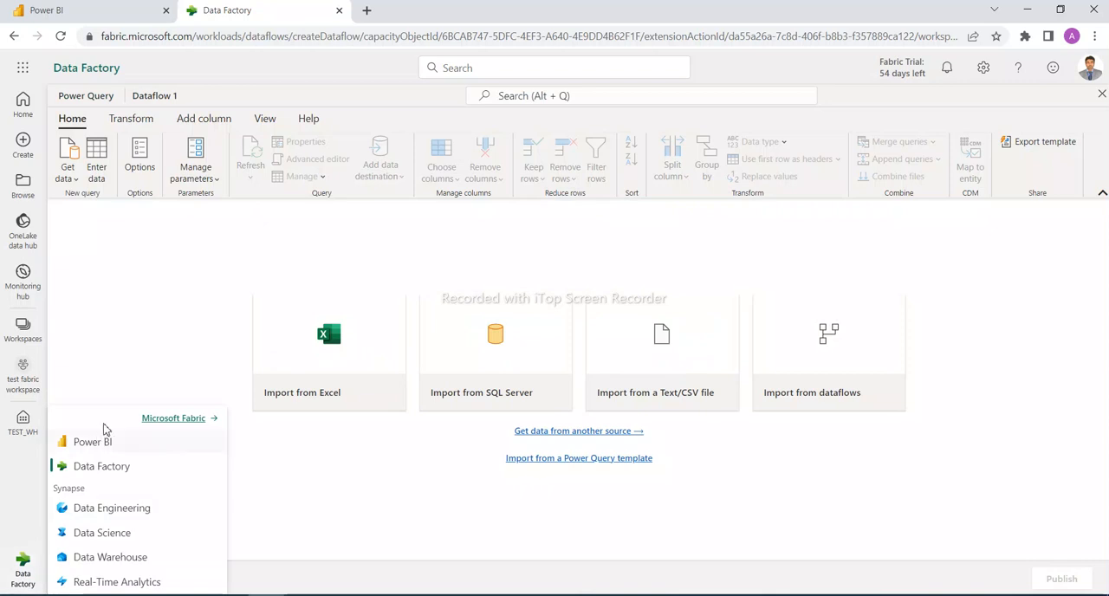
left_click(183, 422)
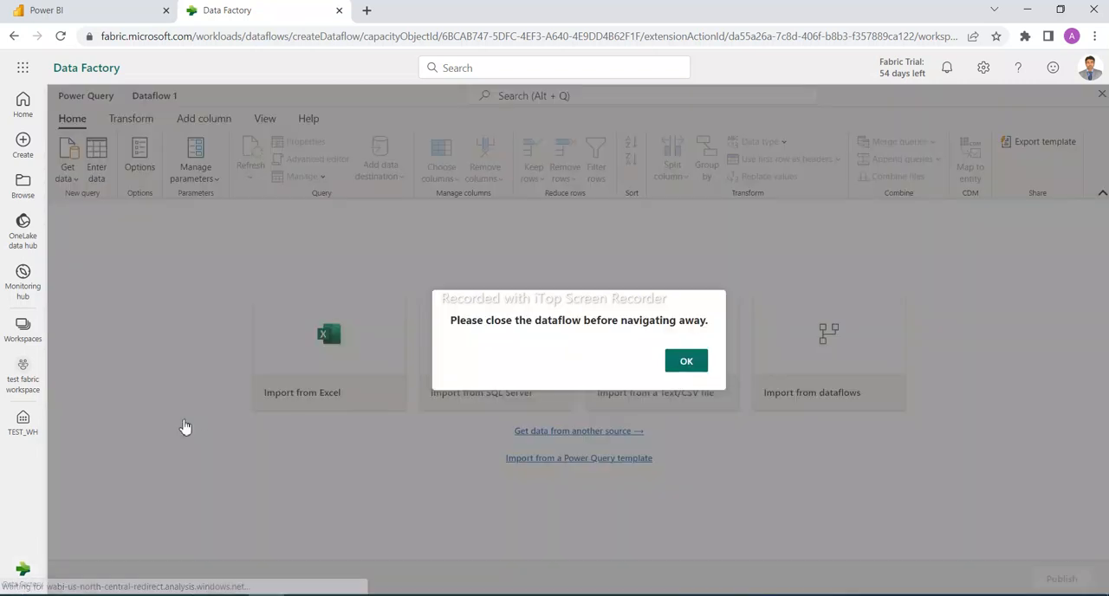
left_click(685, 363)
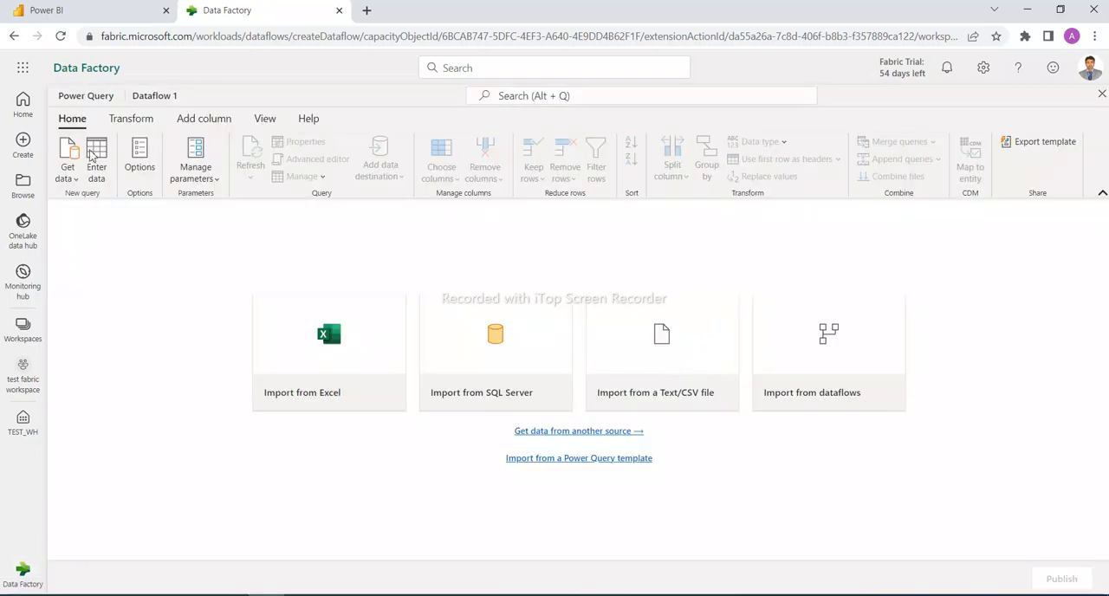
left_click(85, 73)
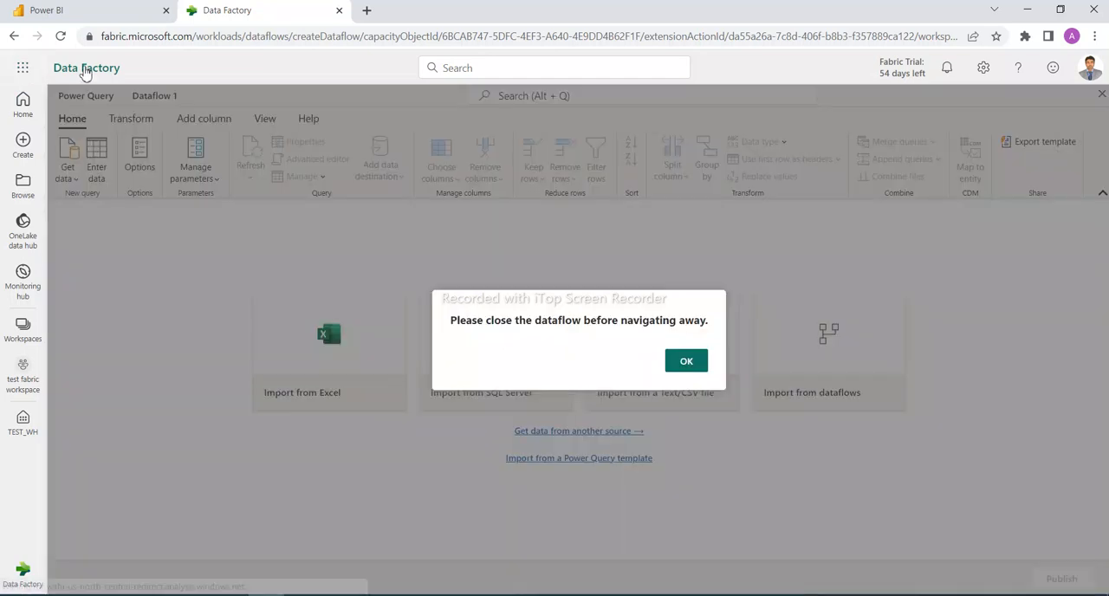
left_click(699, 366)
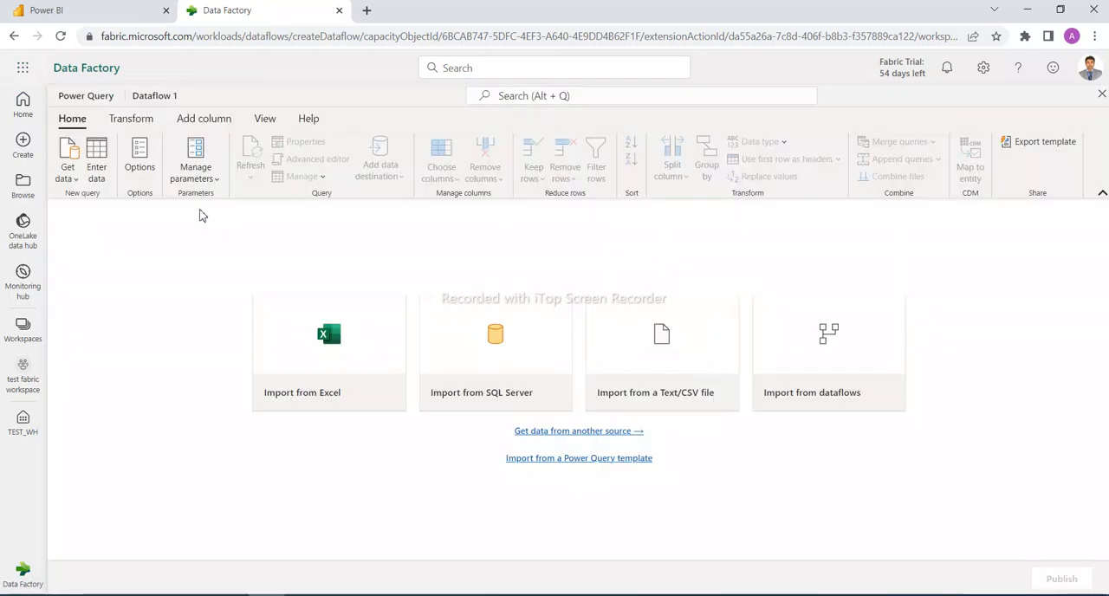
left_click(23, 102)
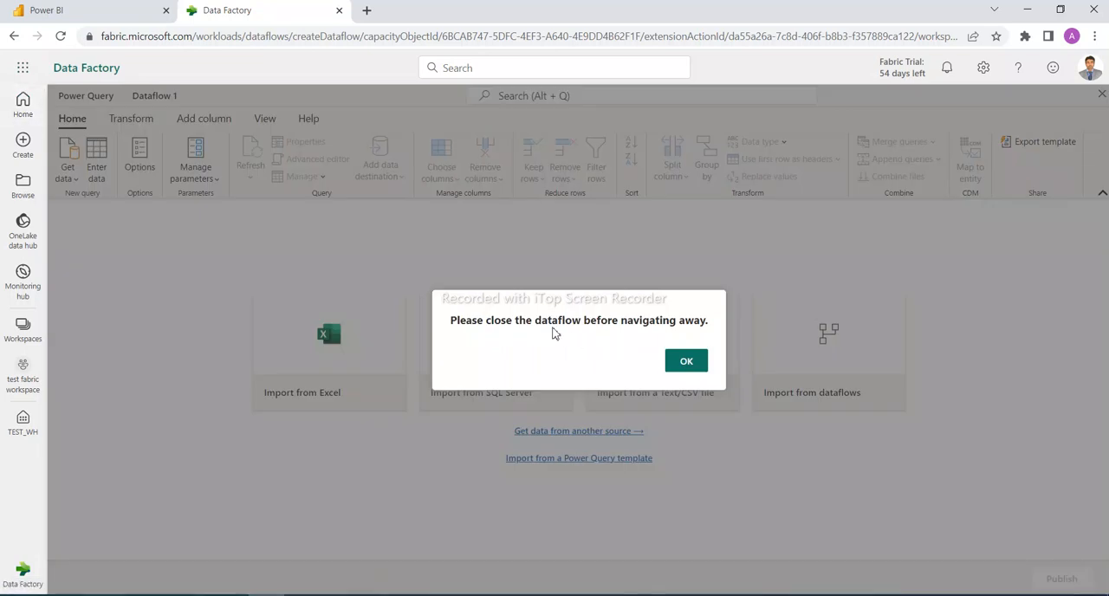
left_click(685, 363)
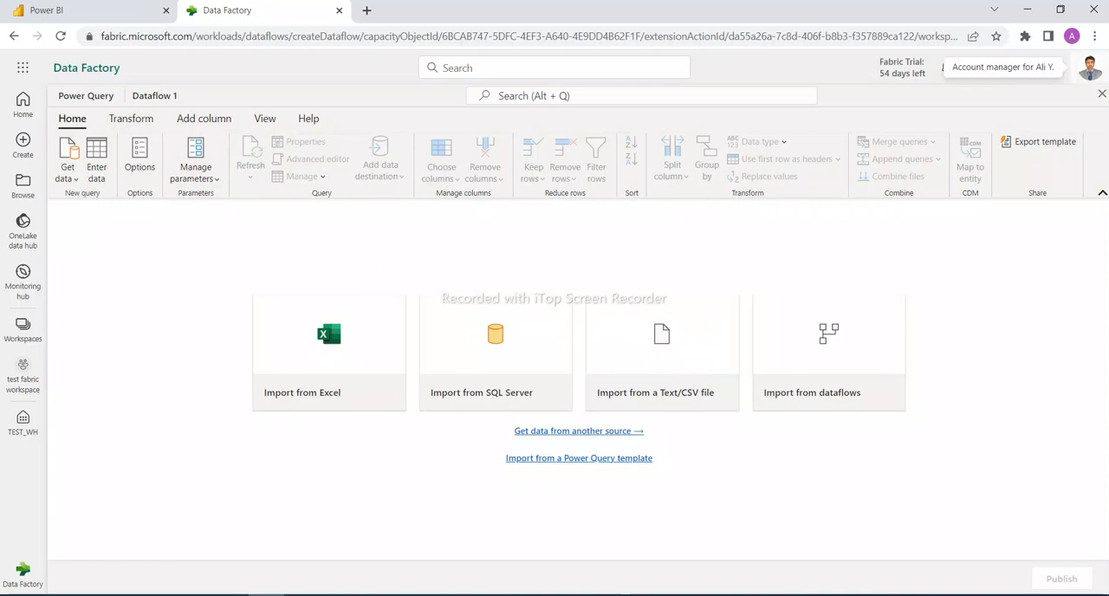
Close Dataflow 1 and open TEST_Pipeline from the test fabric workspace with its pipeline activities shown
left_click(1101, 95)
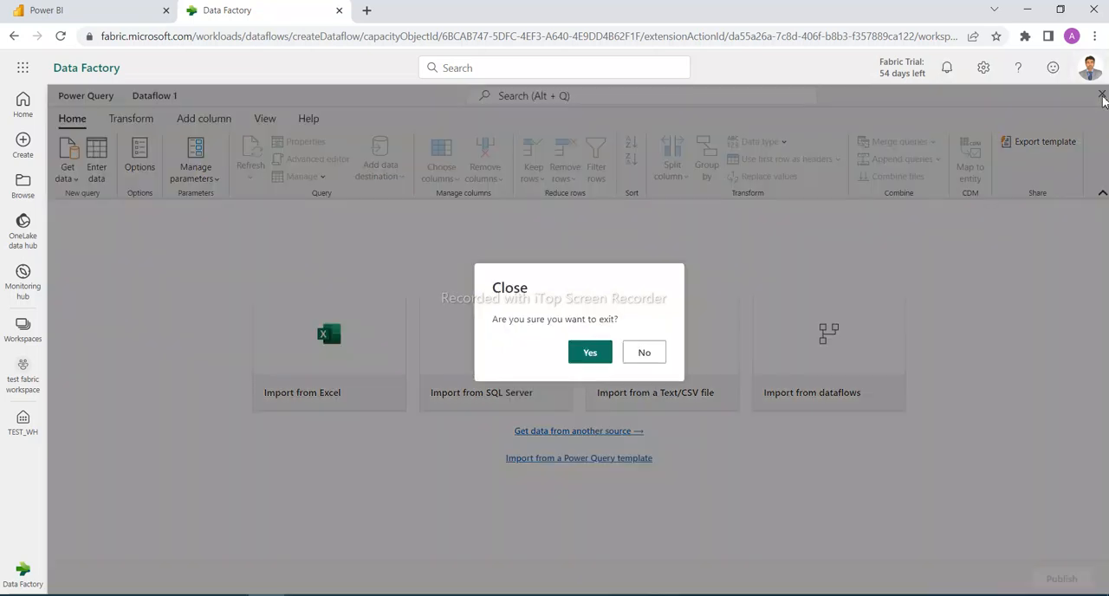
left_click(588, 364)
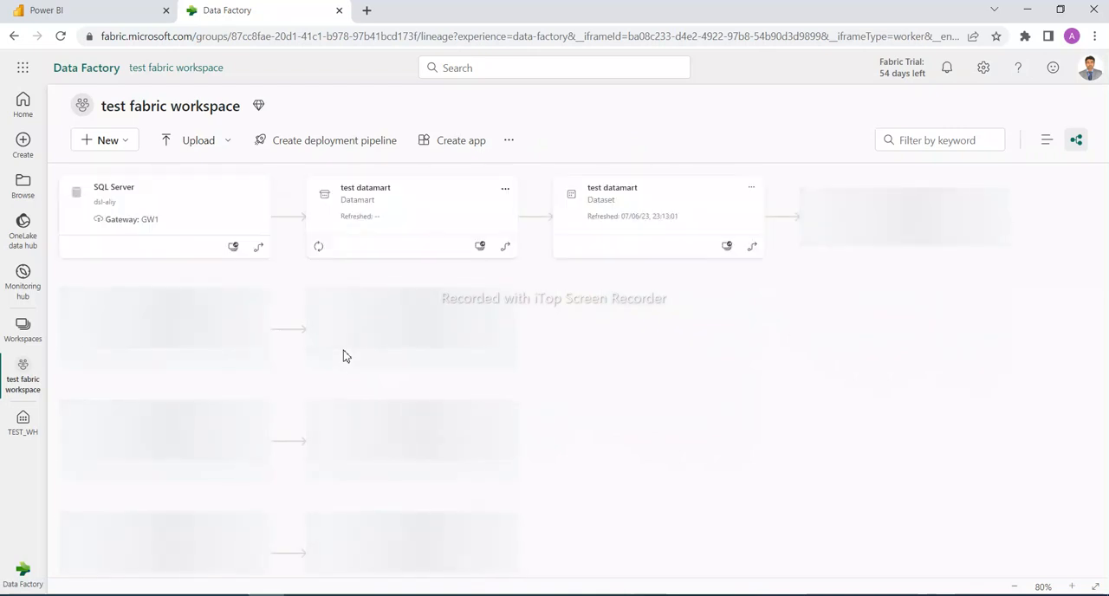
scroll(615, 389, "down", 5)
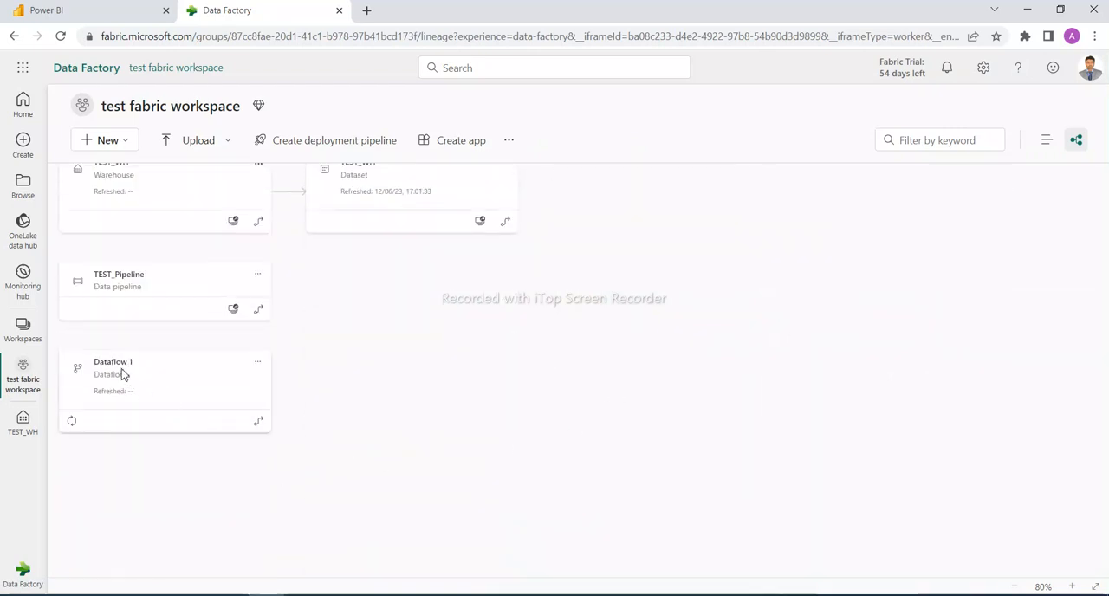
left_click(258, 275)
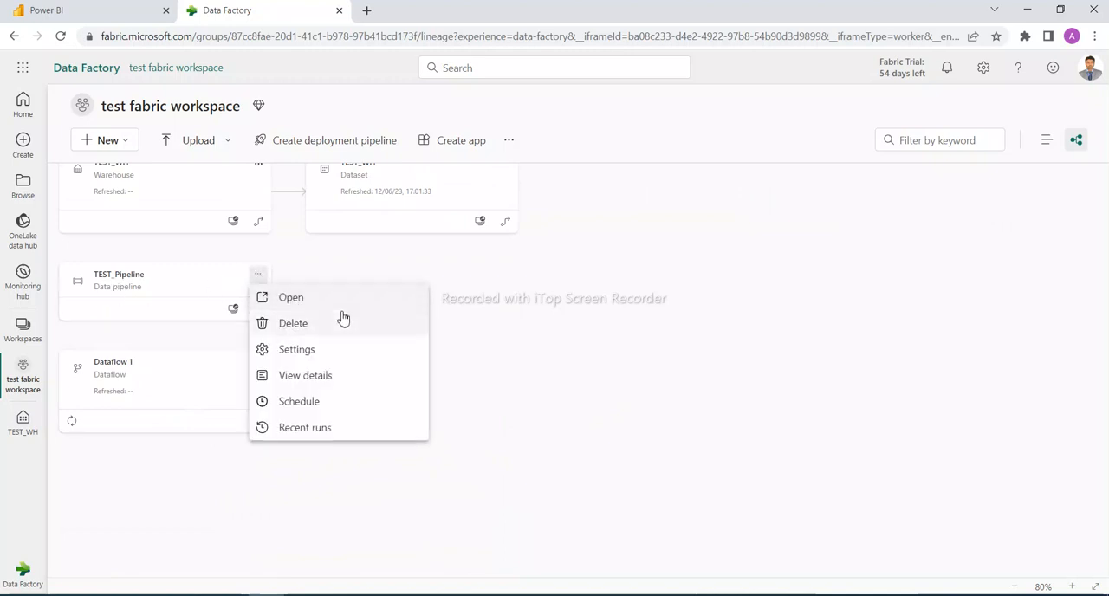
left_click(309, 299)
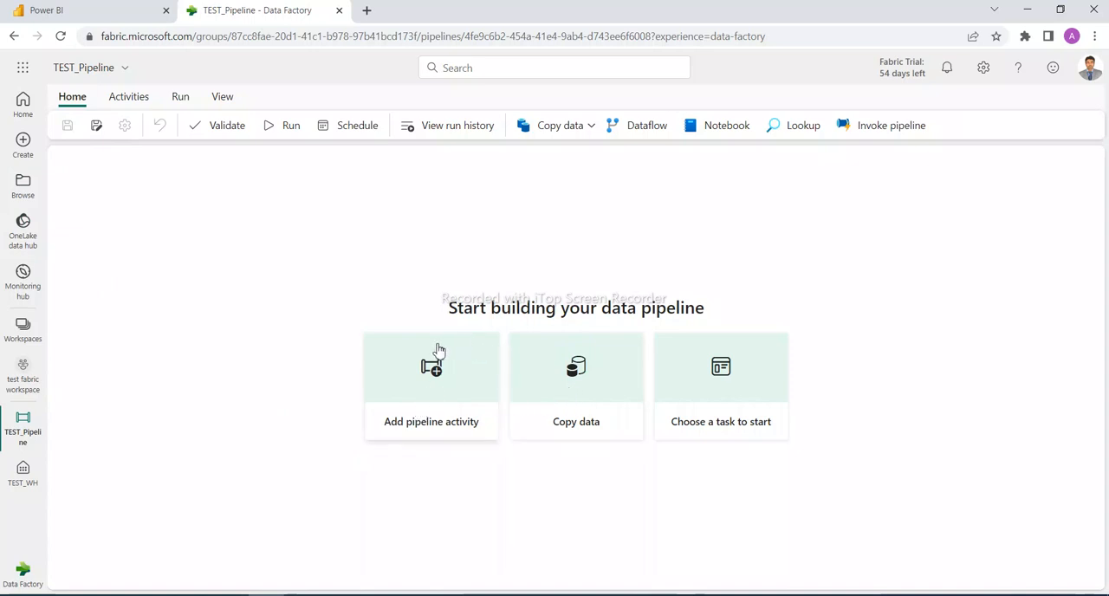
left_click(128, 99)
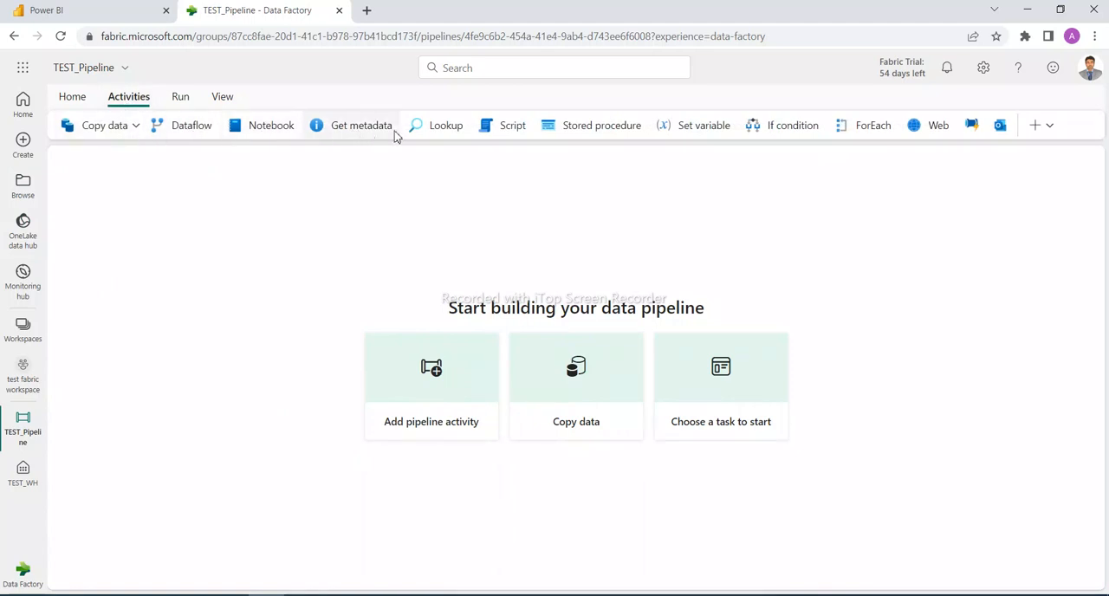
Review the additional pipeline activities on offer, then dismiss the list without choosing one
left_click(1051, 126)
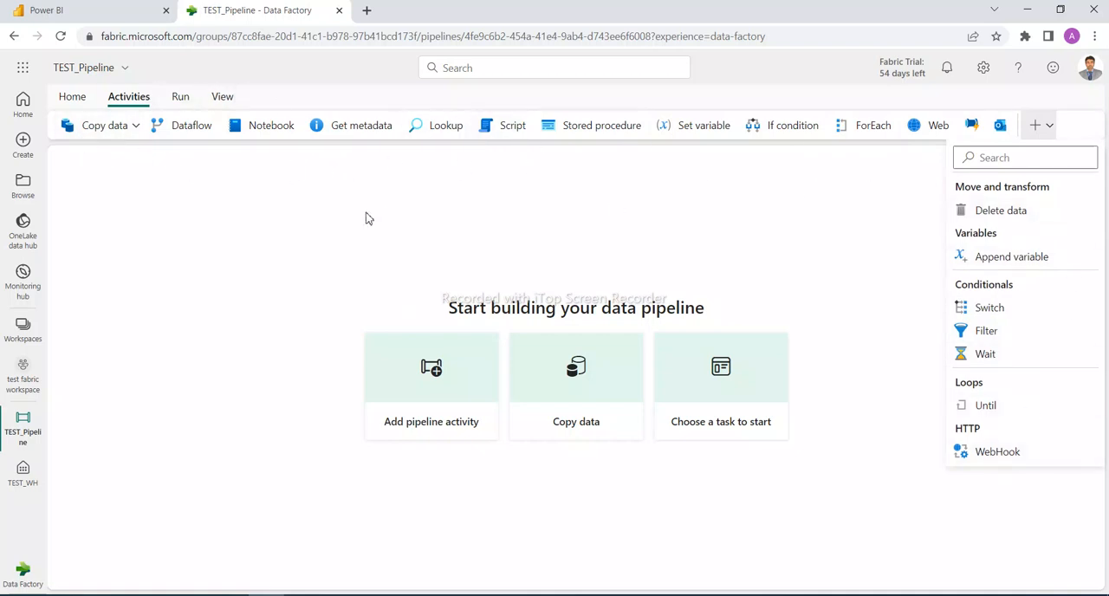
left_click(259, 243)
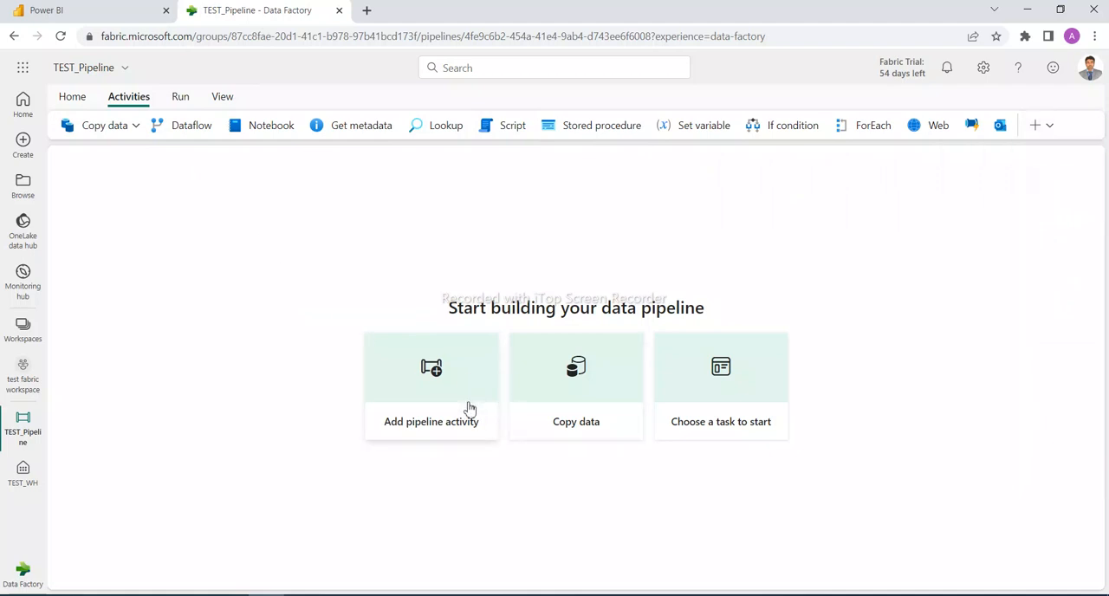
Start a Copy data task in TEST_Pipeline using the Diabetes sample dataset as its source
left_click(575, 404)
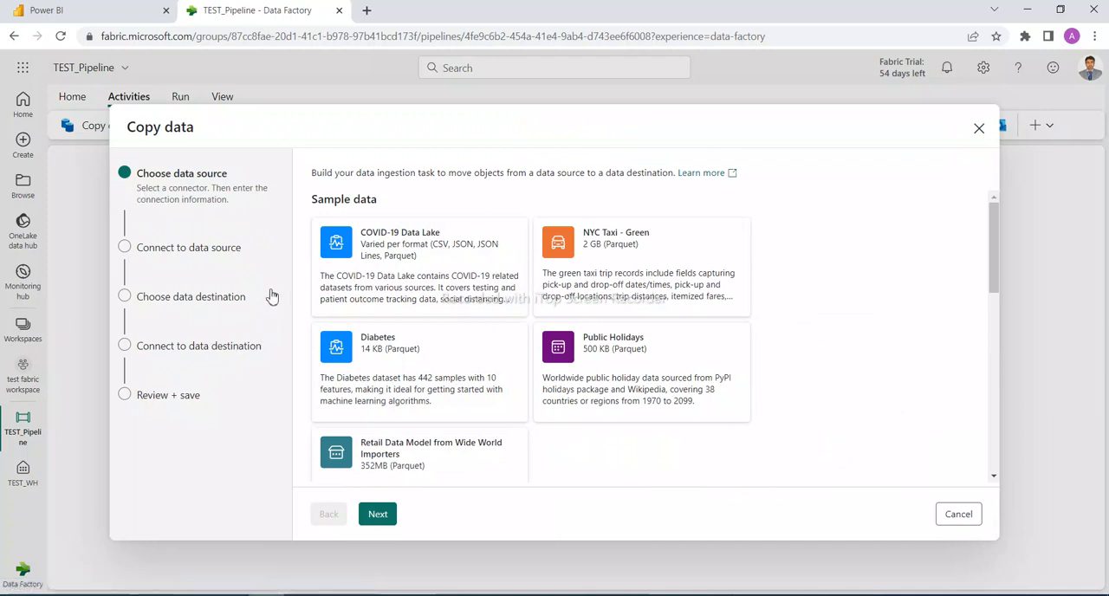
left_click(391, 355)
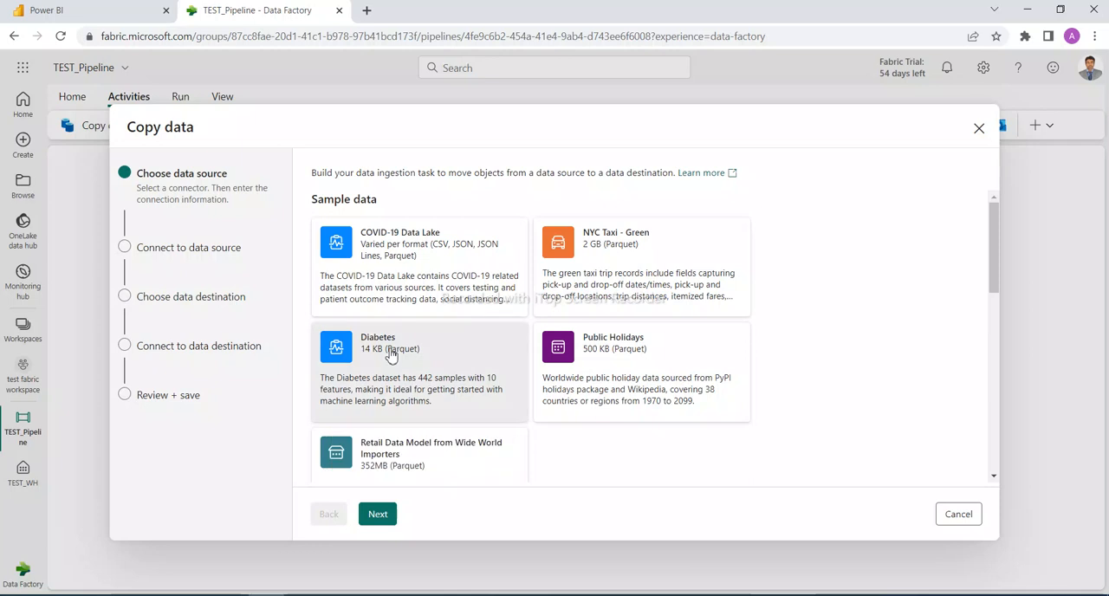
left_click(378, 514)
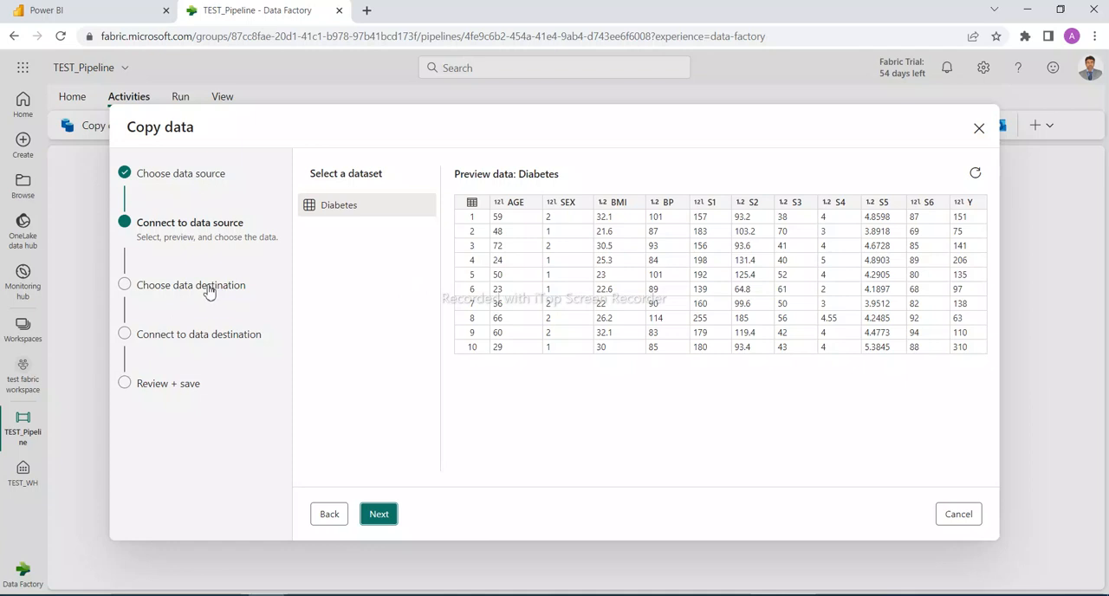
key("Return")
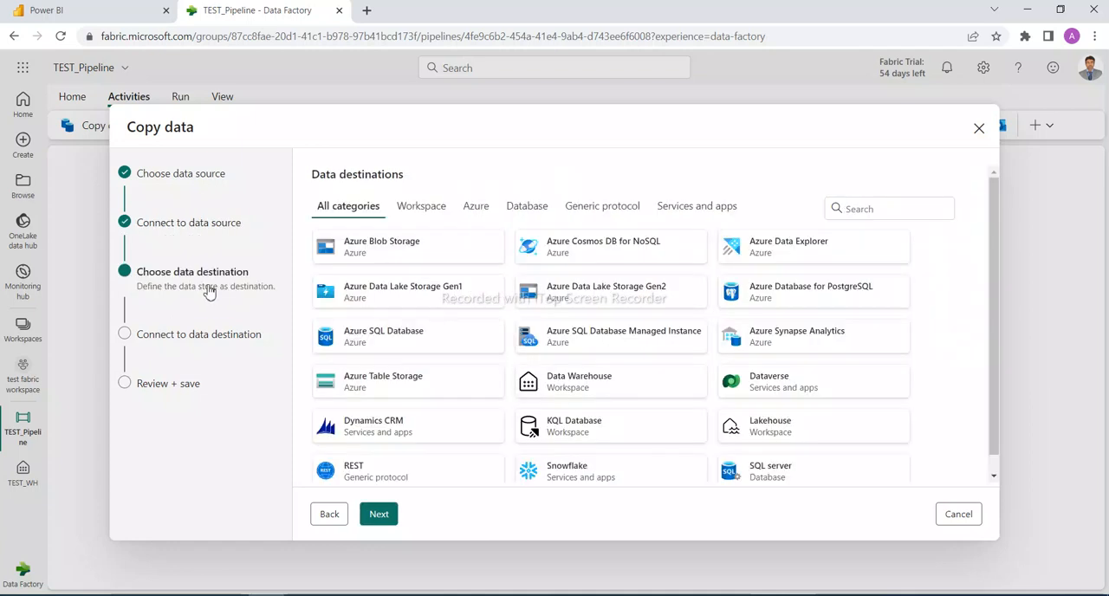
Choose the workspace Data Warehouse TEST_WH as the destination for the copied data
left_click(417, 216)
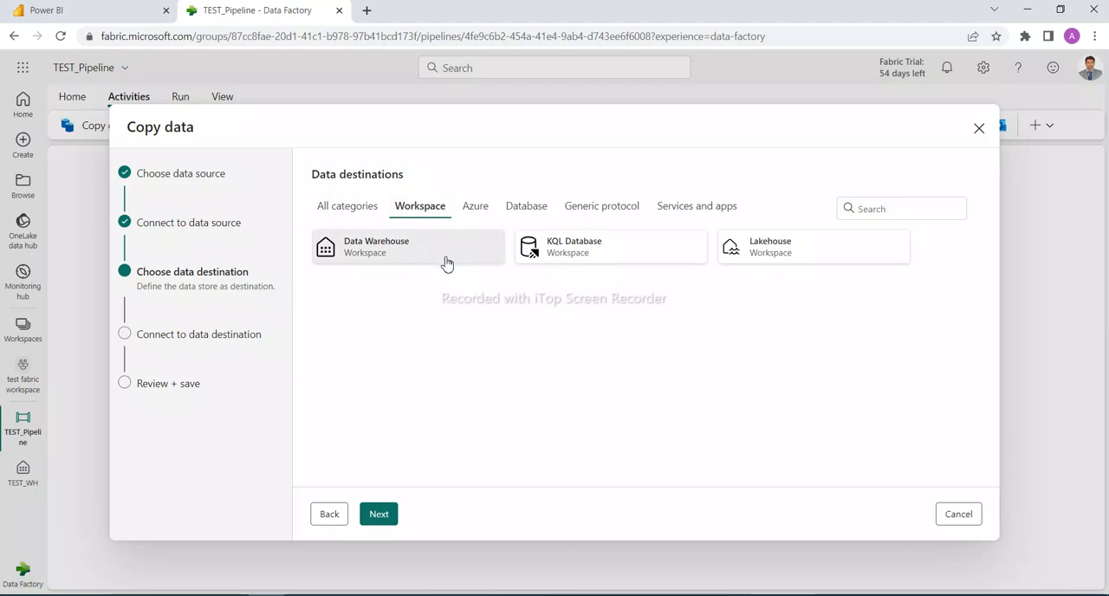
left_click(378, 516)
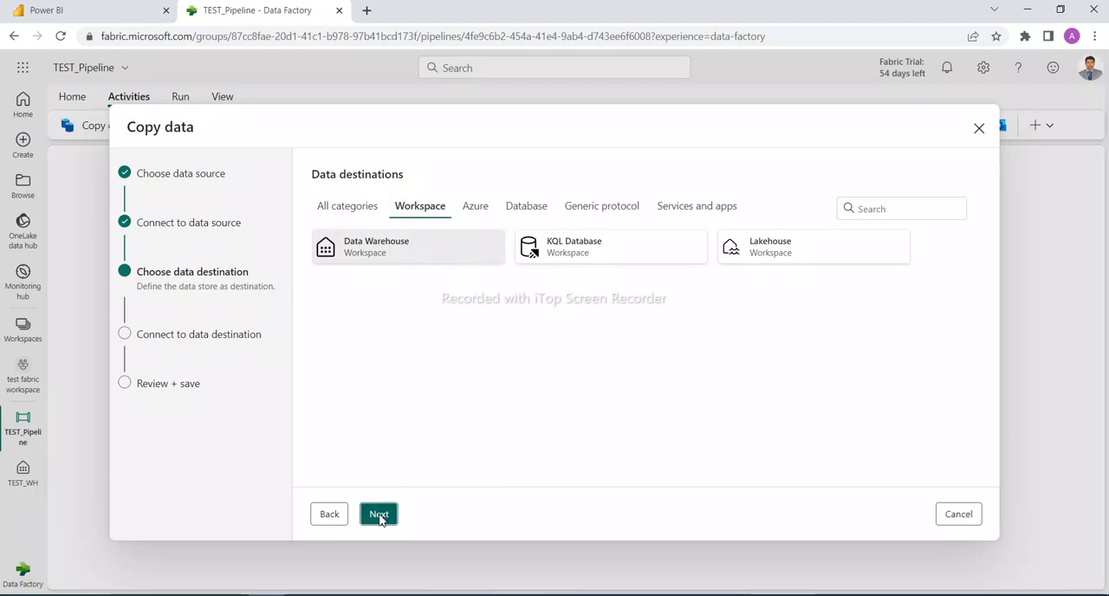
left_click(666, 191)
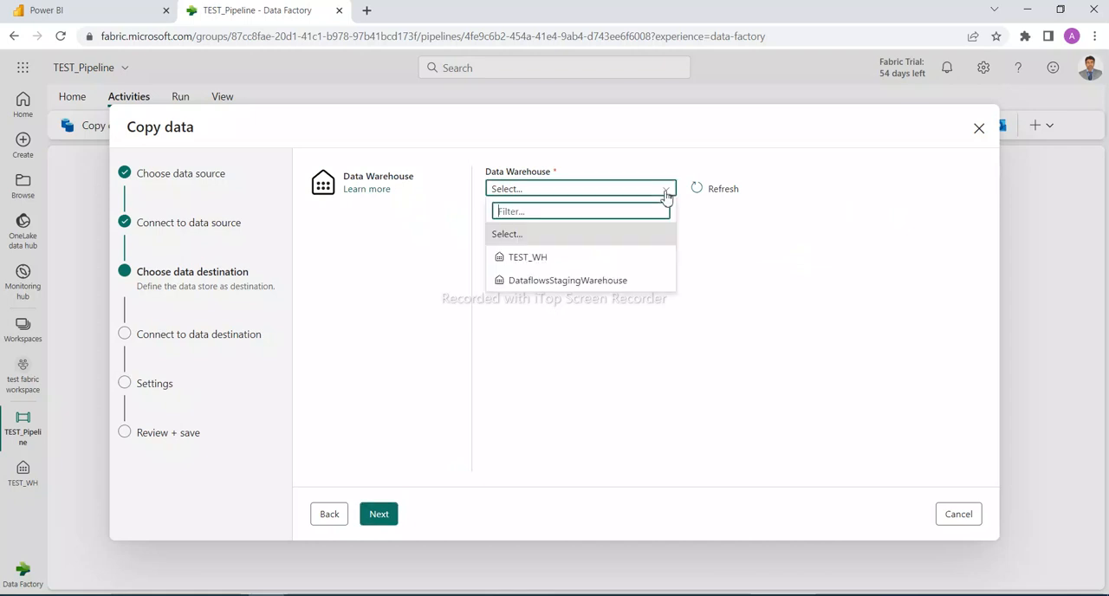
left_click(527, 264)
left_click(379, 516)
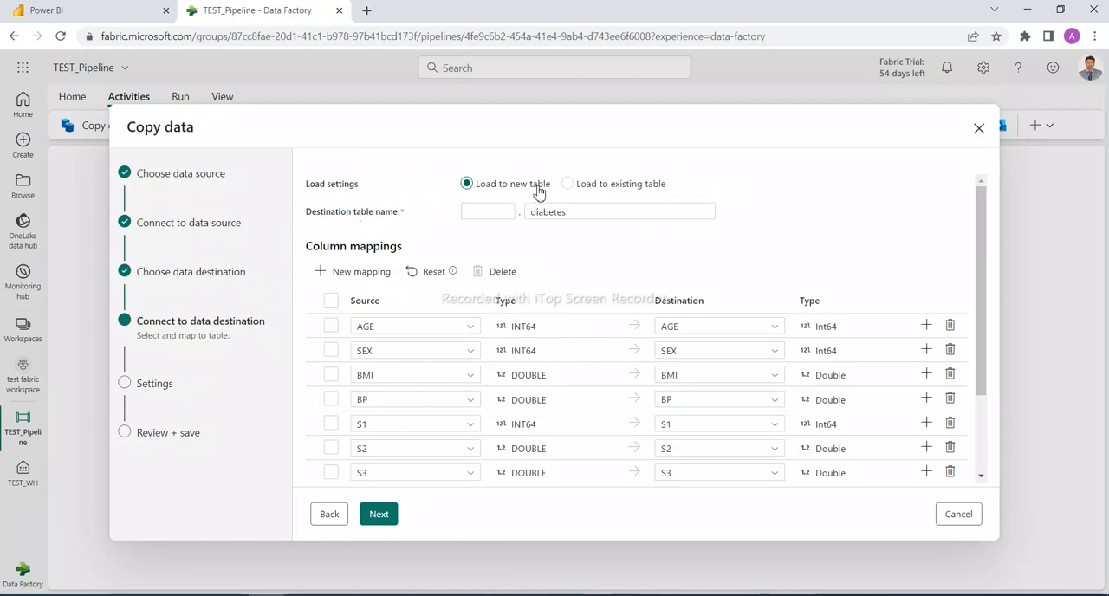
Set the copy to load into the existing table dbo.Diabetes
left_click(567, 184)
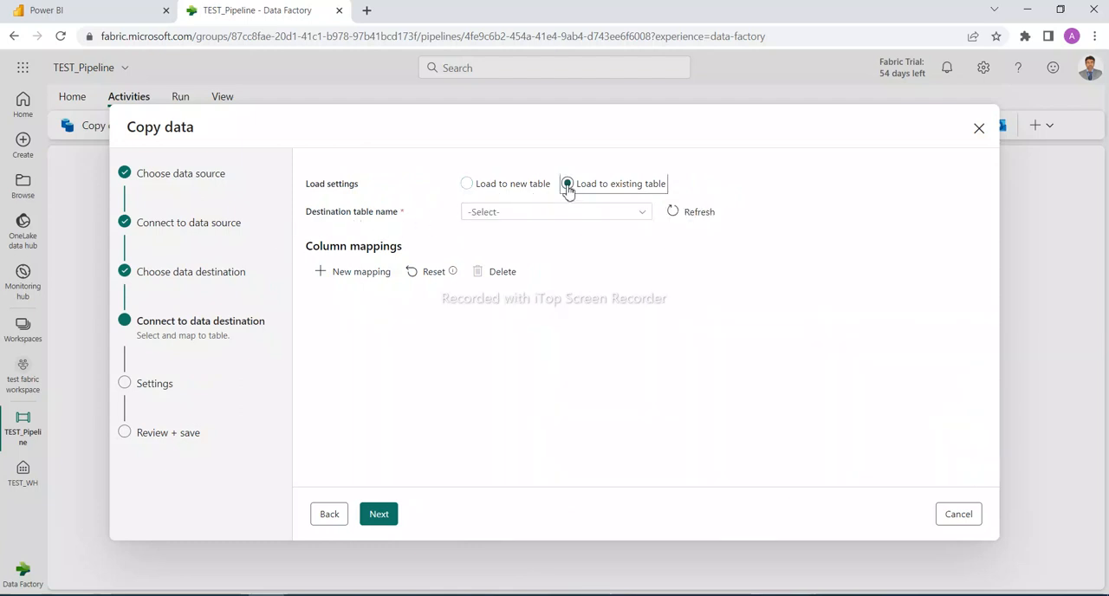
left_click(642, 216)
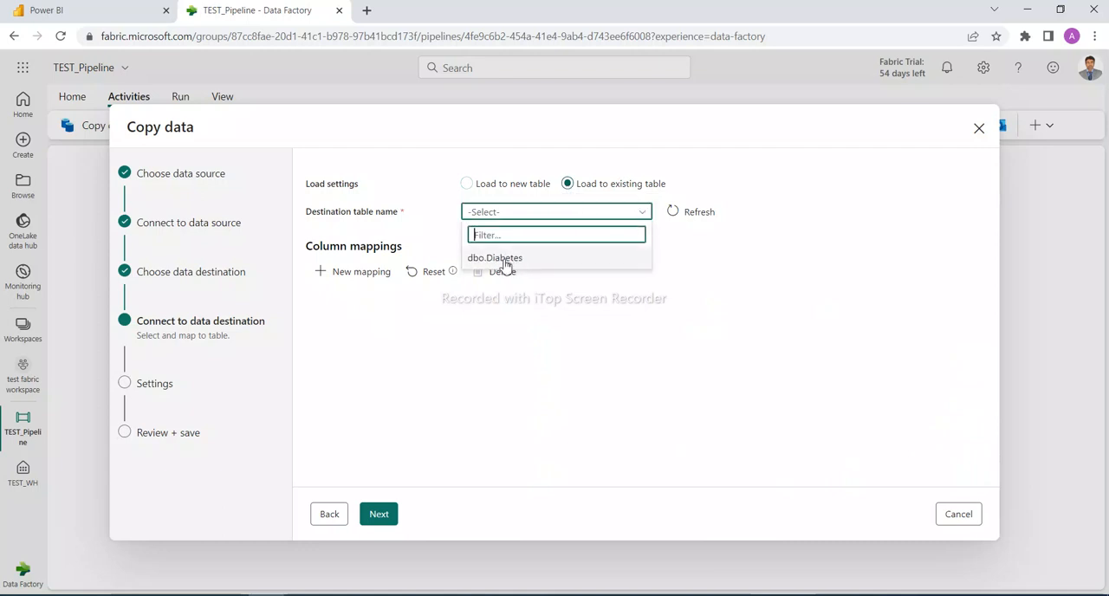
left_click(508, 260)
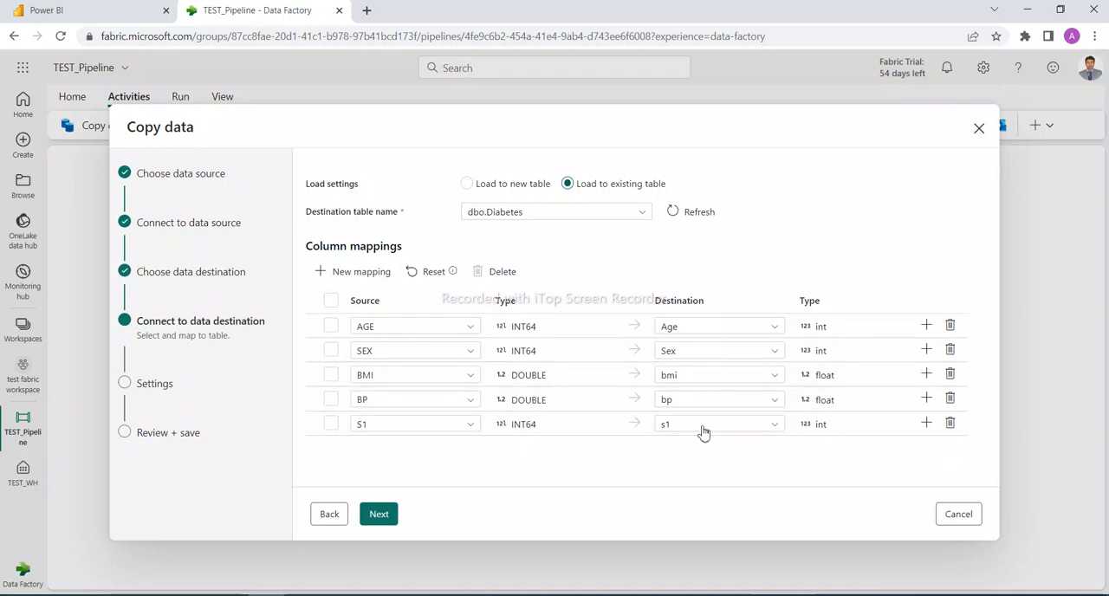
Accept the column mappings and default copy settings without staging, then save and run the copy task
left_click(382, 523)
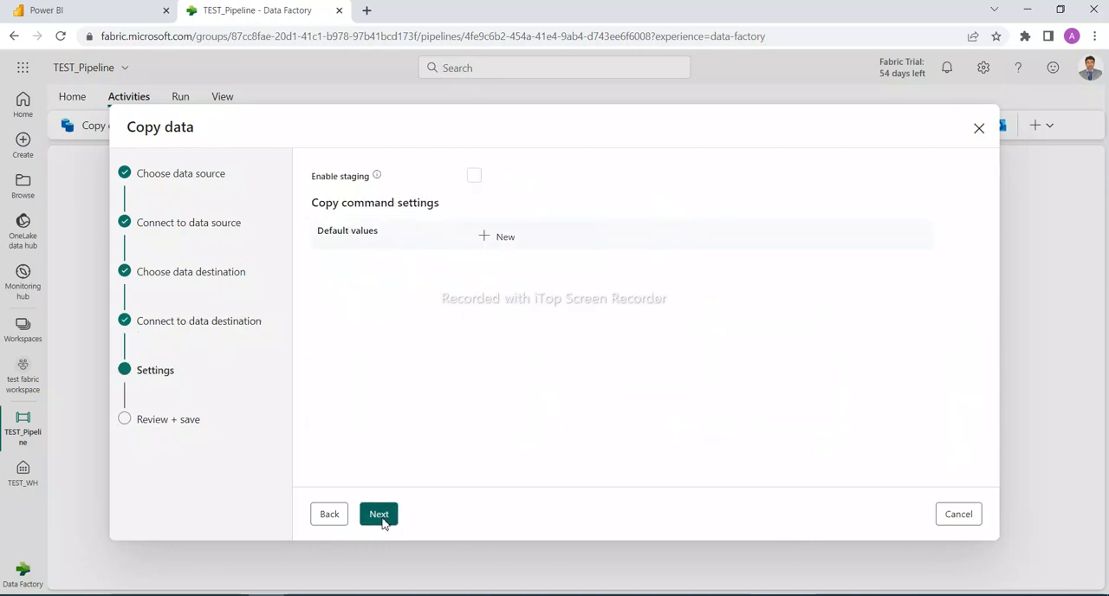
left_click(381, 523)
left_click(387, 515)
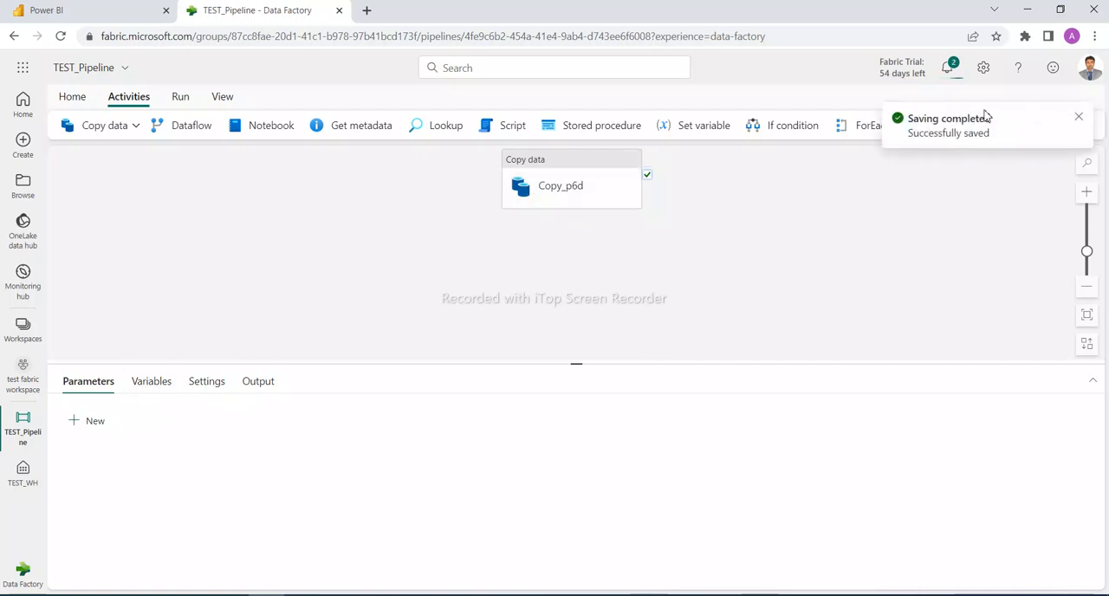
Examine the source, destination and column mapping of the Copy data activity on the pipeline canvas
left_click(576, 165)
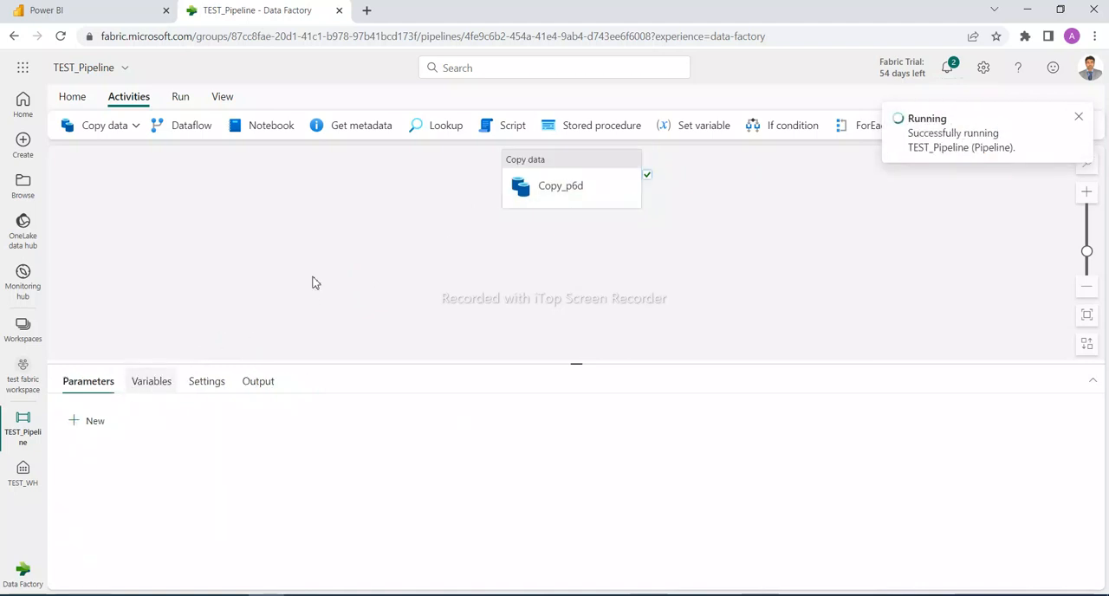
left_click(604, 165)
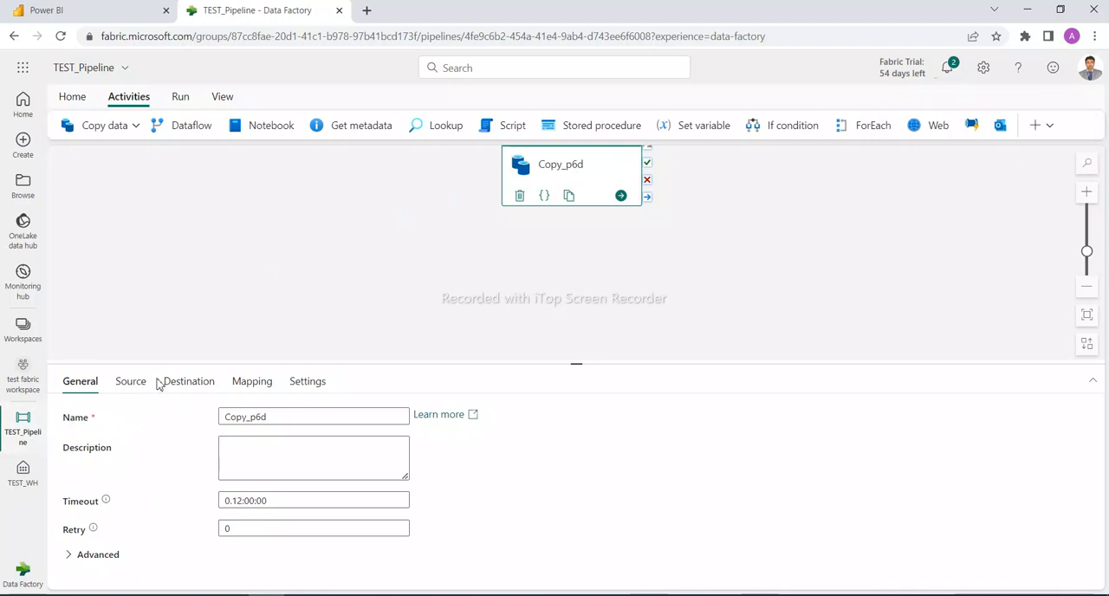
left_click(128, 386)
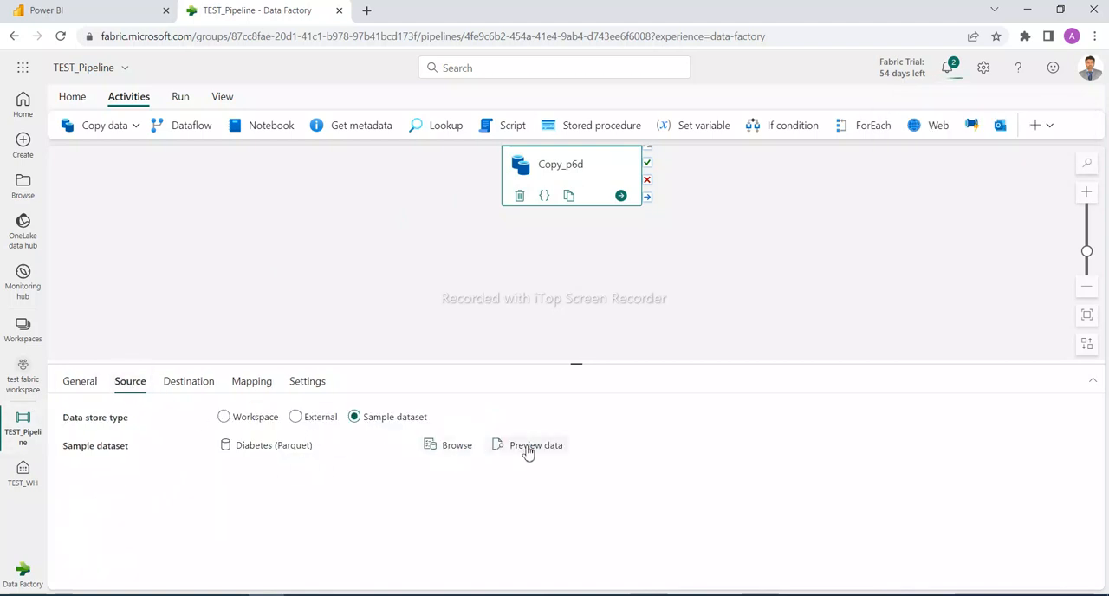
left_click(191, 386)
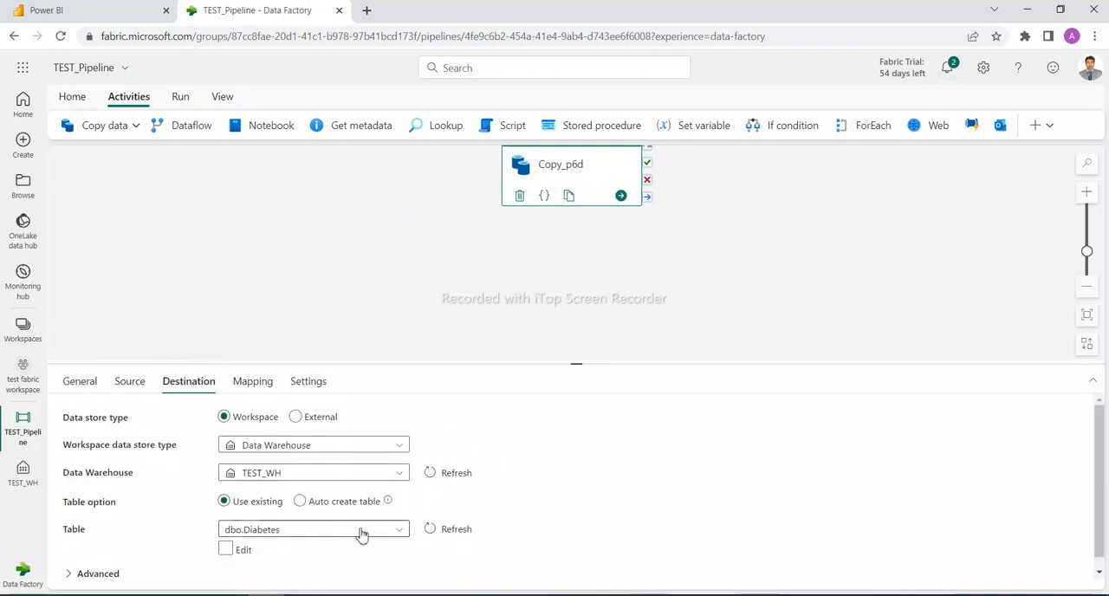
left_click(254, 387)
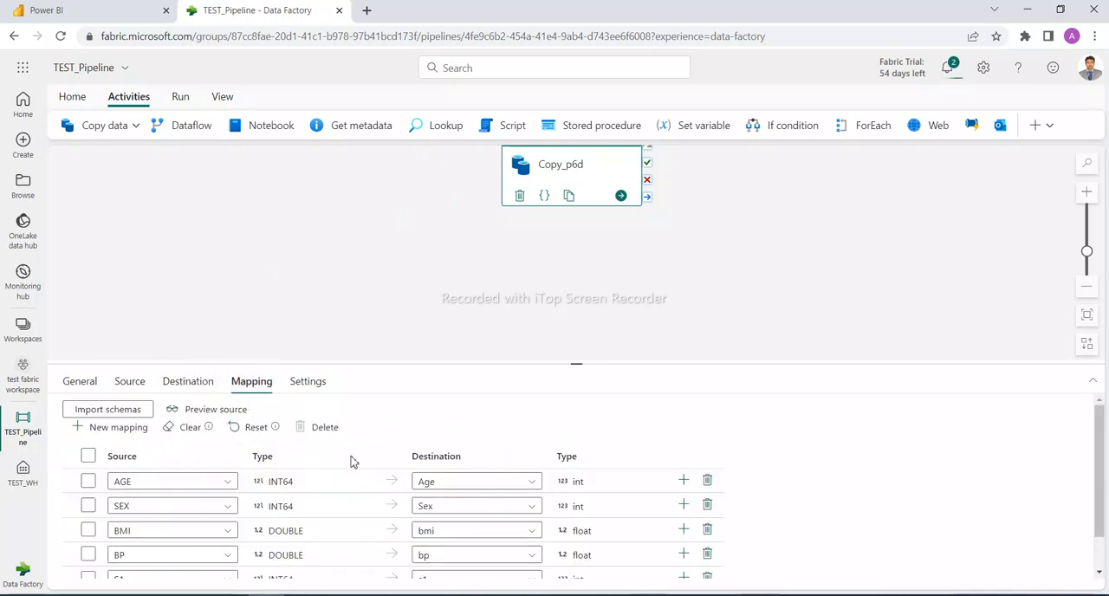
scroll(355, 468, "down", 2)
scroll(378, 507, "up", 1)
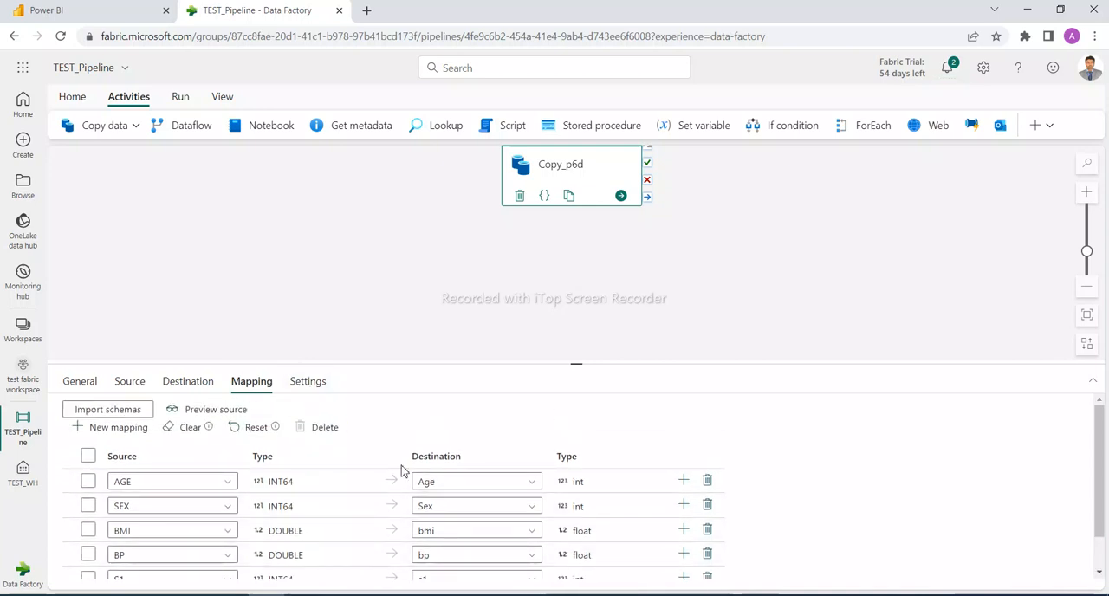
Duplicate the TEST_Pipeline browser tab and close the Power BI tab
right_click(247, 21)
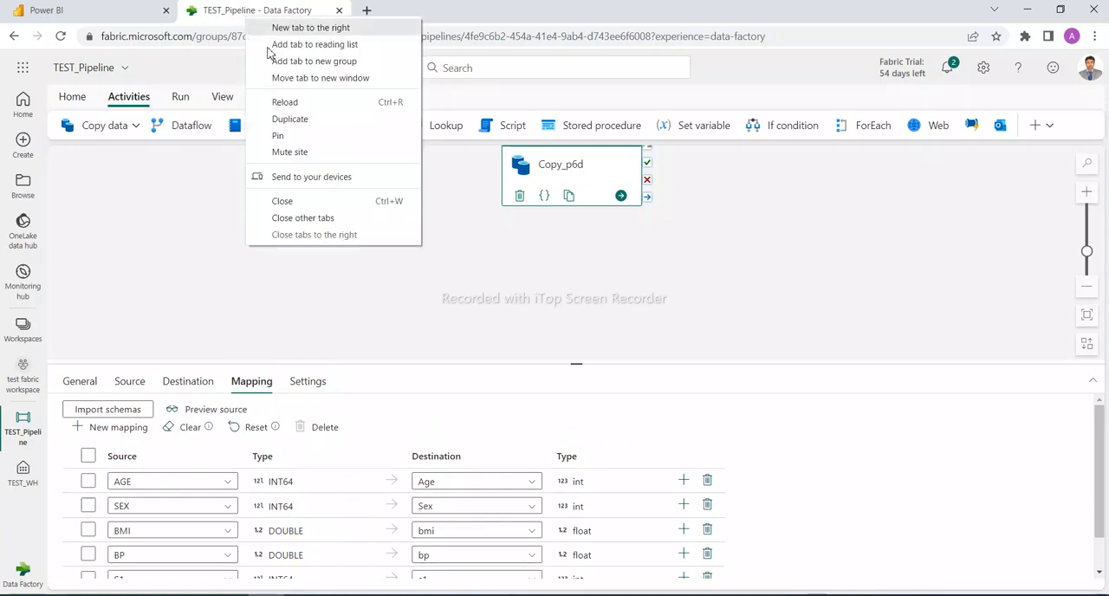
left_click(307, 120)
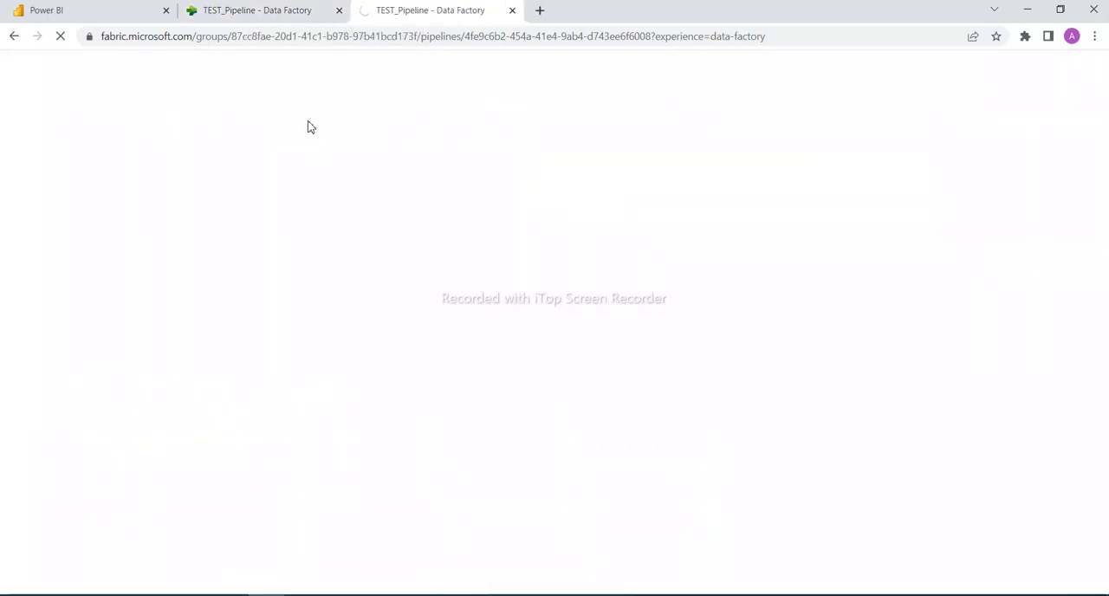
left_click(165, 11)
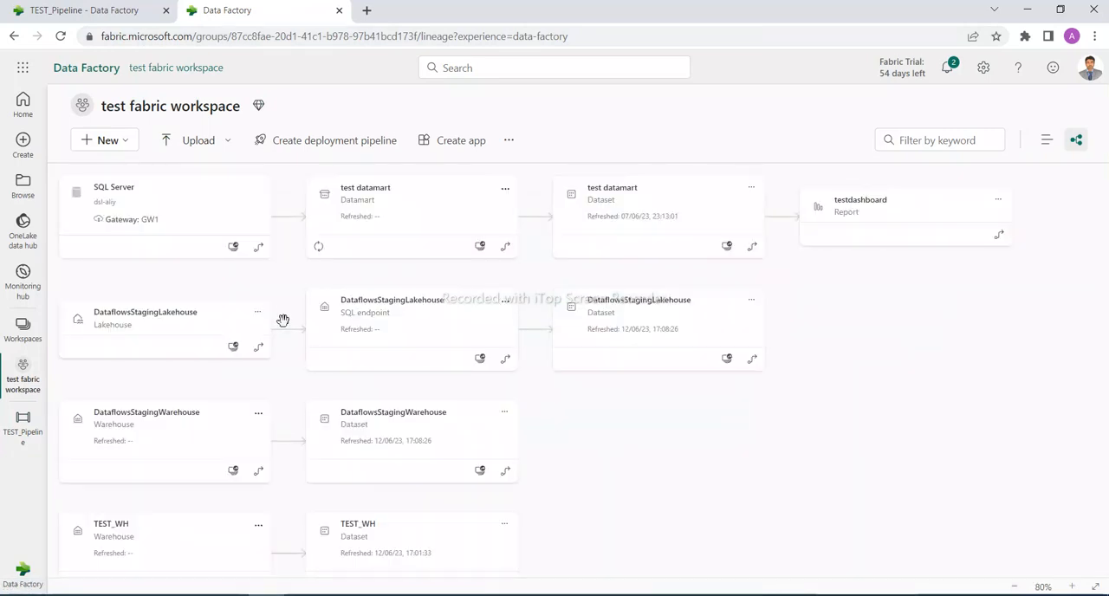
Open warehouse TEST_WH from the test fabric workspace's lineage view and look through the rows of its Diabetes table
scroll(563, 424, "down", 3)
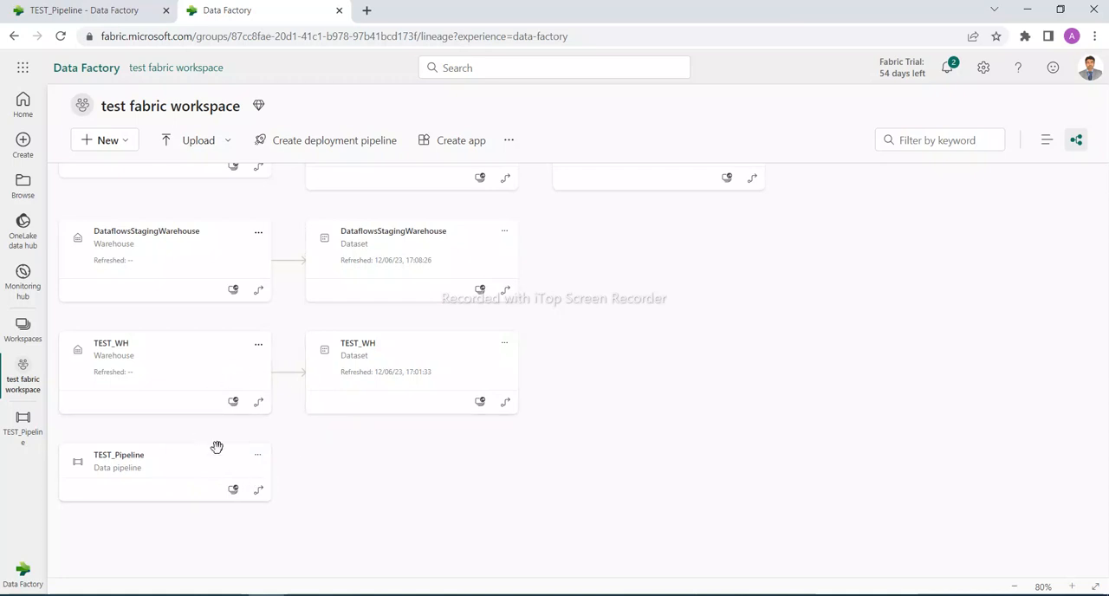
left_click(259, 346)
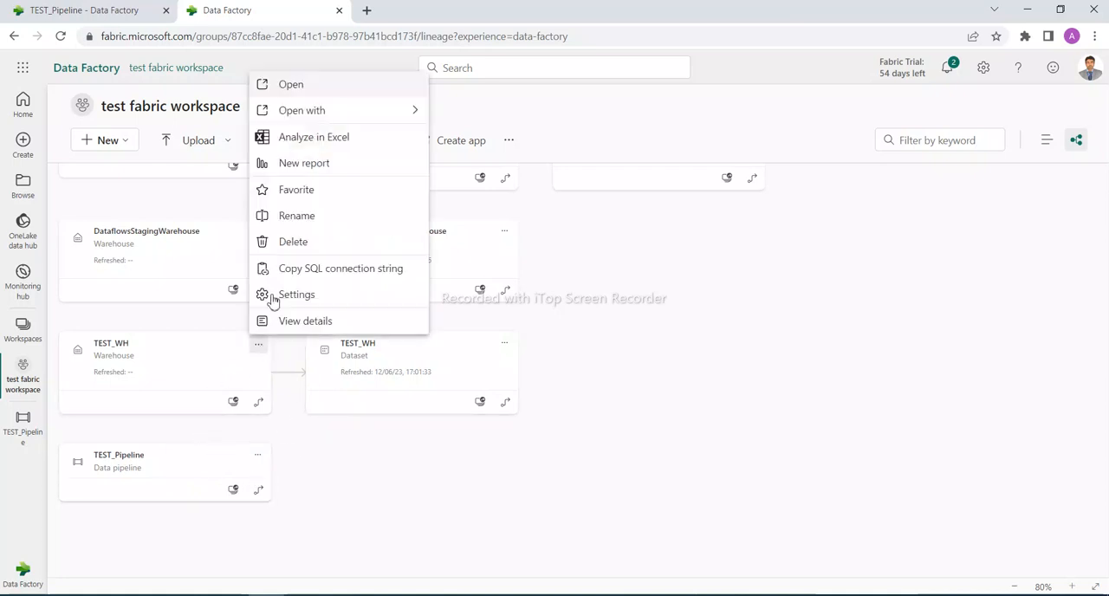
left_click(291, 83)
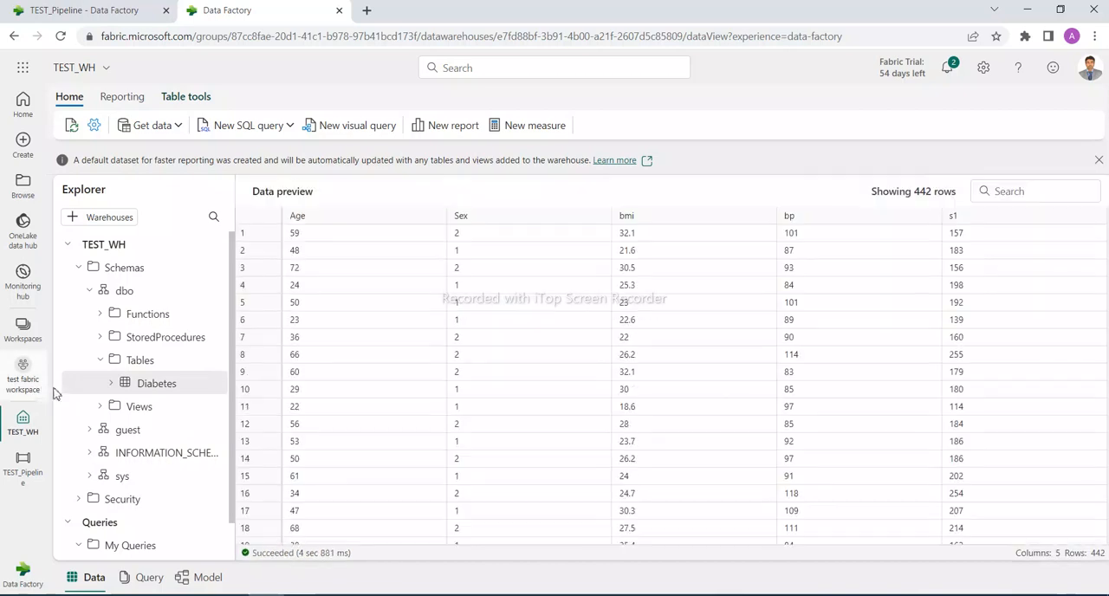
scroll(399, 384, "down", 8)
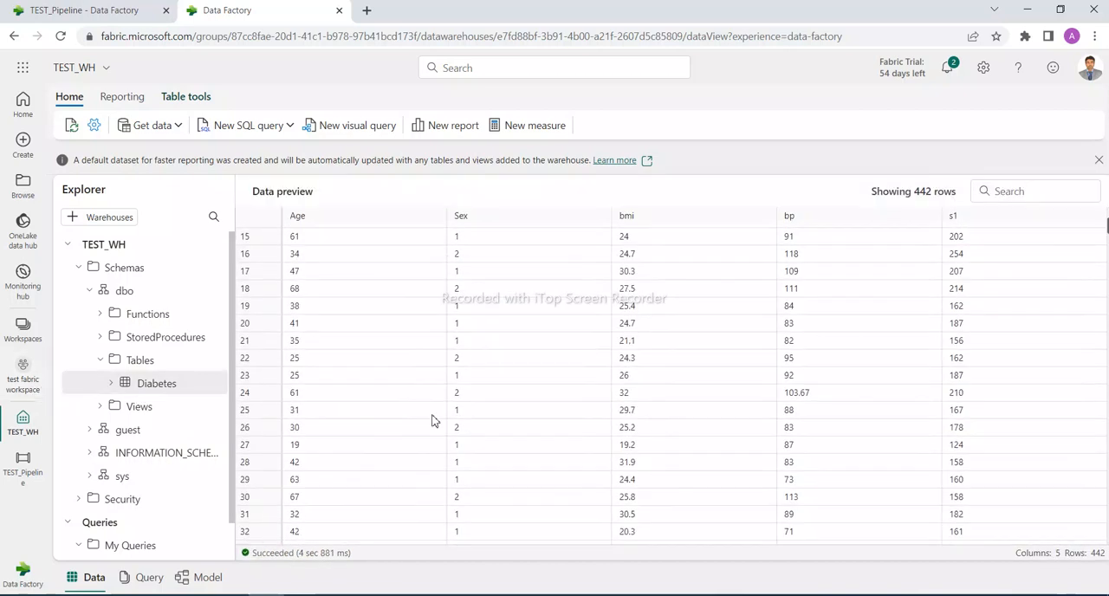
scroll(502, 470, "down", 3)
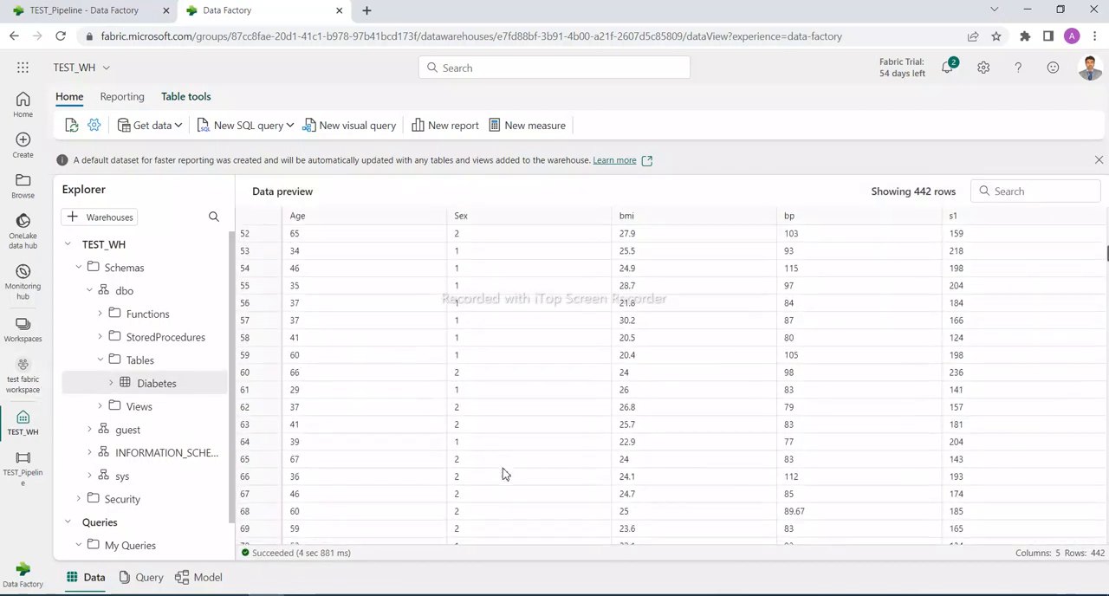
scroll(481, 481, "up", 7)
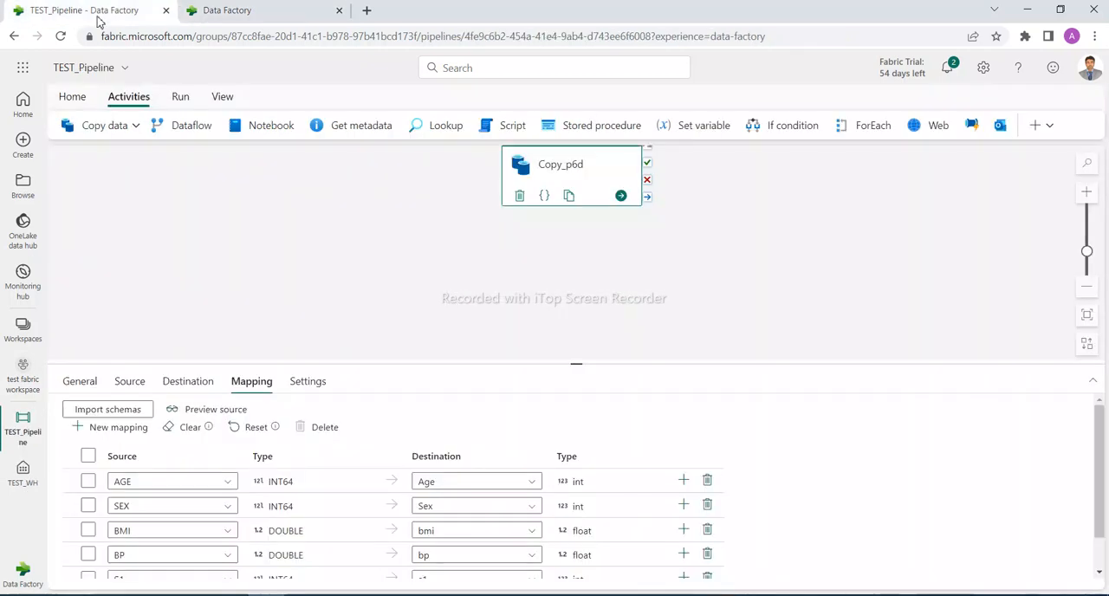
Show the run options of TEST_Pipeline in its own browser tab, then return to the TEST_WH warehouse
left_click(73, 12)
left_click(180, 98)
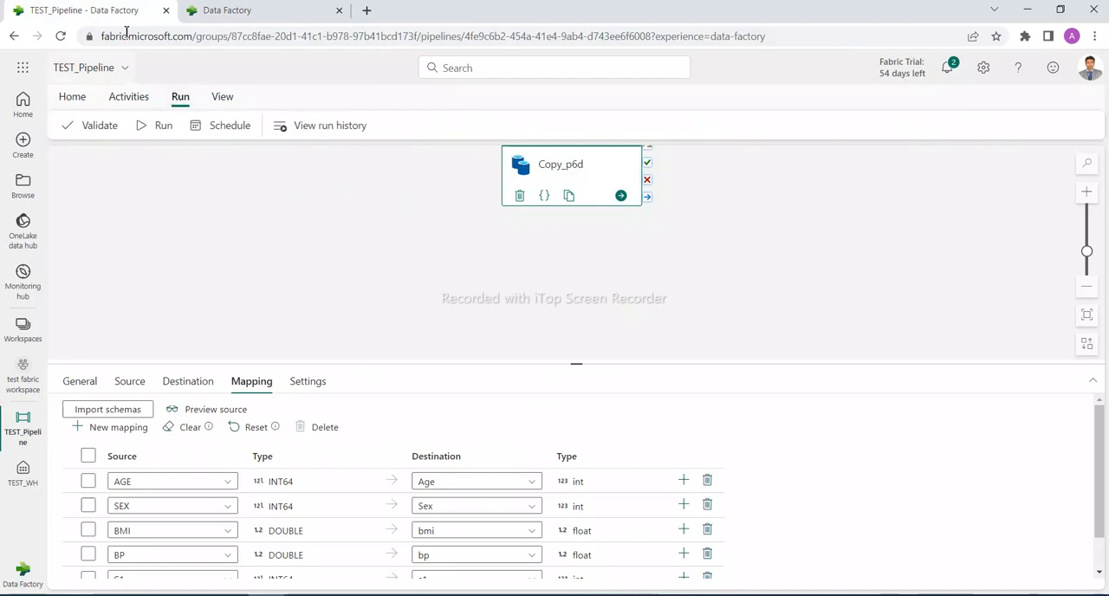
left_click(223, 11)
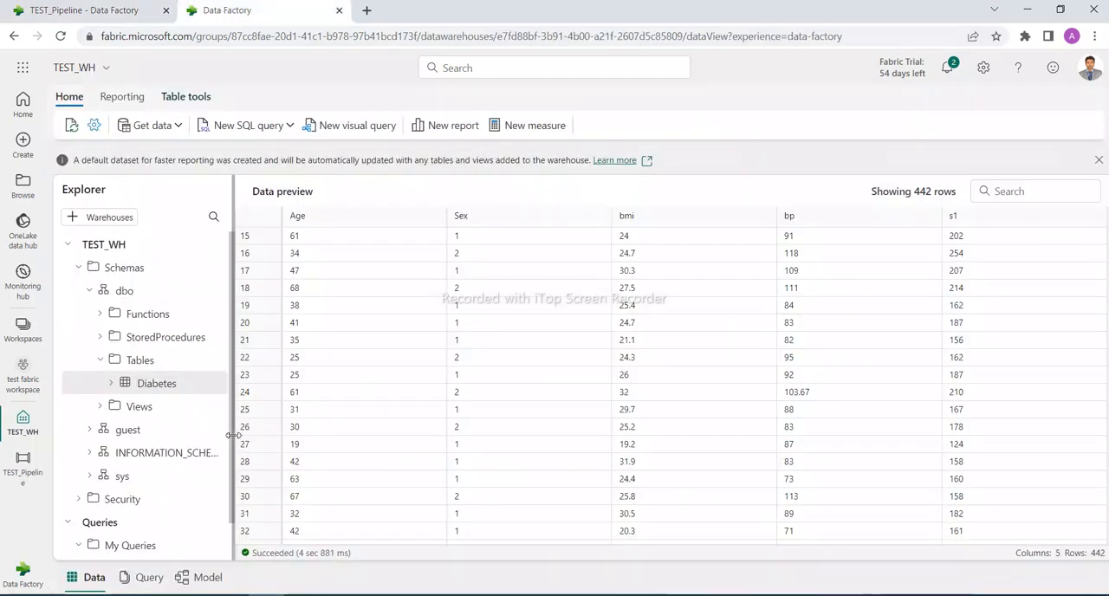
Run DELETE from Diabetes in a new SQL query on TEST_WH and preview the Diabetes table
left_click(233, 129)
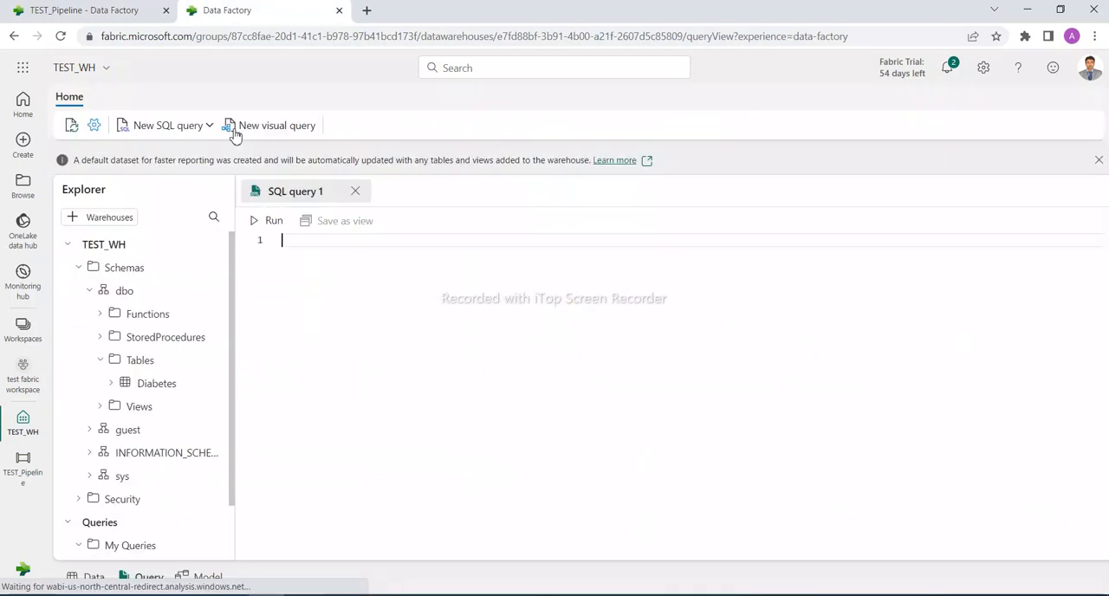
type("DEL")
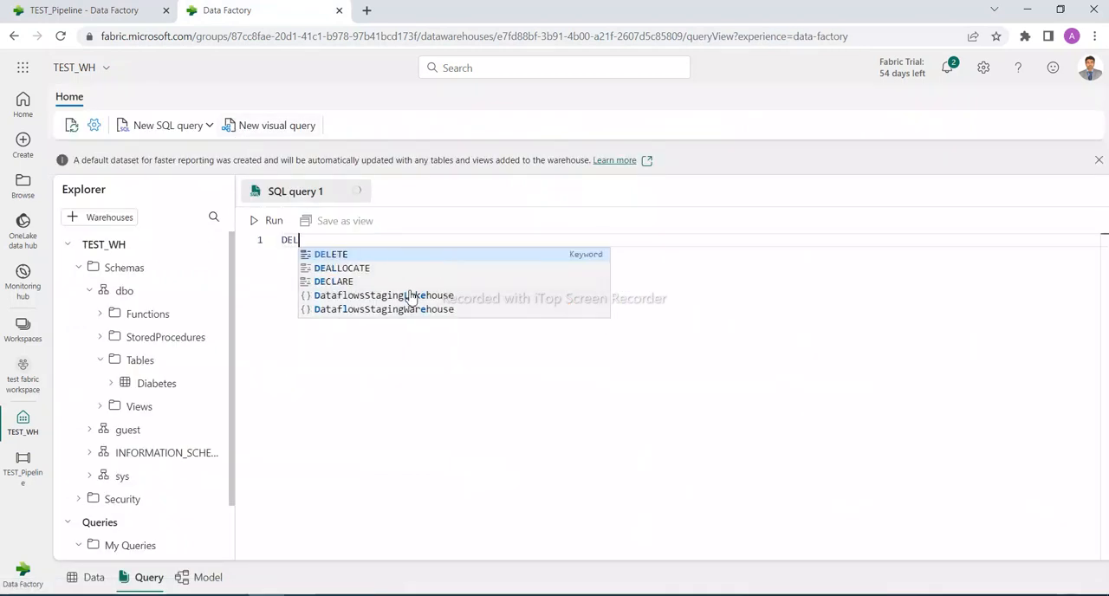
type("ETE f")
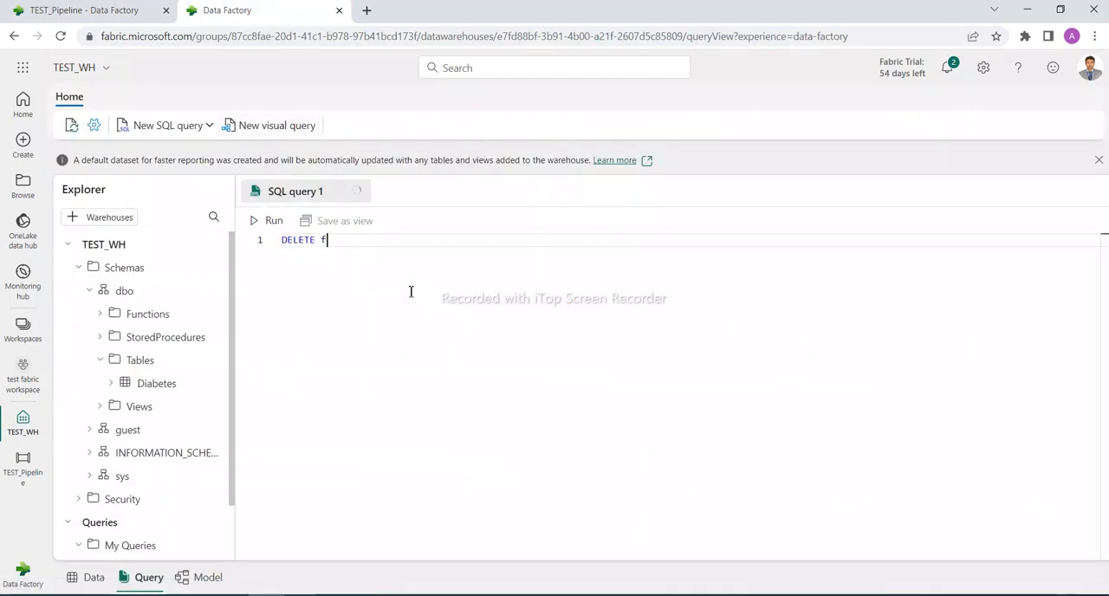
type("rom D")
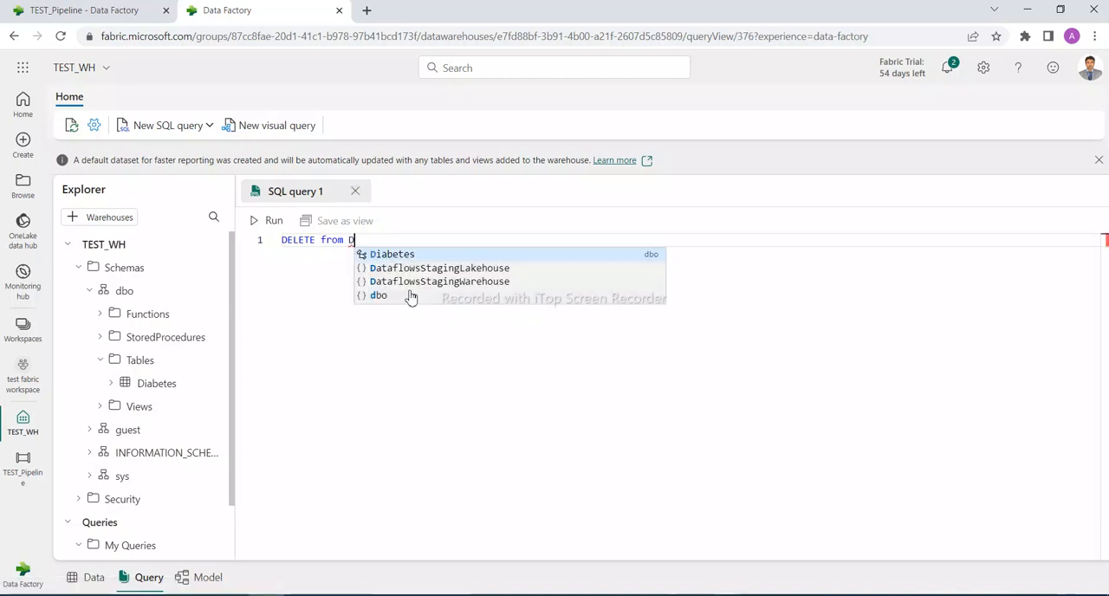
key("Return")
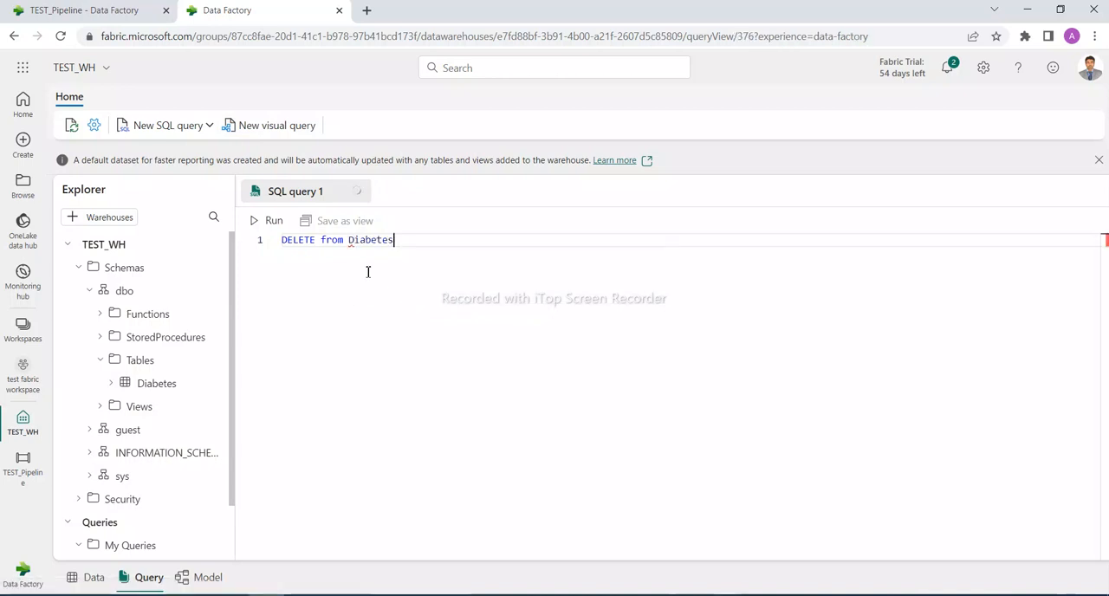
left_click(259, 222)
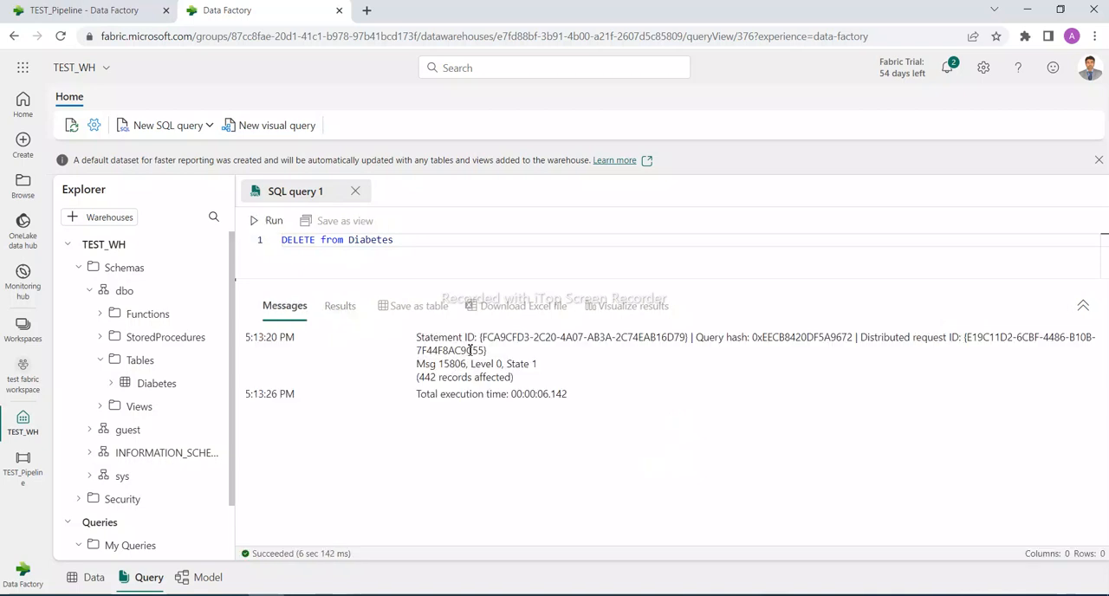
left_click(155, 383)
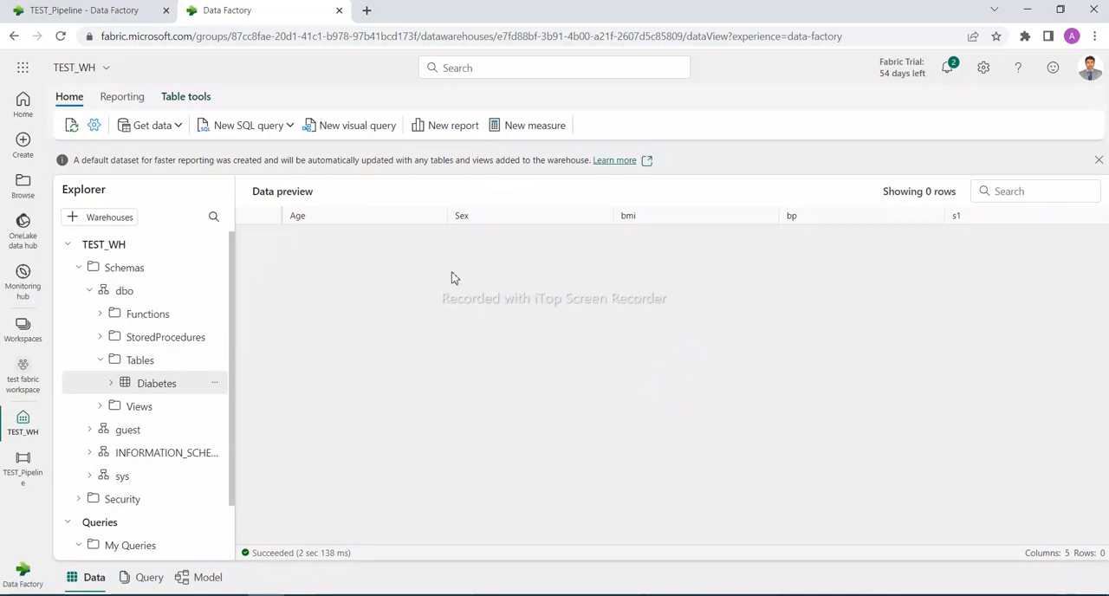
Run TEST_Pipeline from its own browser tab and refresh the run status of the Copy_p6d activity
left_click(97, 11)
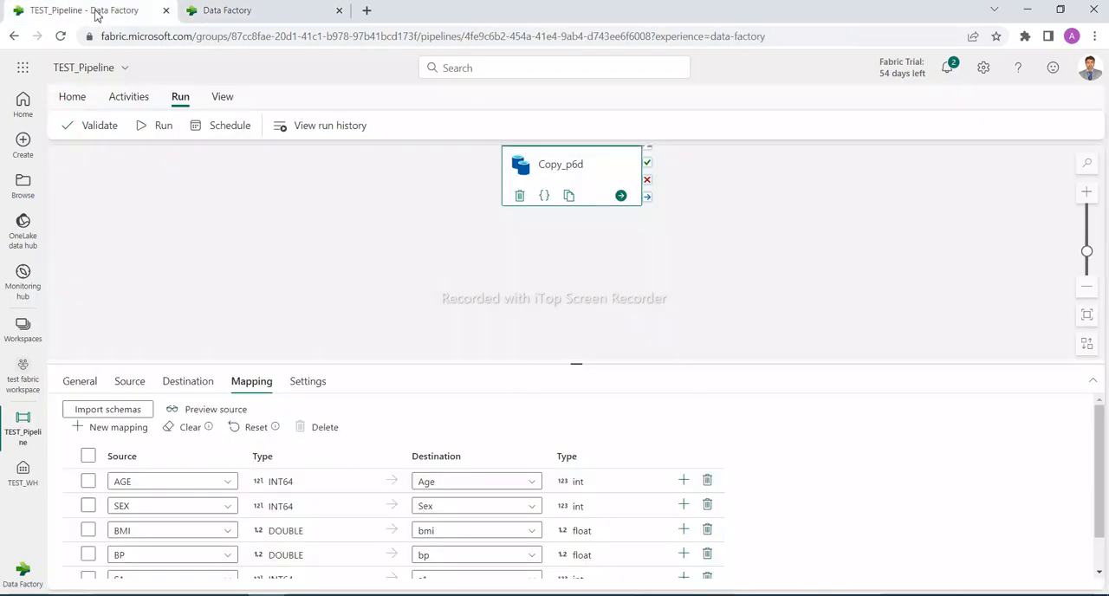
left_click(159, 131)
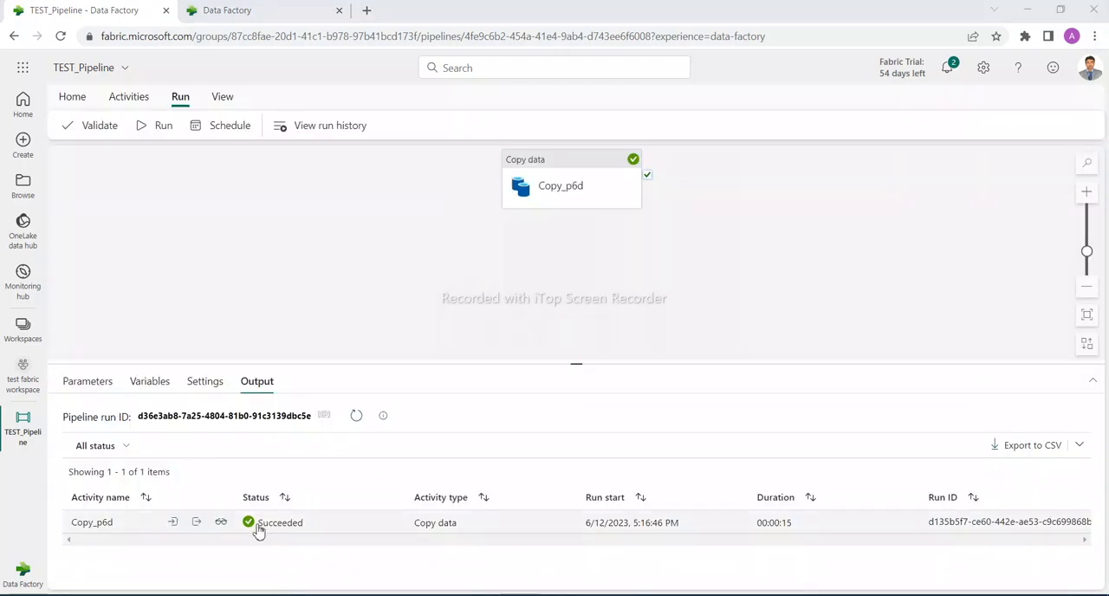
left_click(357, 418)
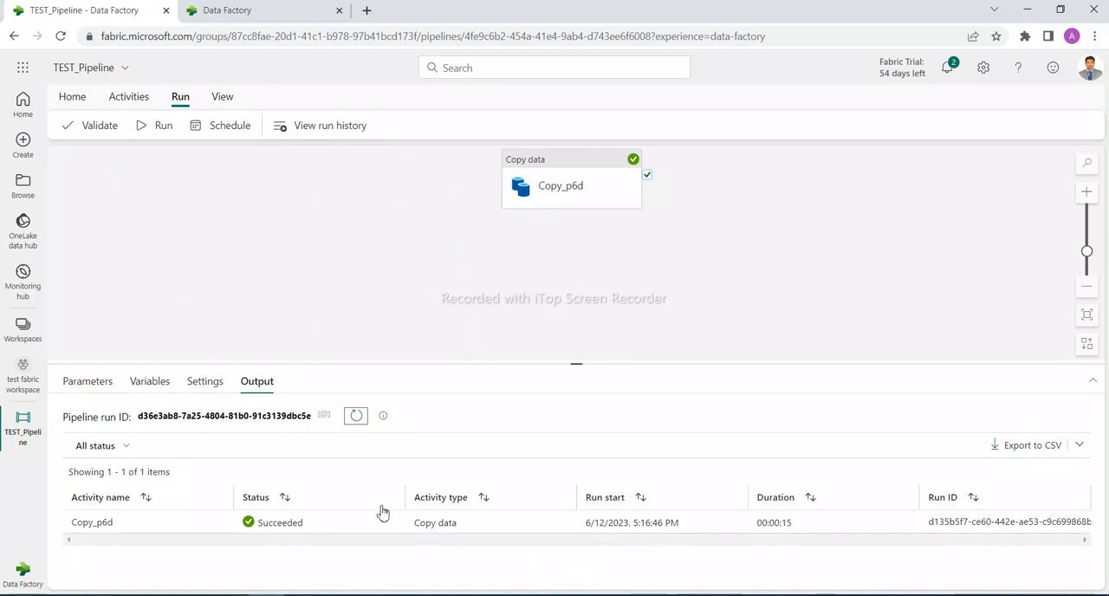
mouse_move(391, 515)
Return to the TEST_WH warehouse tab and refresh its Schemas folder
left_click(268, 12)
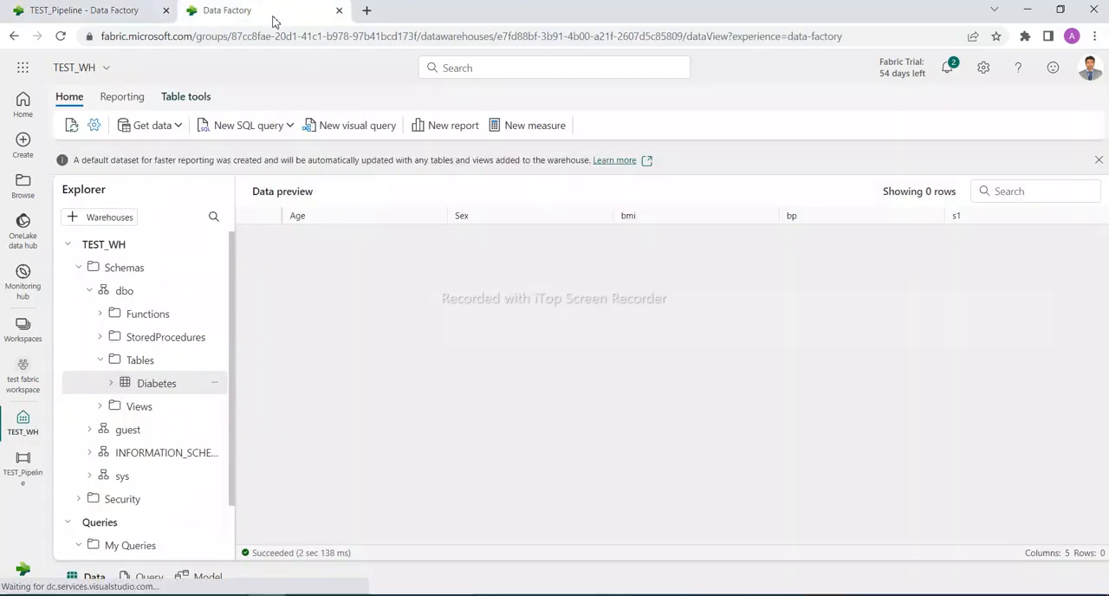
right_click(217, 388)
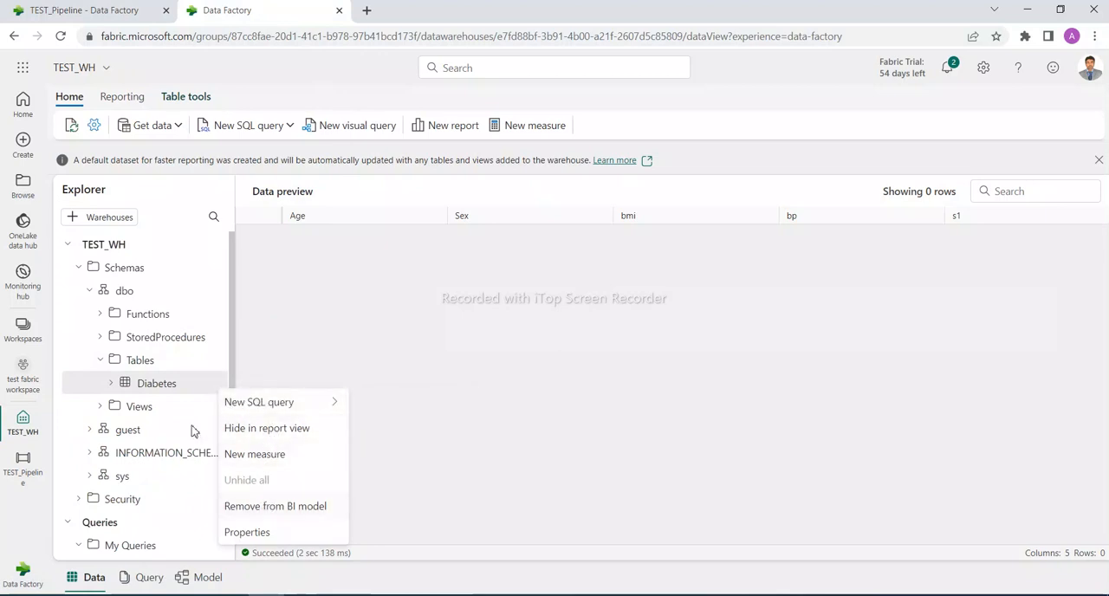
left_click(214, 269)
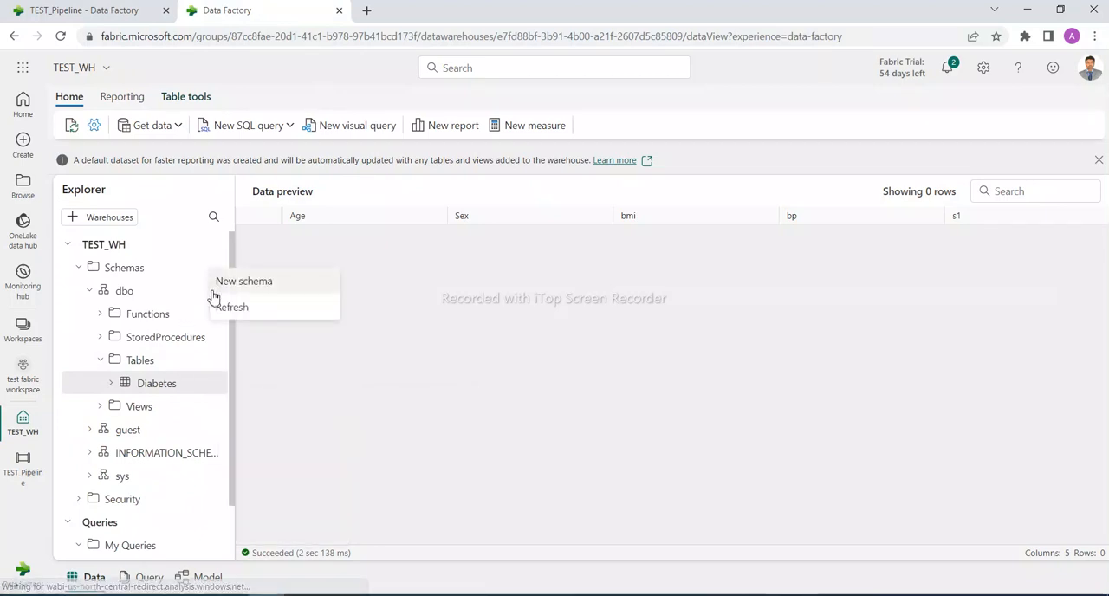
left_click(220, 306)
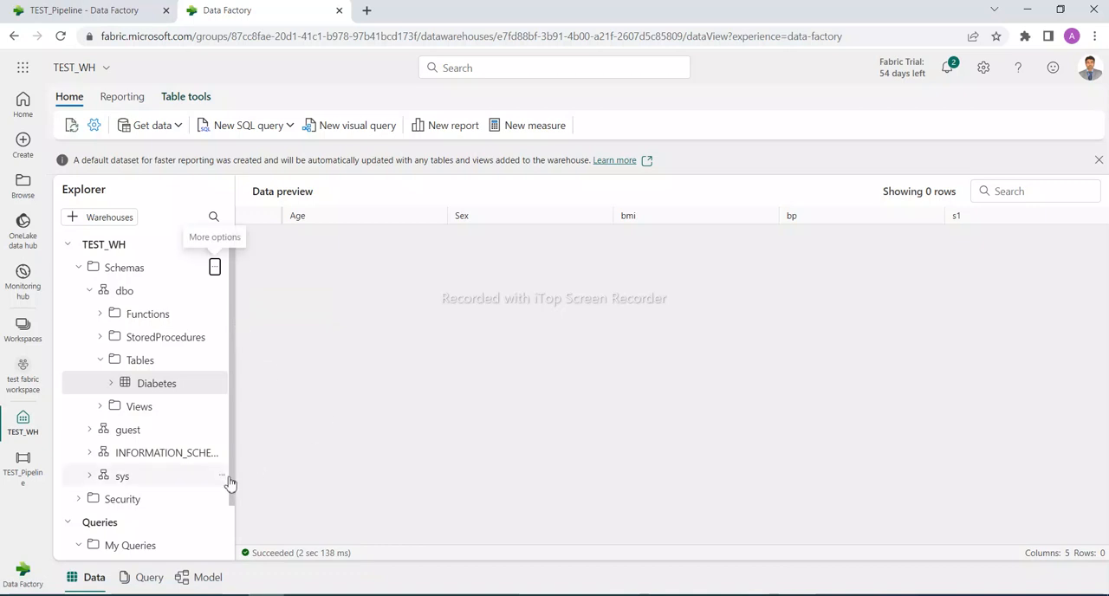
Reopen SQL query 1, collapse its results area and comment out the DELETE from Diabetes statement
left_click_drag(232, 487, 232, 541)
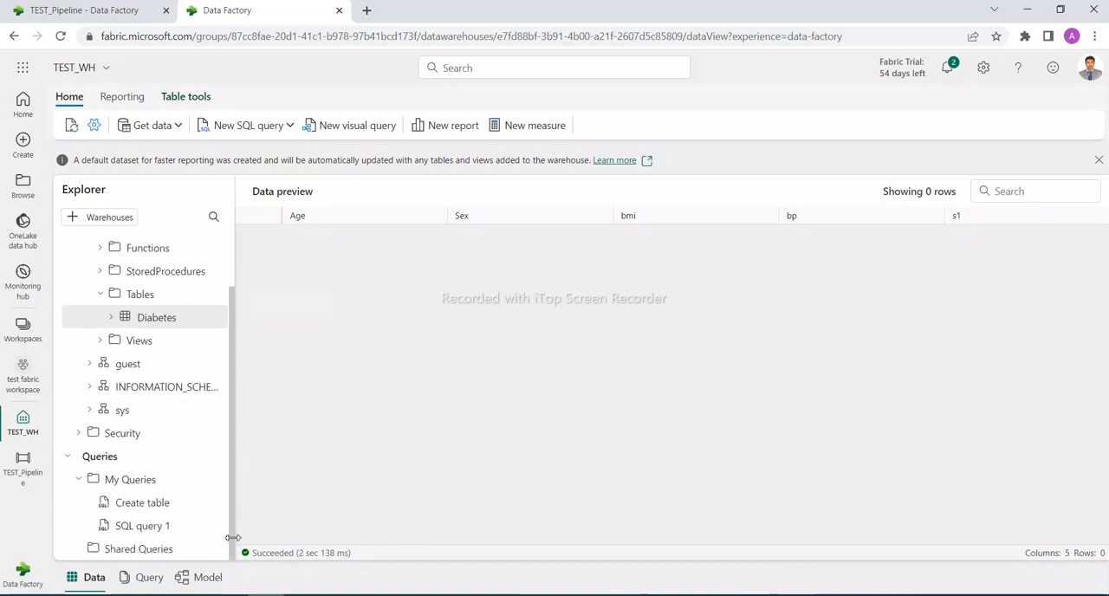
left_click(164, 526)
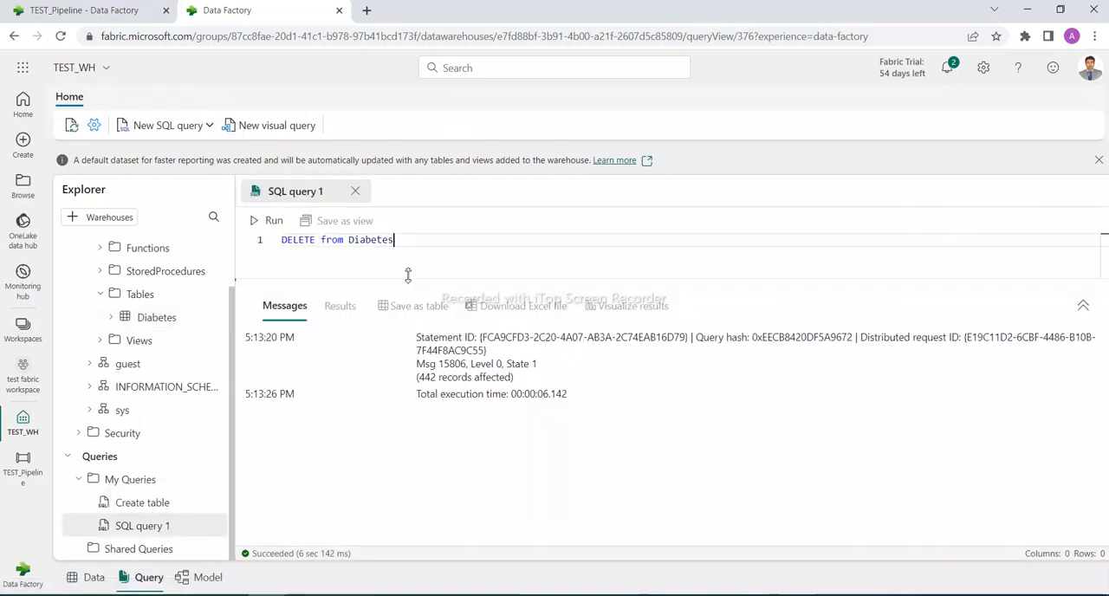
left_click(1083, 306)
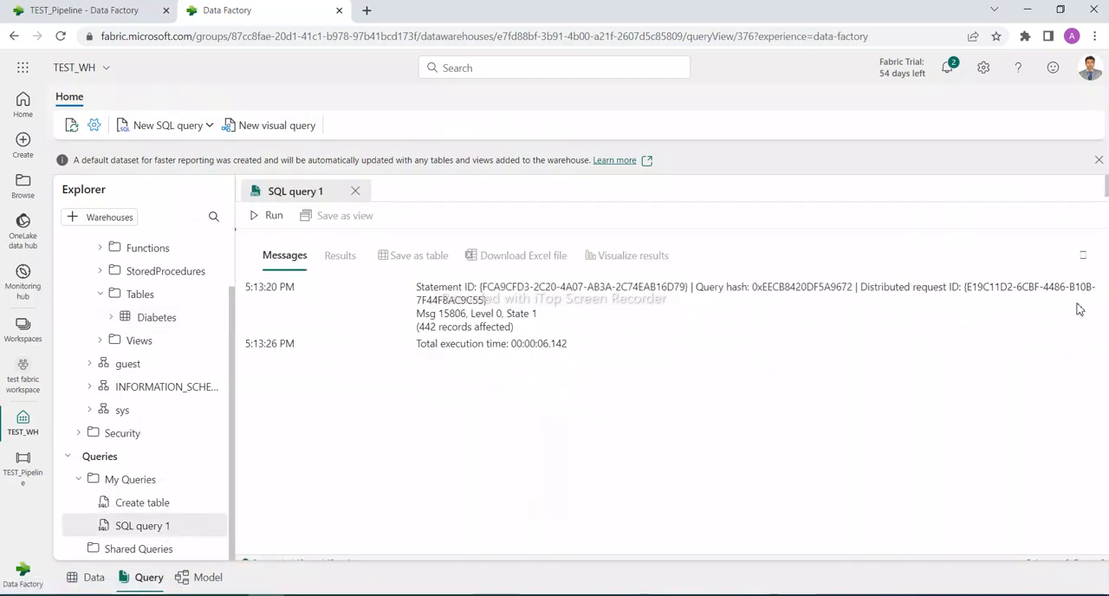
left_click(1084, 255)
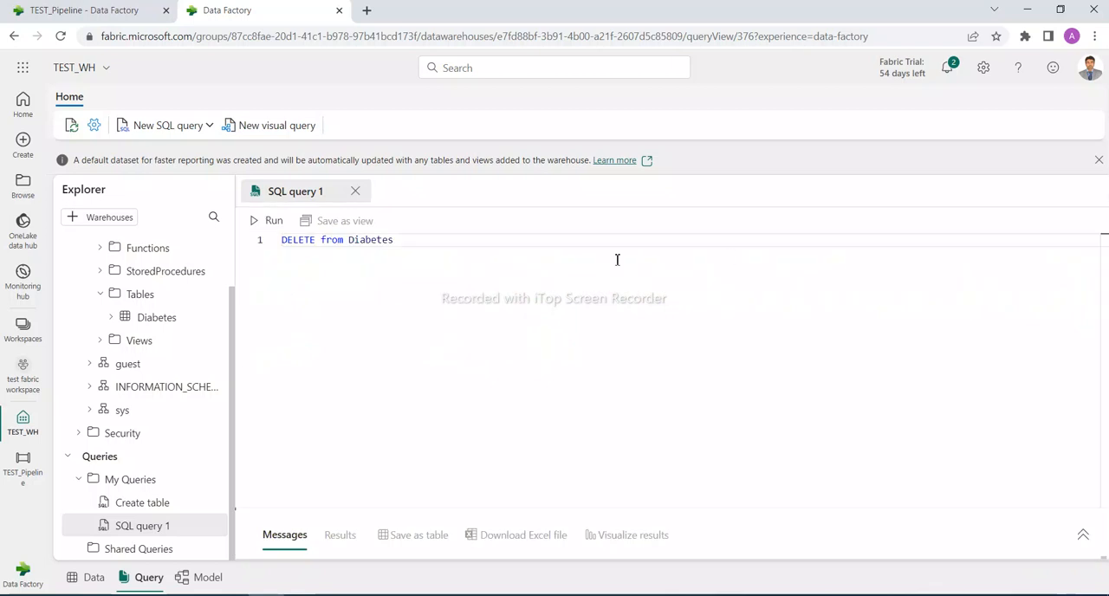
left_click_drag(402, 239, 255, 250)
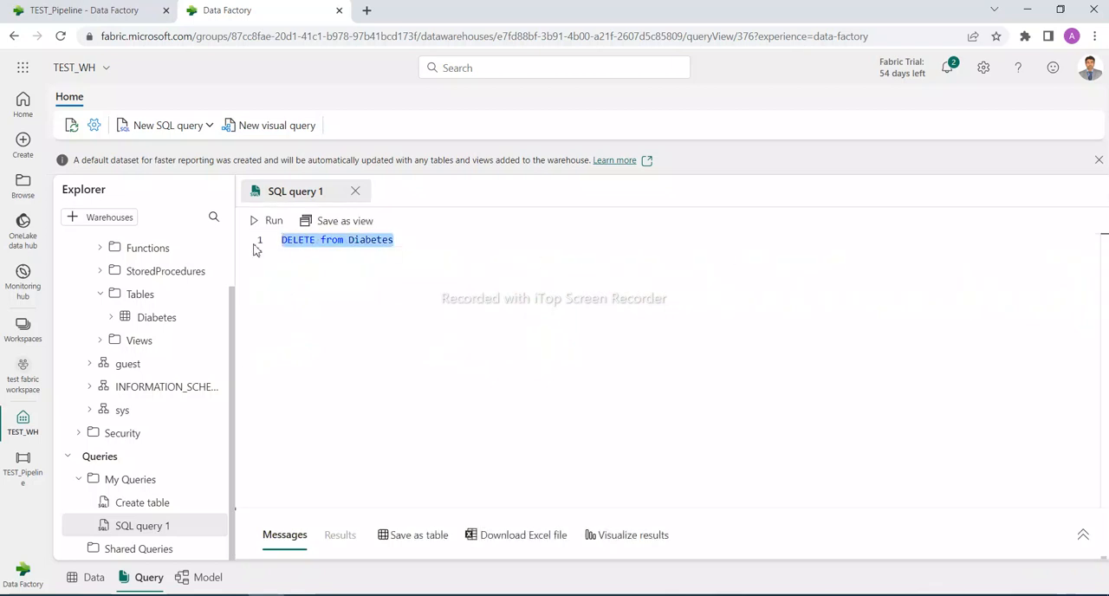
key("ctrl+slash")
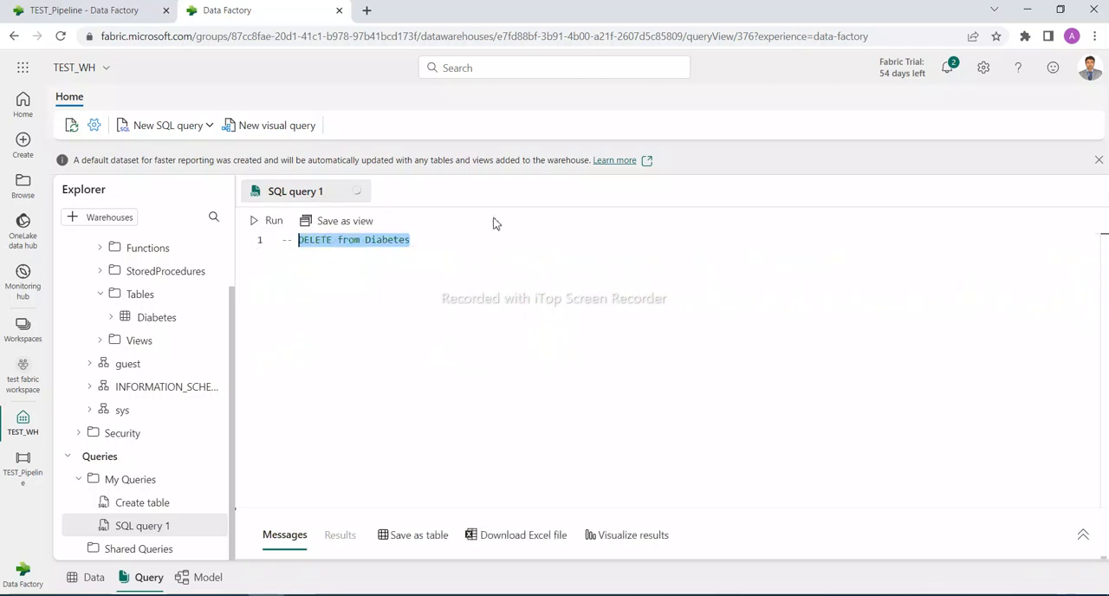
Add SELECT * FROM Diabetes two lines below the commented statement and run the query
left_click(477, 240)
key("Return")
key("Return")
type("S")
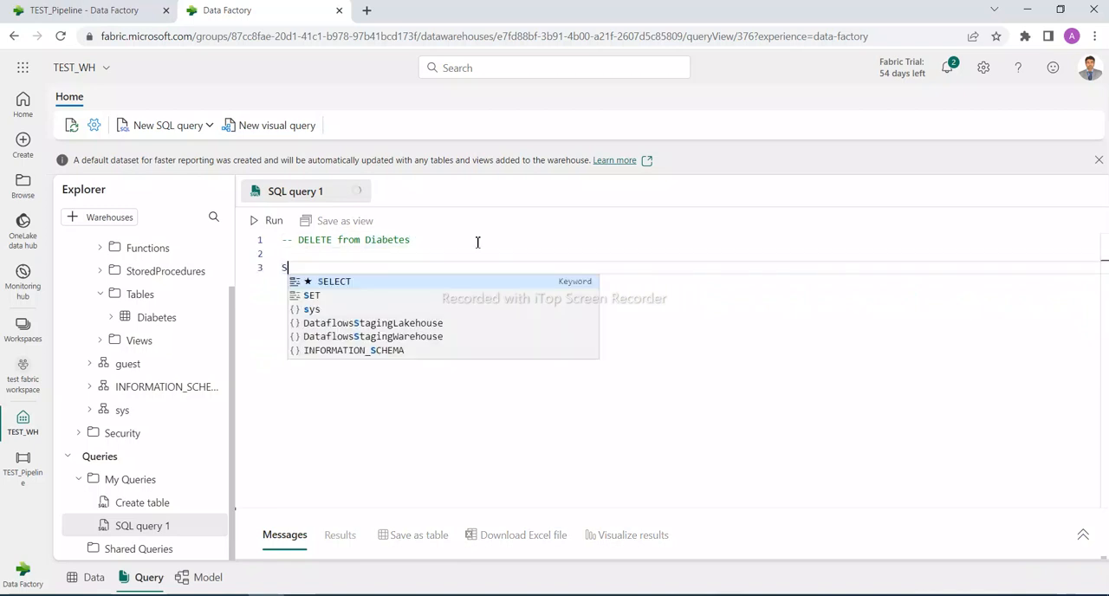
type("ELECT * FROM D")
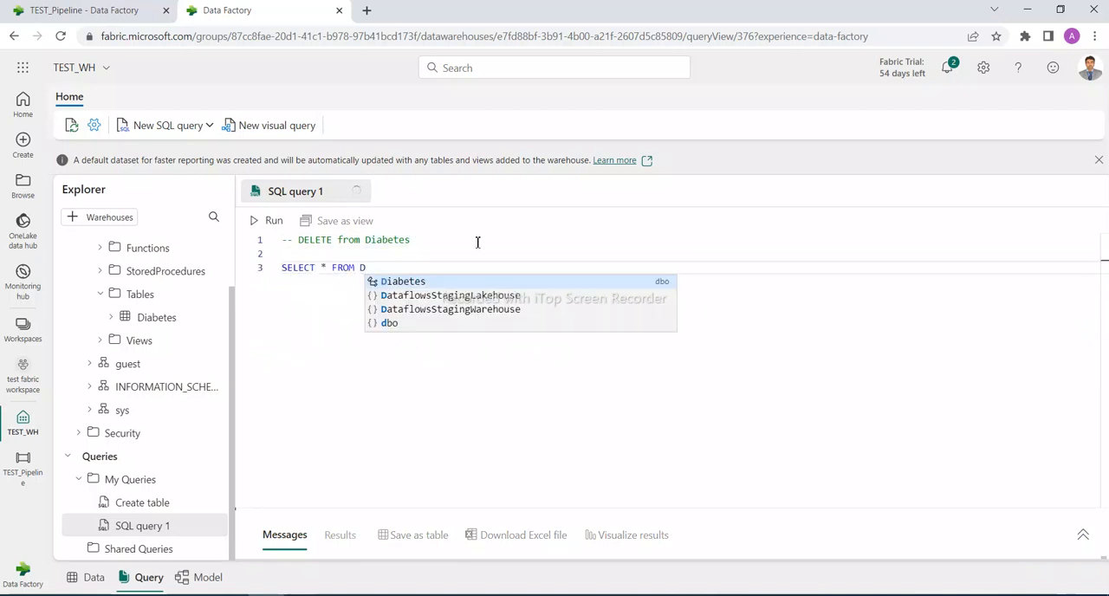
key("Tab")
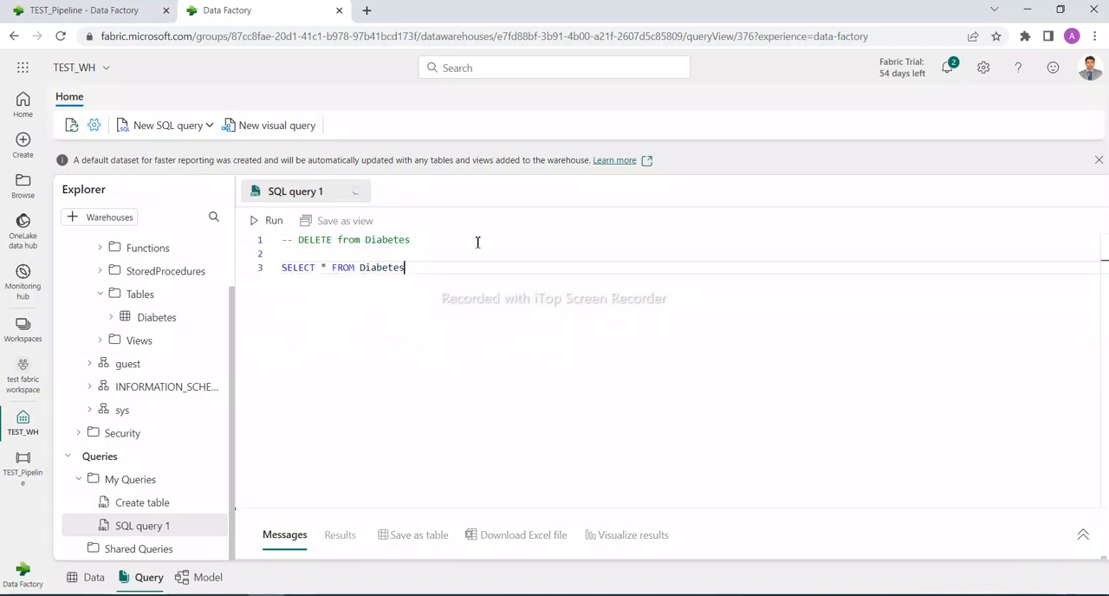
left_click(271, 221)
Preview the Diabetes table, then run only the SELECT statement in SQL query 1 and look through its results
left_click(191, 324)
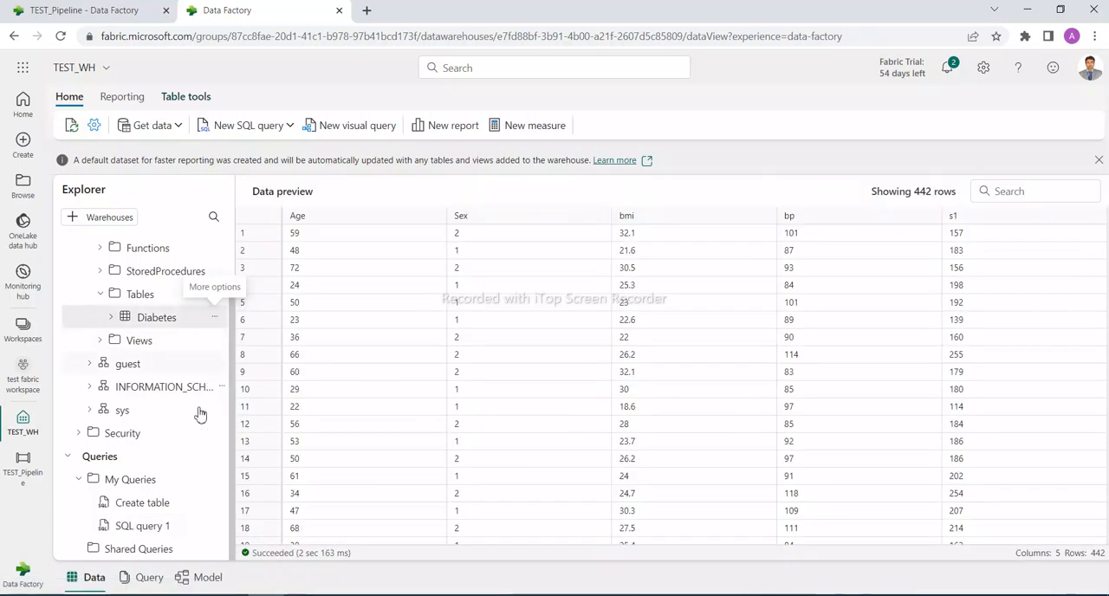
left_click(152, 526)
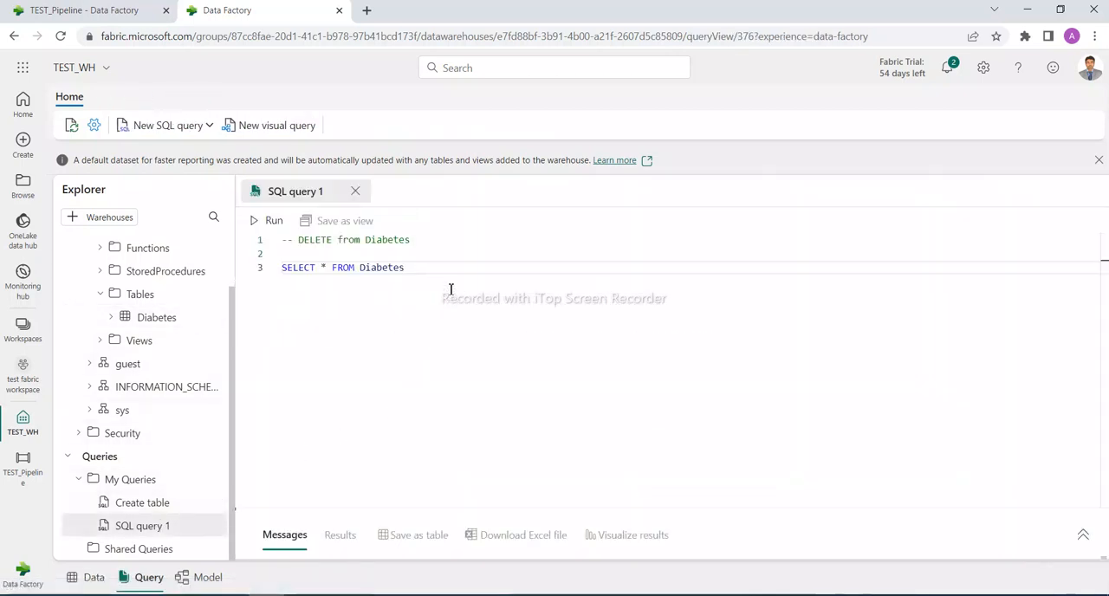
left_click_drag(439, 272, 275, 268)
left_click(273, 221)
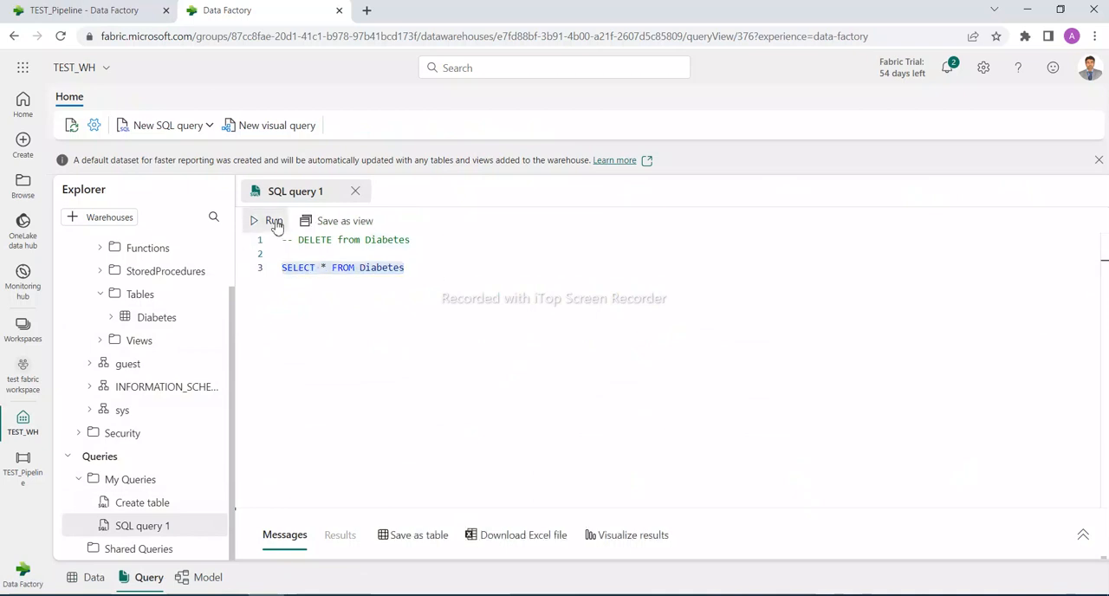
left_click(1081, 536)
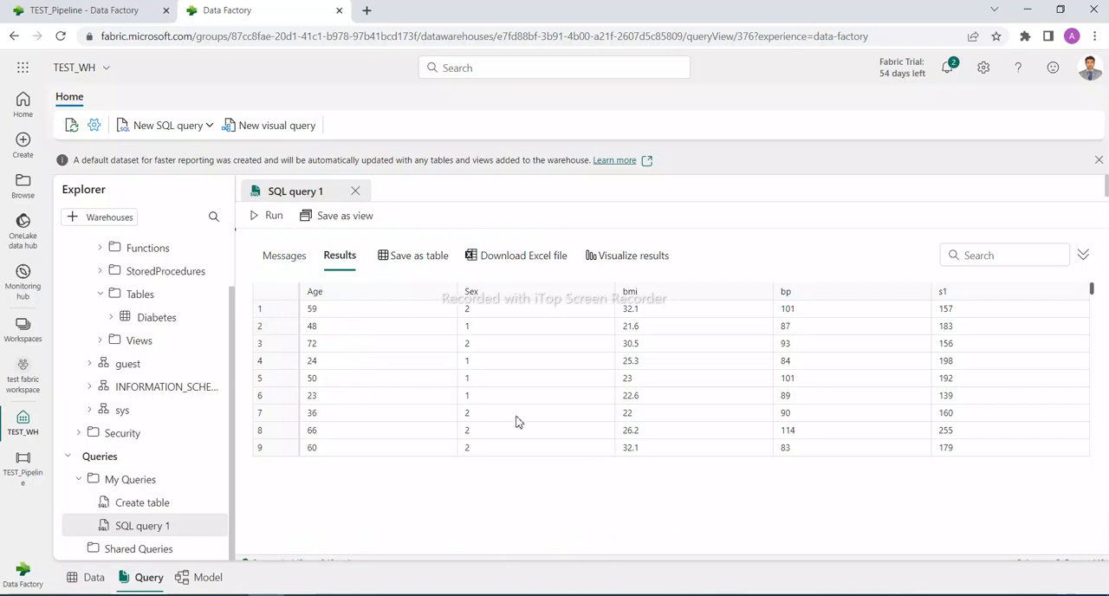
scroll(631, 425, "down", 5)
scroll(638, 436, "up", 5)
left_click_drag(994, 230, 1014, 358)
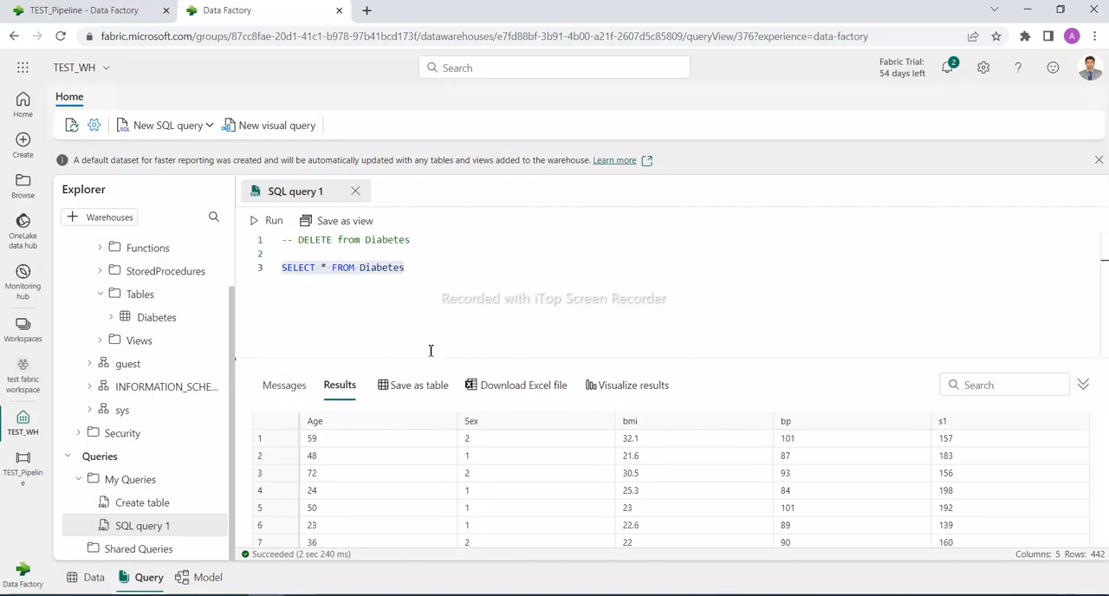
Auto-create a report from the TEST_WH dataset in the test fabric workspace's lineage view
left_click(17, 381)
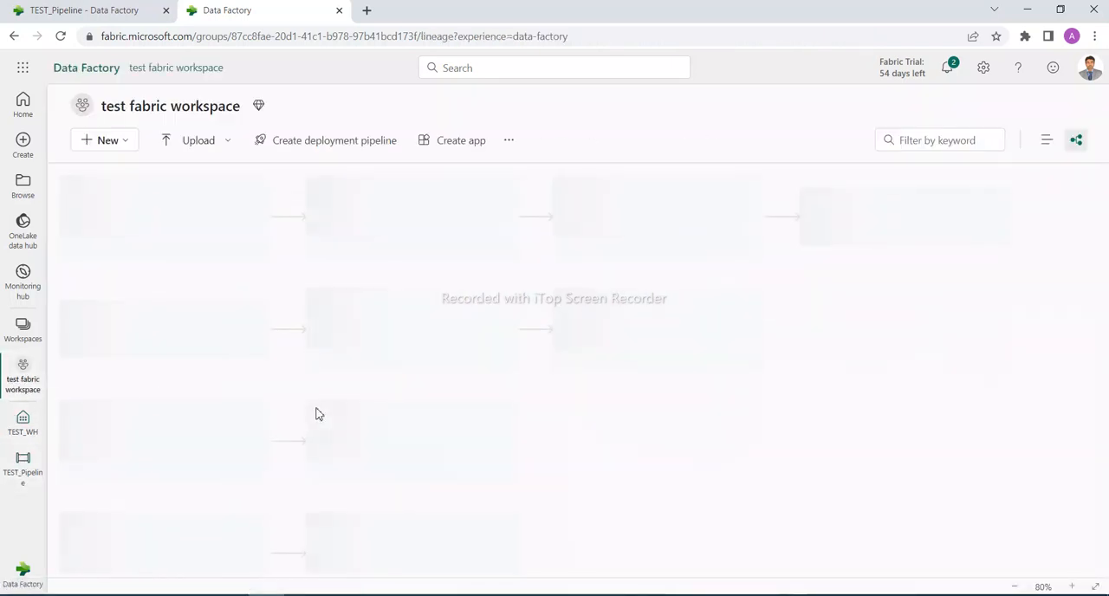
scroll(165, 505, "down", 2)
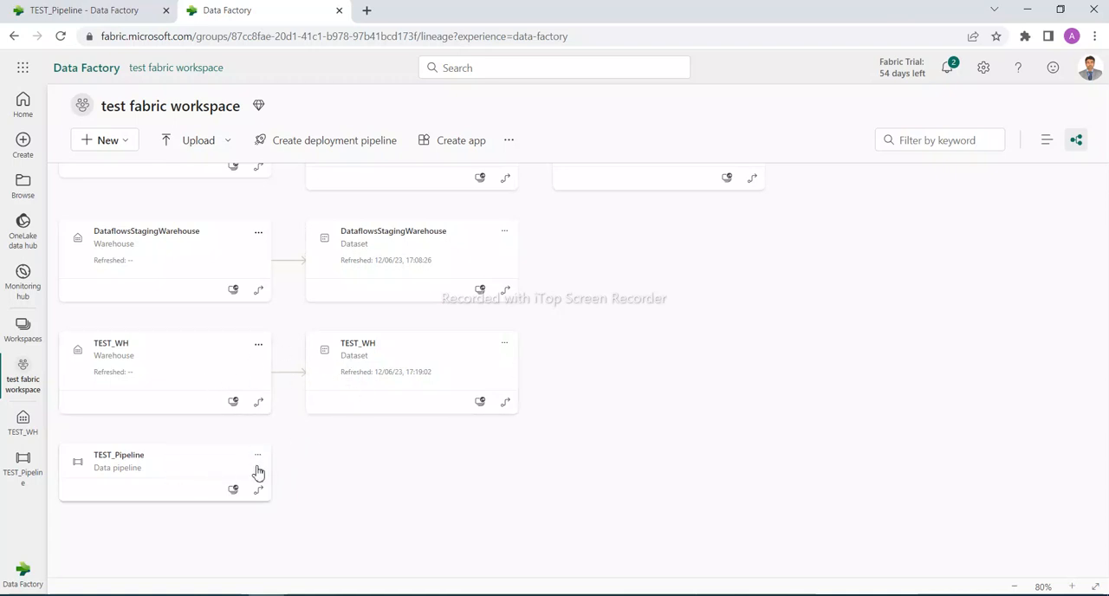
left_click(507, 346)
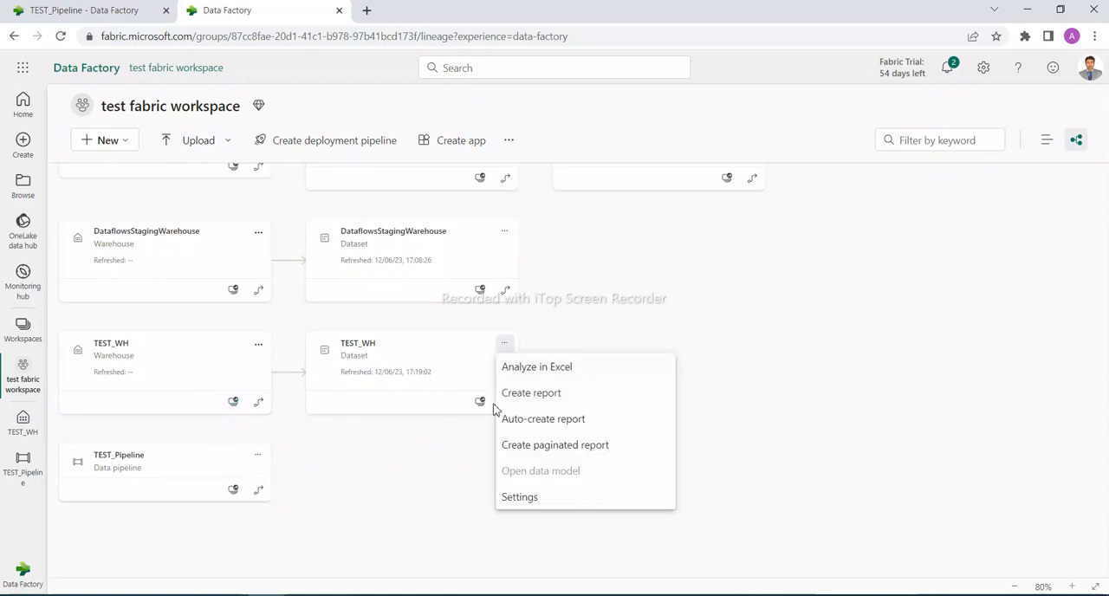
left_click(524, 421)
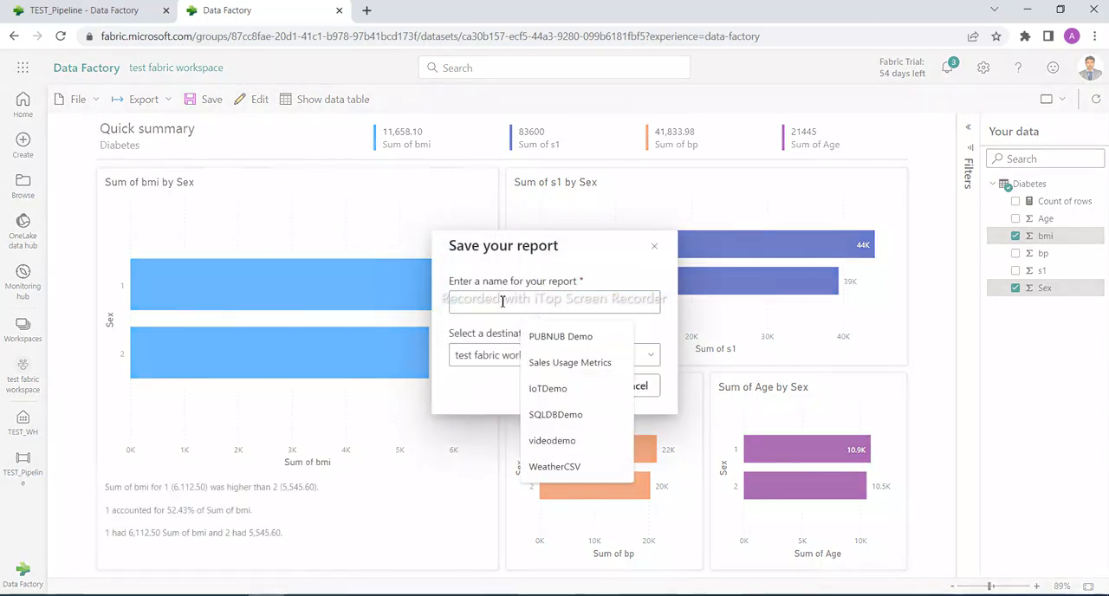
Save the report as TEST_WH_Report in the test fabric workspace, saving the pending changes when leaving it
type("TEST")
type("_WG")
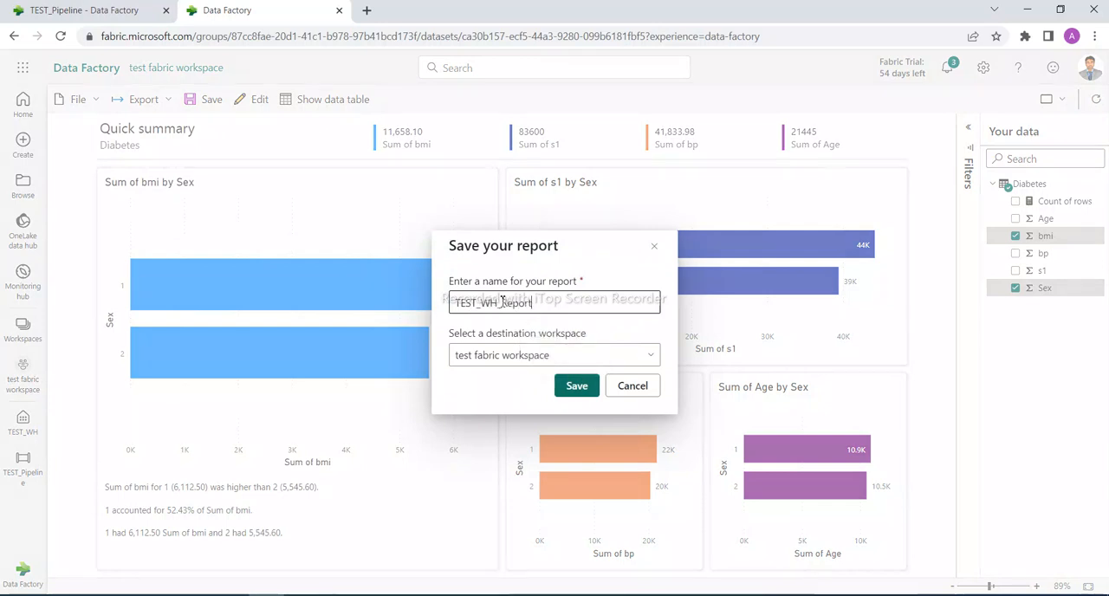
left_click(576, 386)
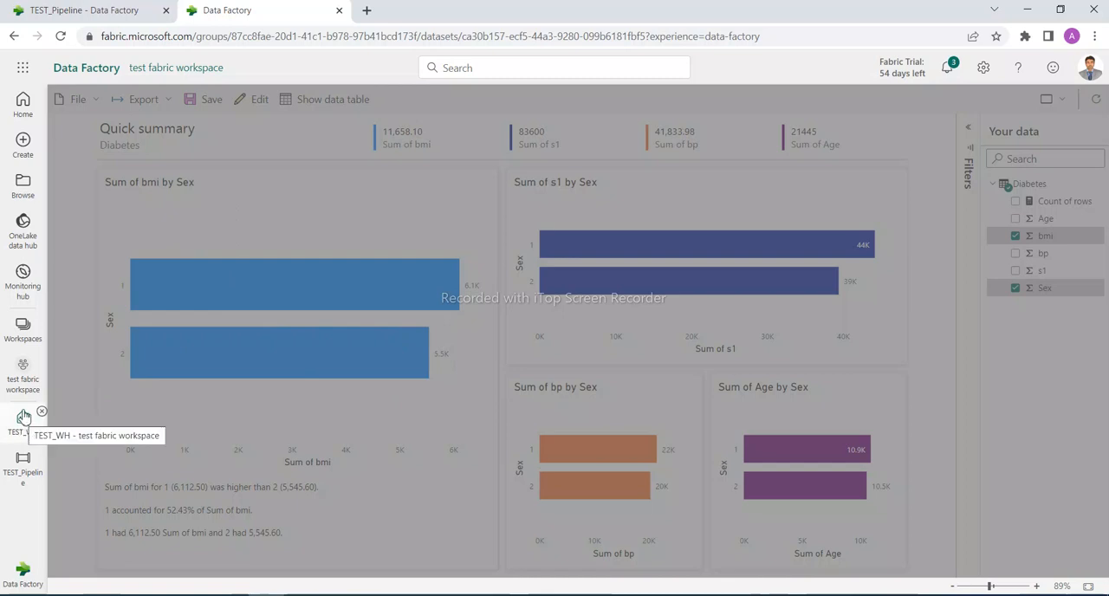
left_click(23, 374)
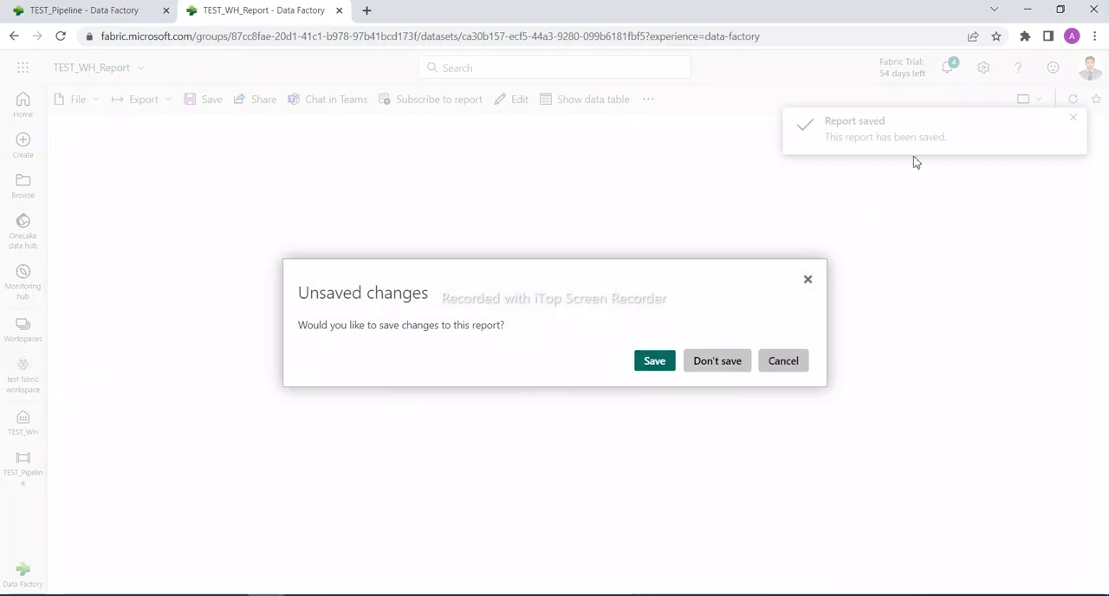
left_click(649, 362)
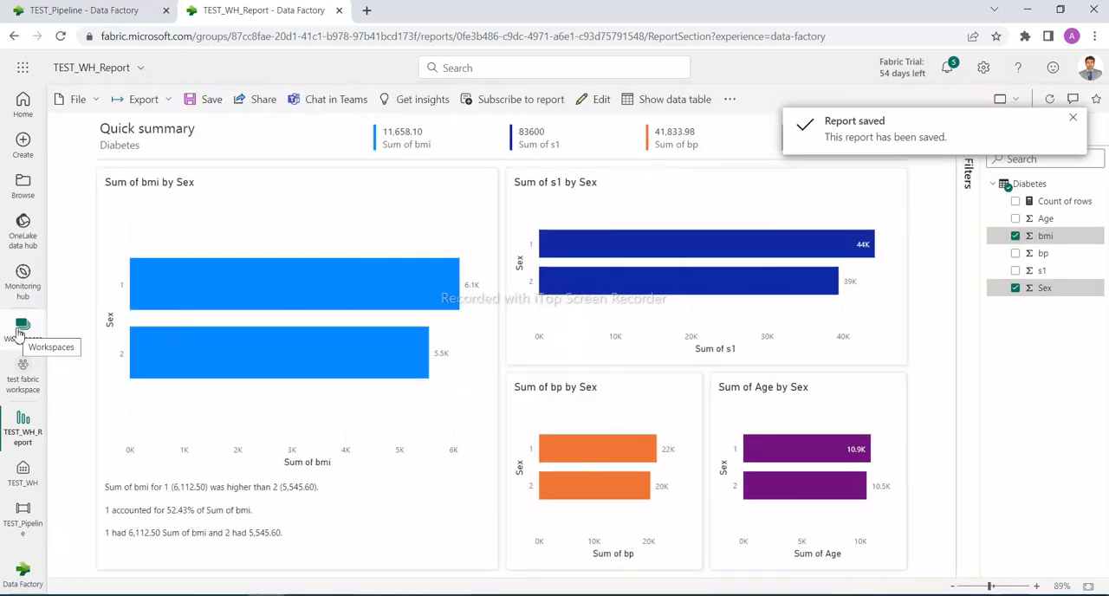
Return to the test fabric workspace's lineage view, dismiss the save notification and examine how TEST_WH connects to TEST_WH_Report
left_click(19, 334)
left_click(118, 432)
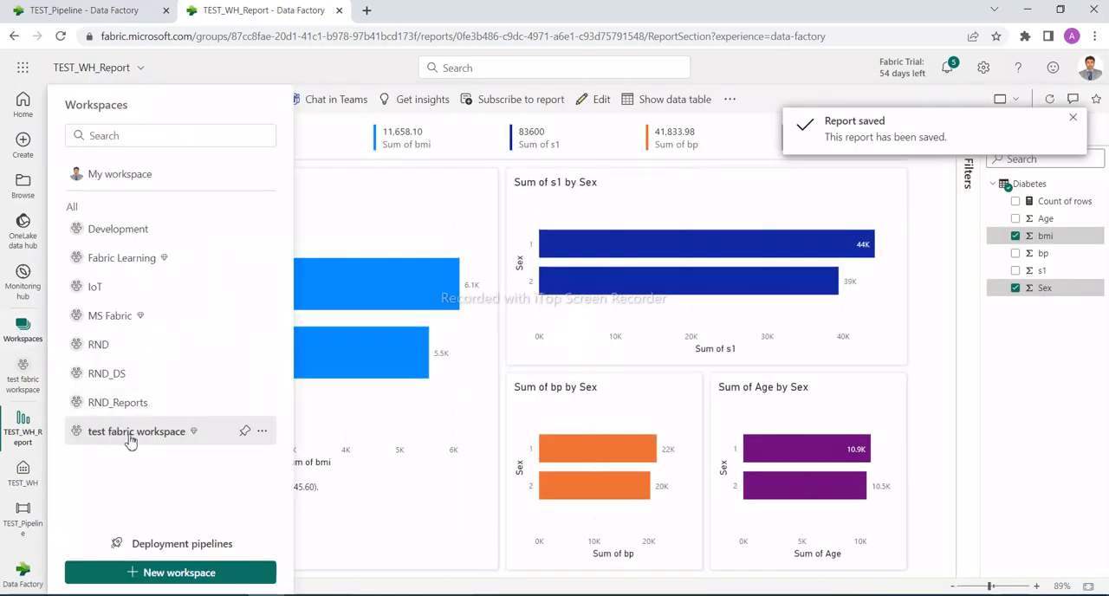
left_click(1071, 118)
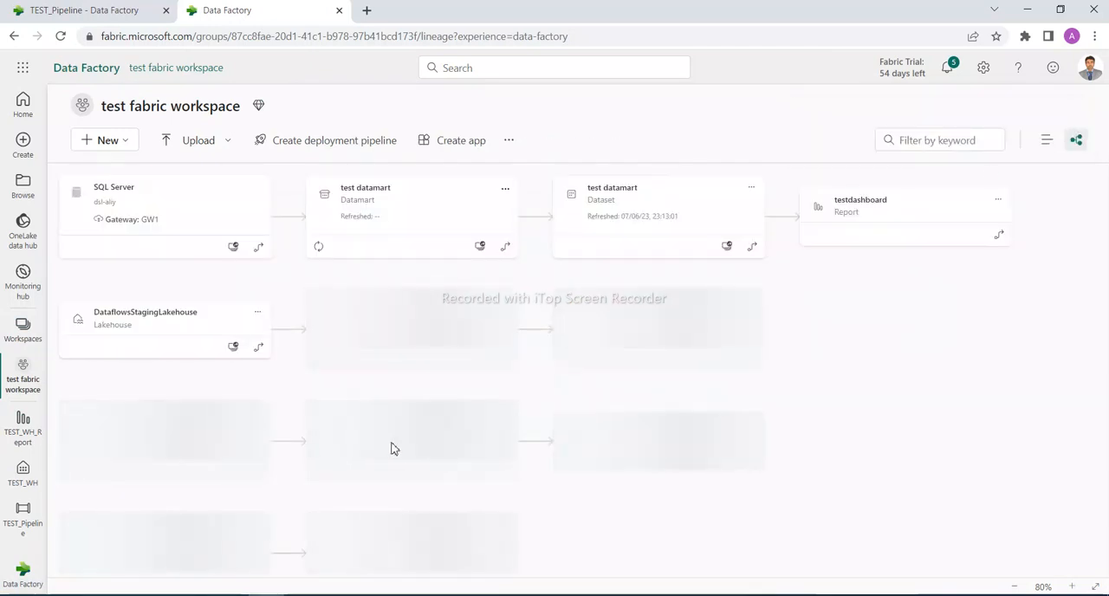
scroll(393, 444, "down", 5)
scroll(392, 445, "up", 2)
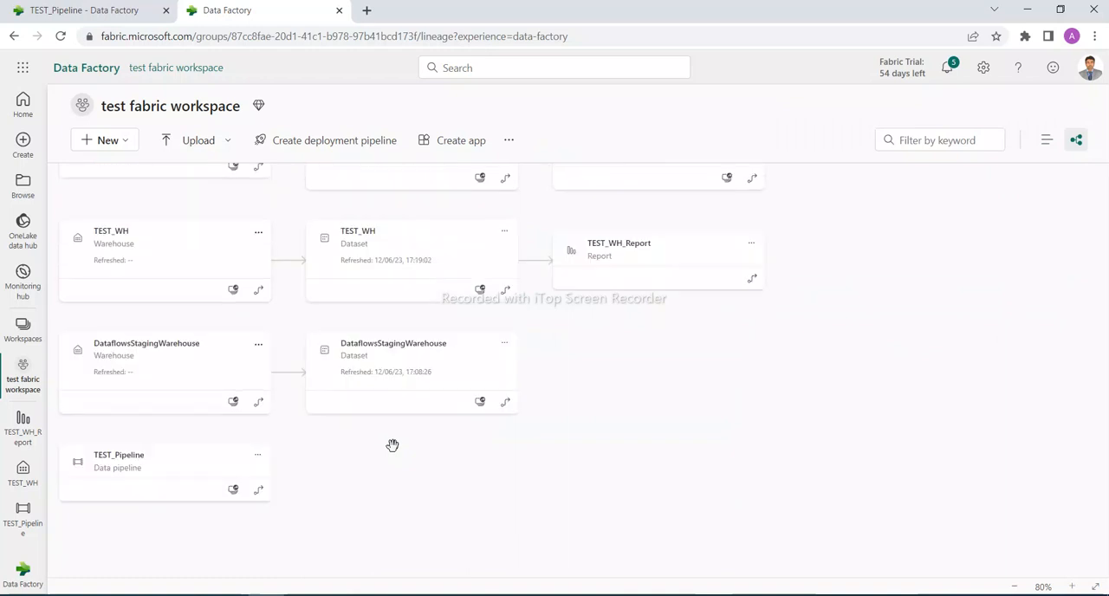
scroll(392, 446, "up", 1)
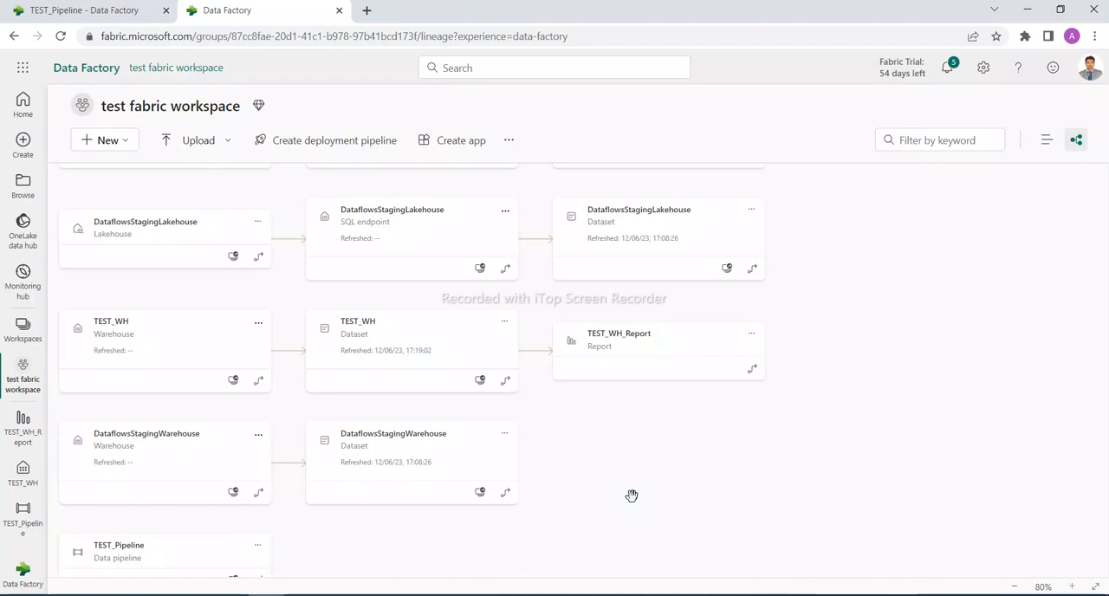
Switch from the Data Factory experience to the Microsoft Fabric home page and highlight its Microsoft Fabric heading
left_click(19, 574)
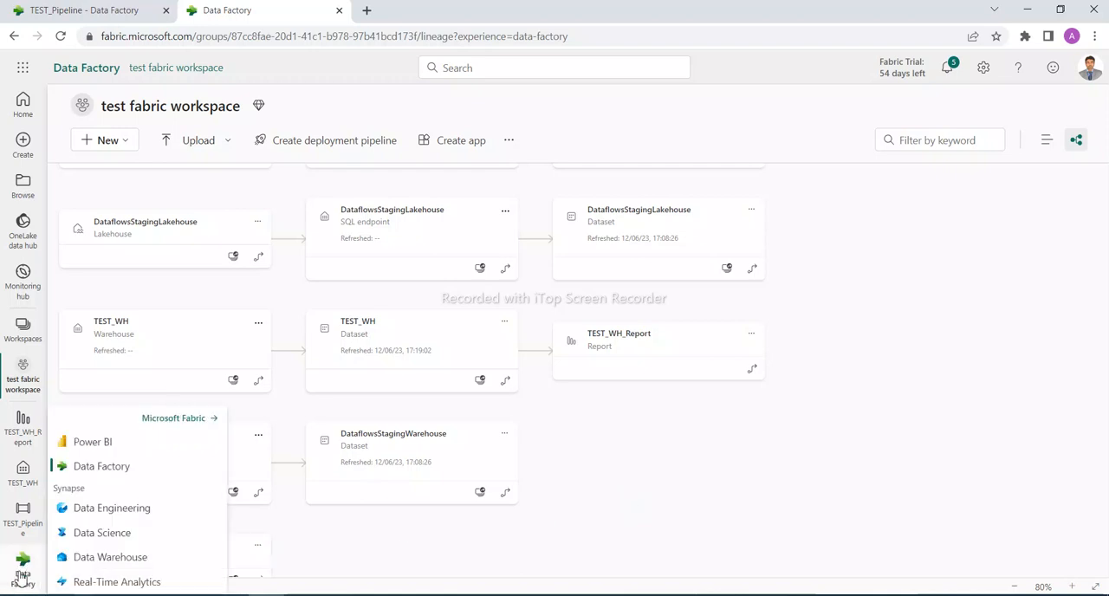
left_click(164, 422)
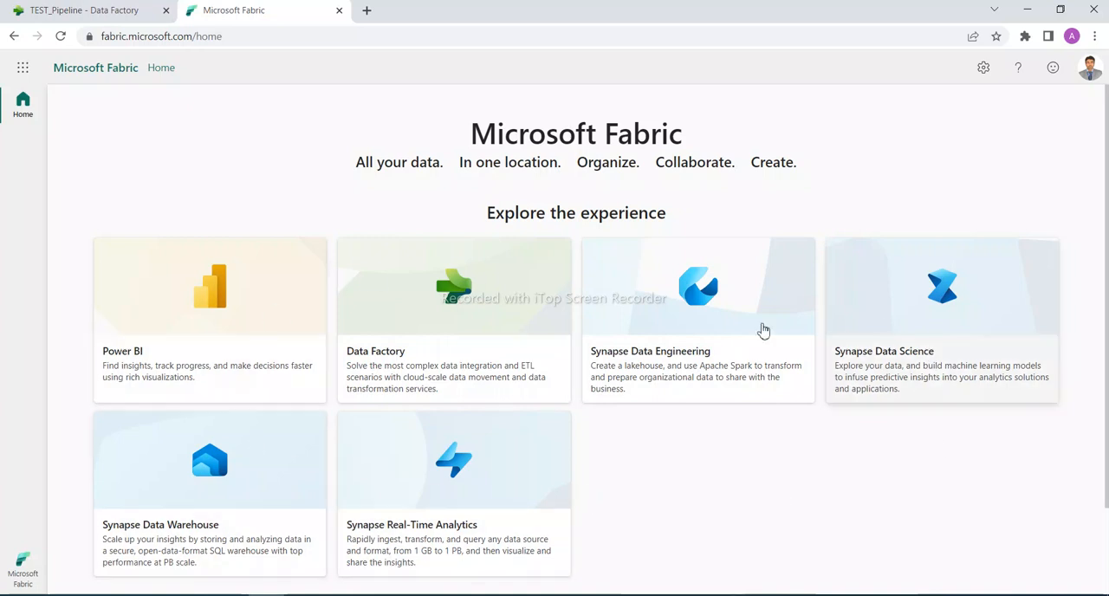
left_click_drag(470, 136, 696, 136)
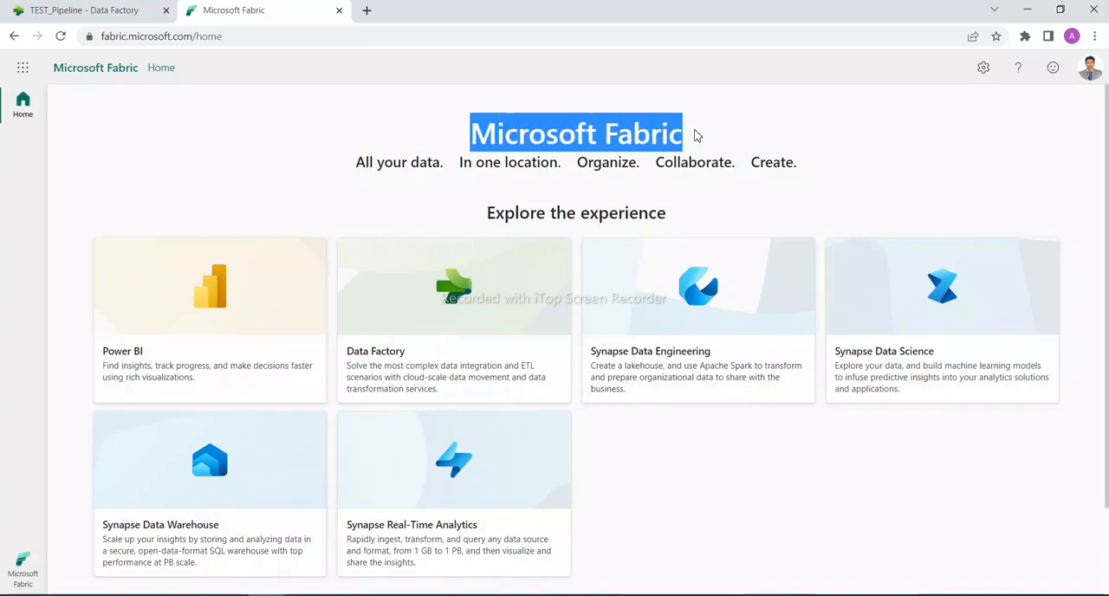